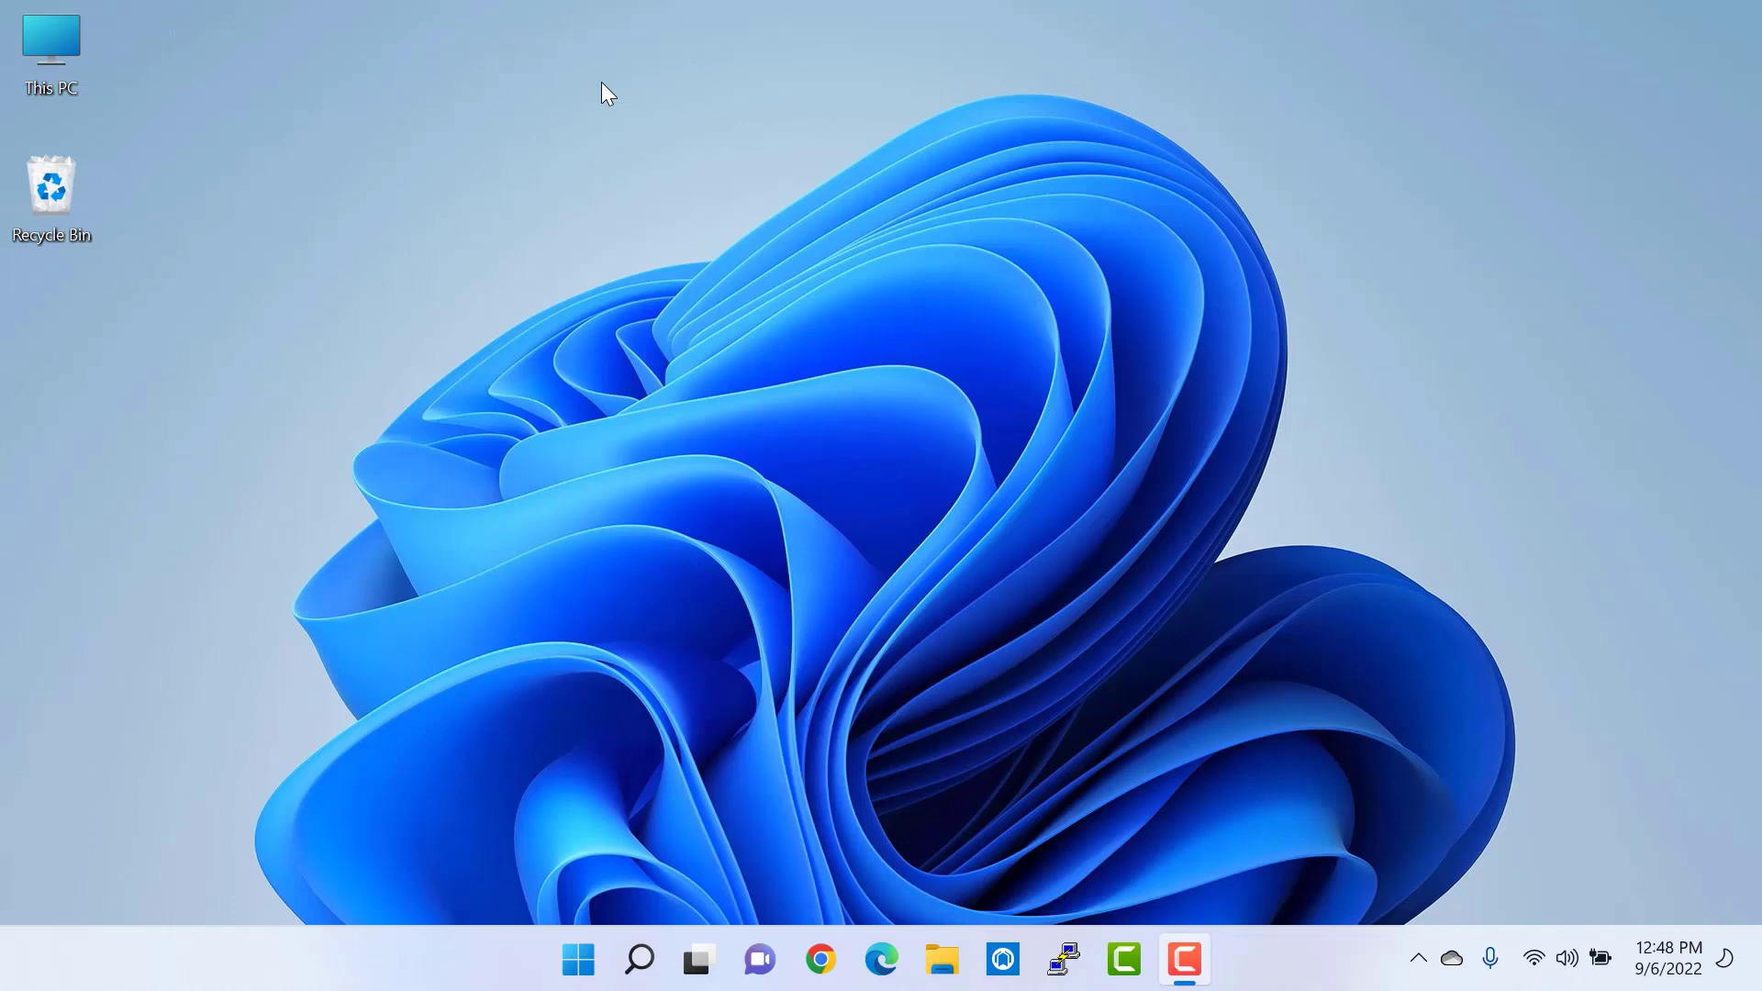
# Check the Windows (C:) drive's free space in This PC, then close it
pyautogui.doubleClick(86, 52)
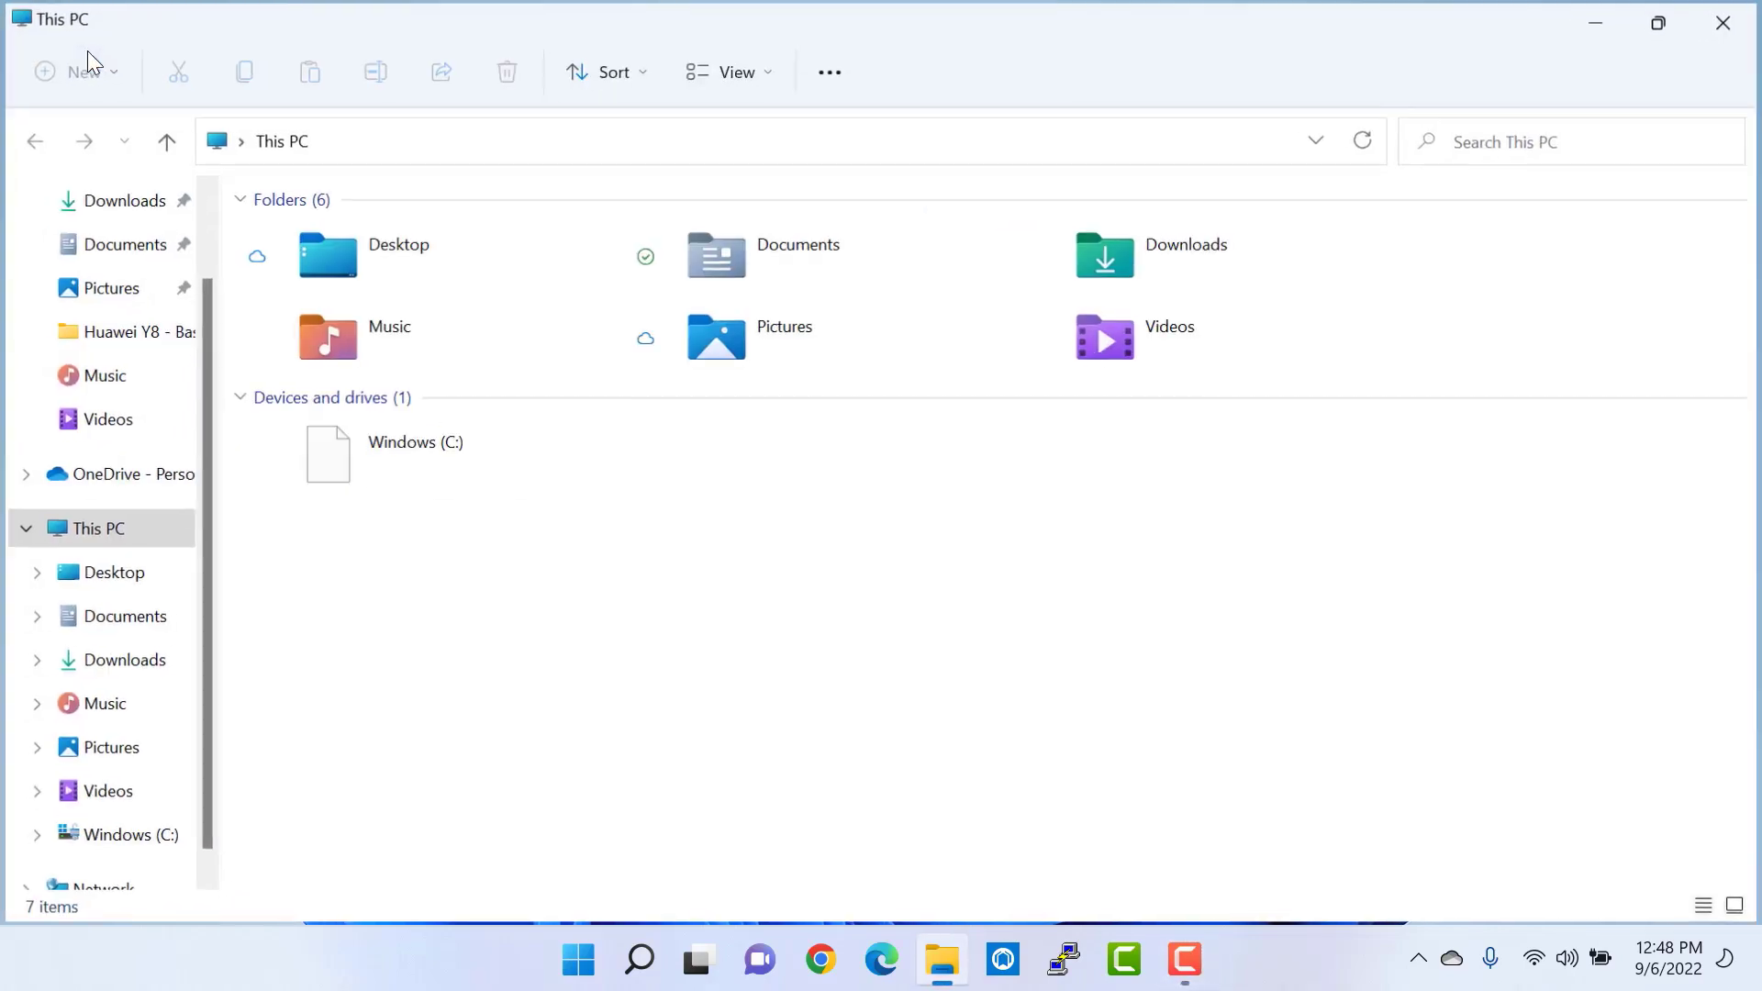
pyautogui.click(593, 481)
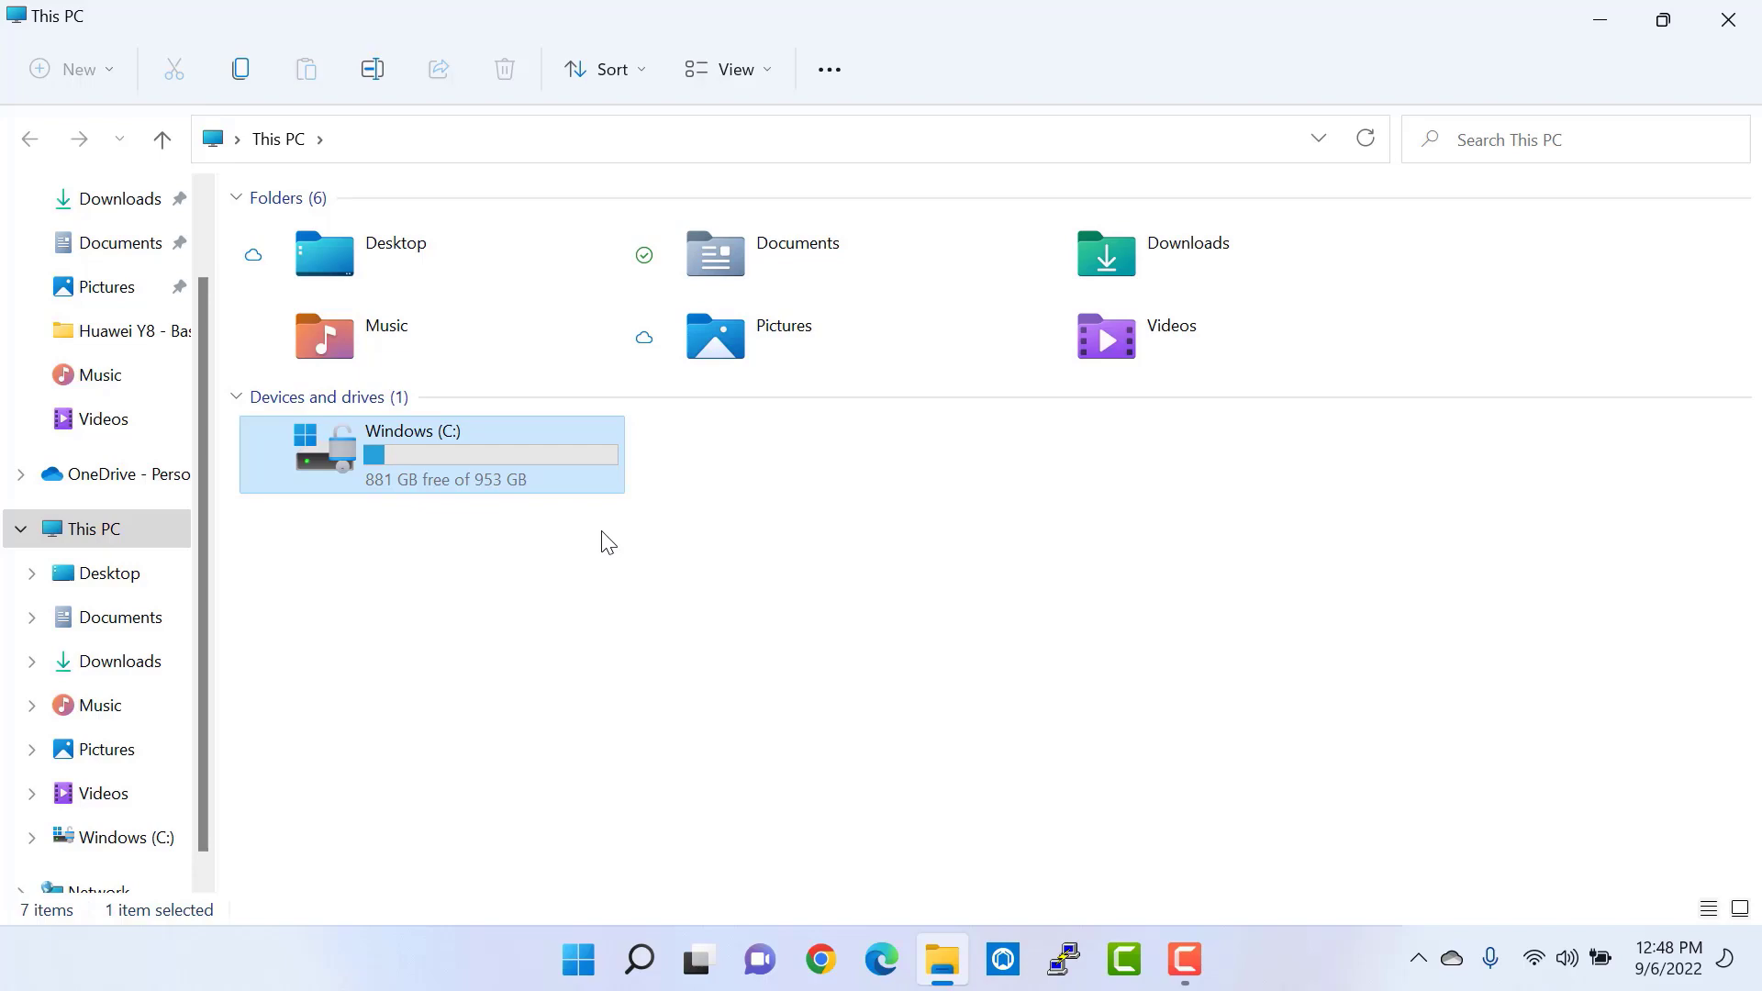
pyautogui.click(1728, 20)
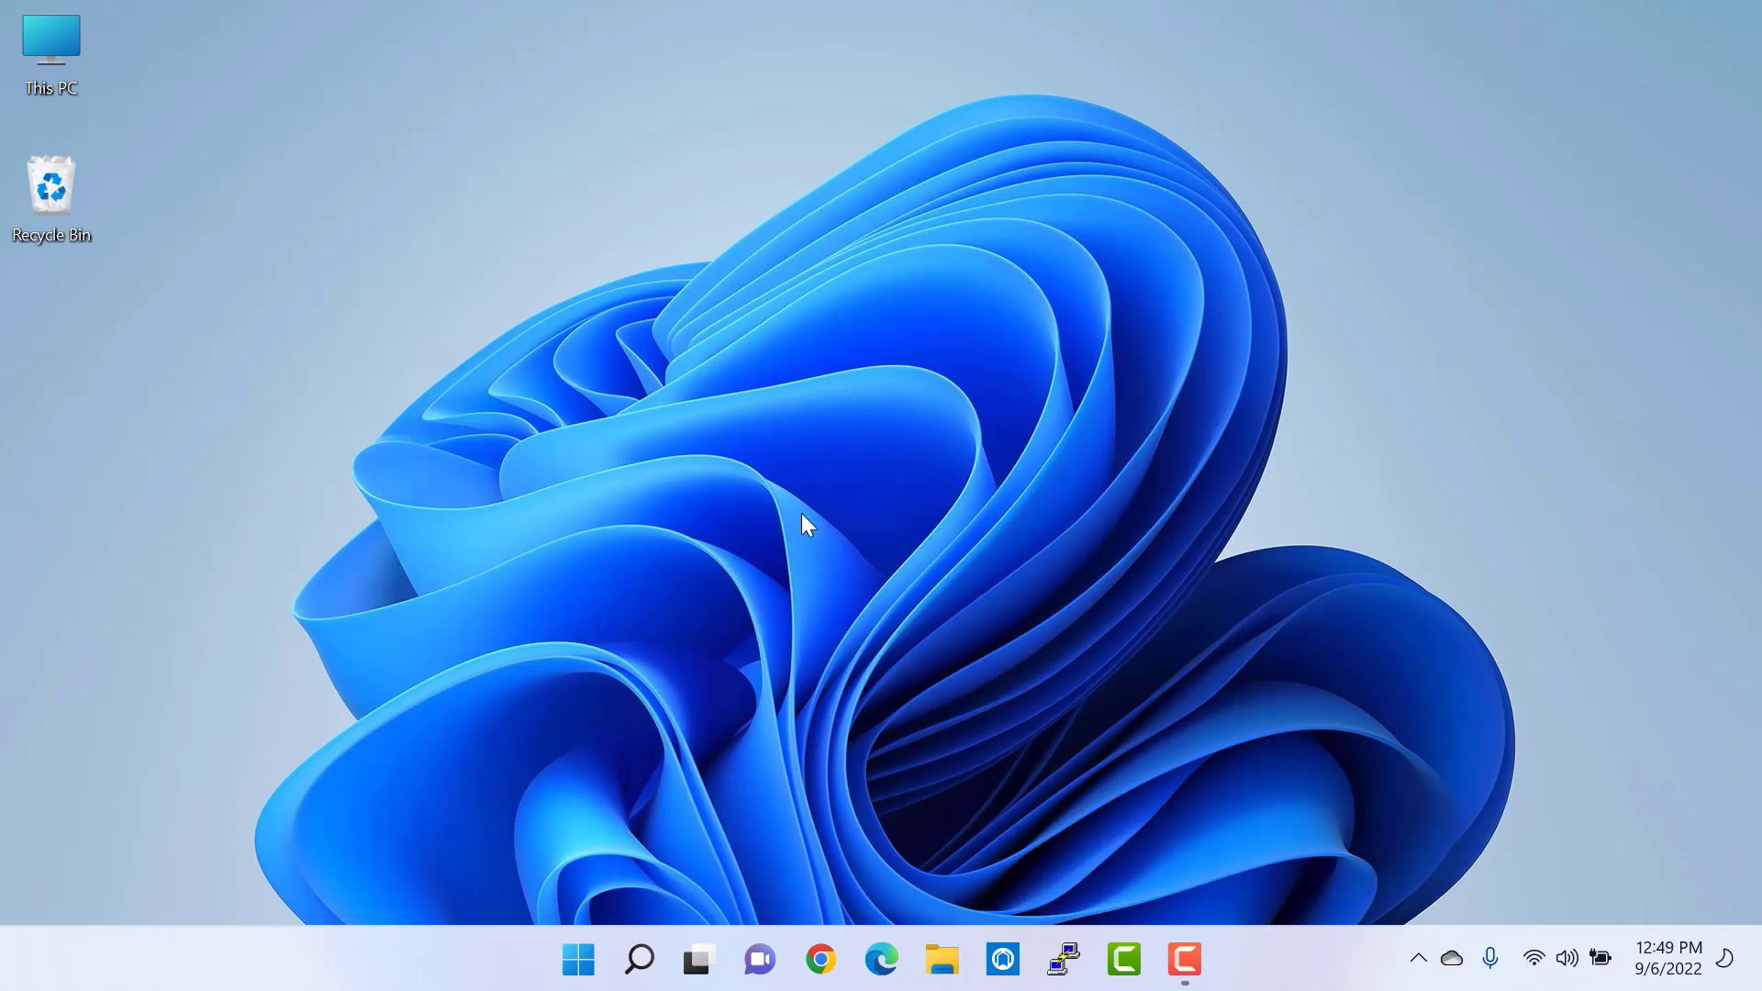
# Search Windows for 'partition' and open Create and format hard disk partitions
pyautogui.click(639, 974)
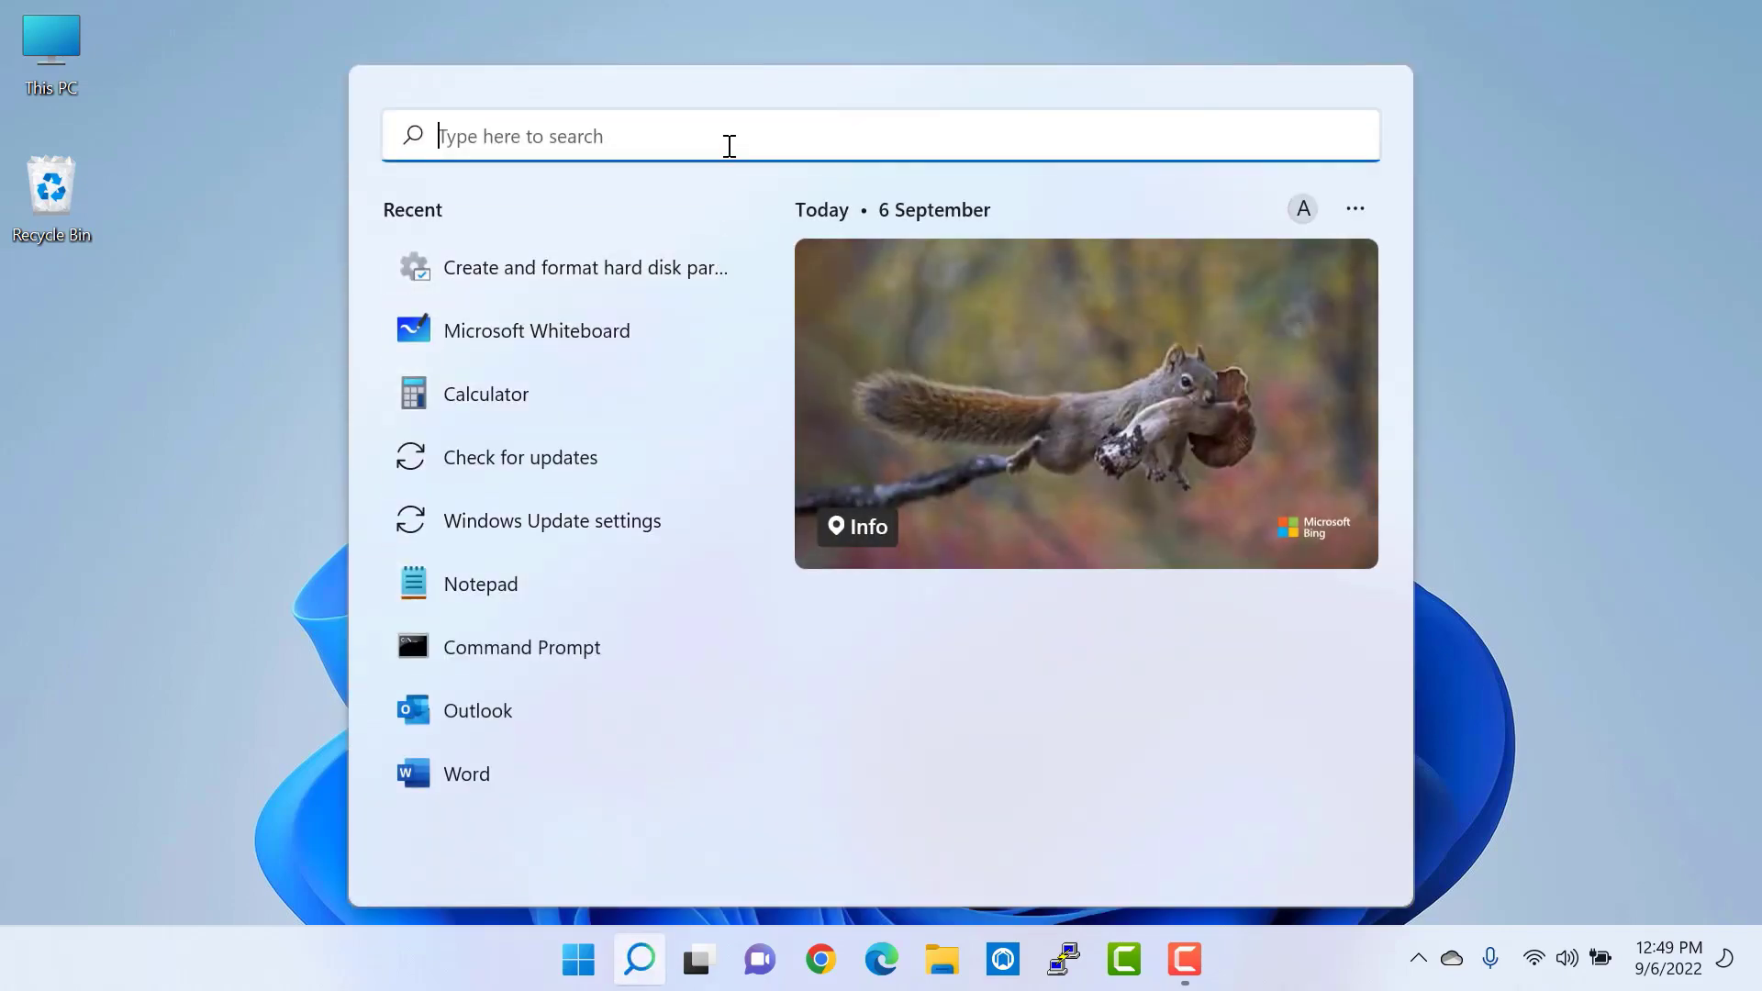
pyautogui.write('part')
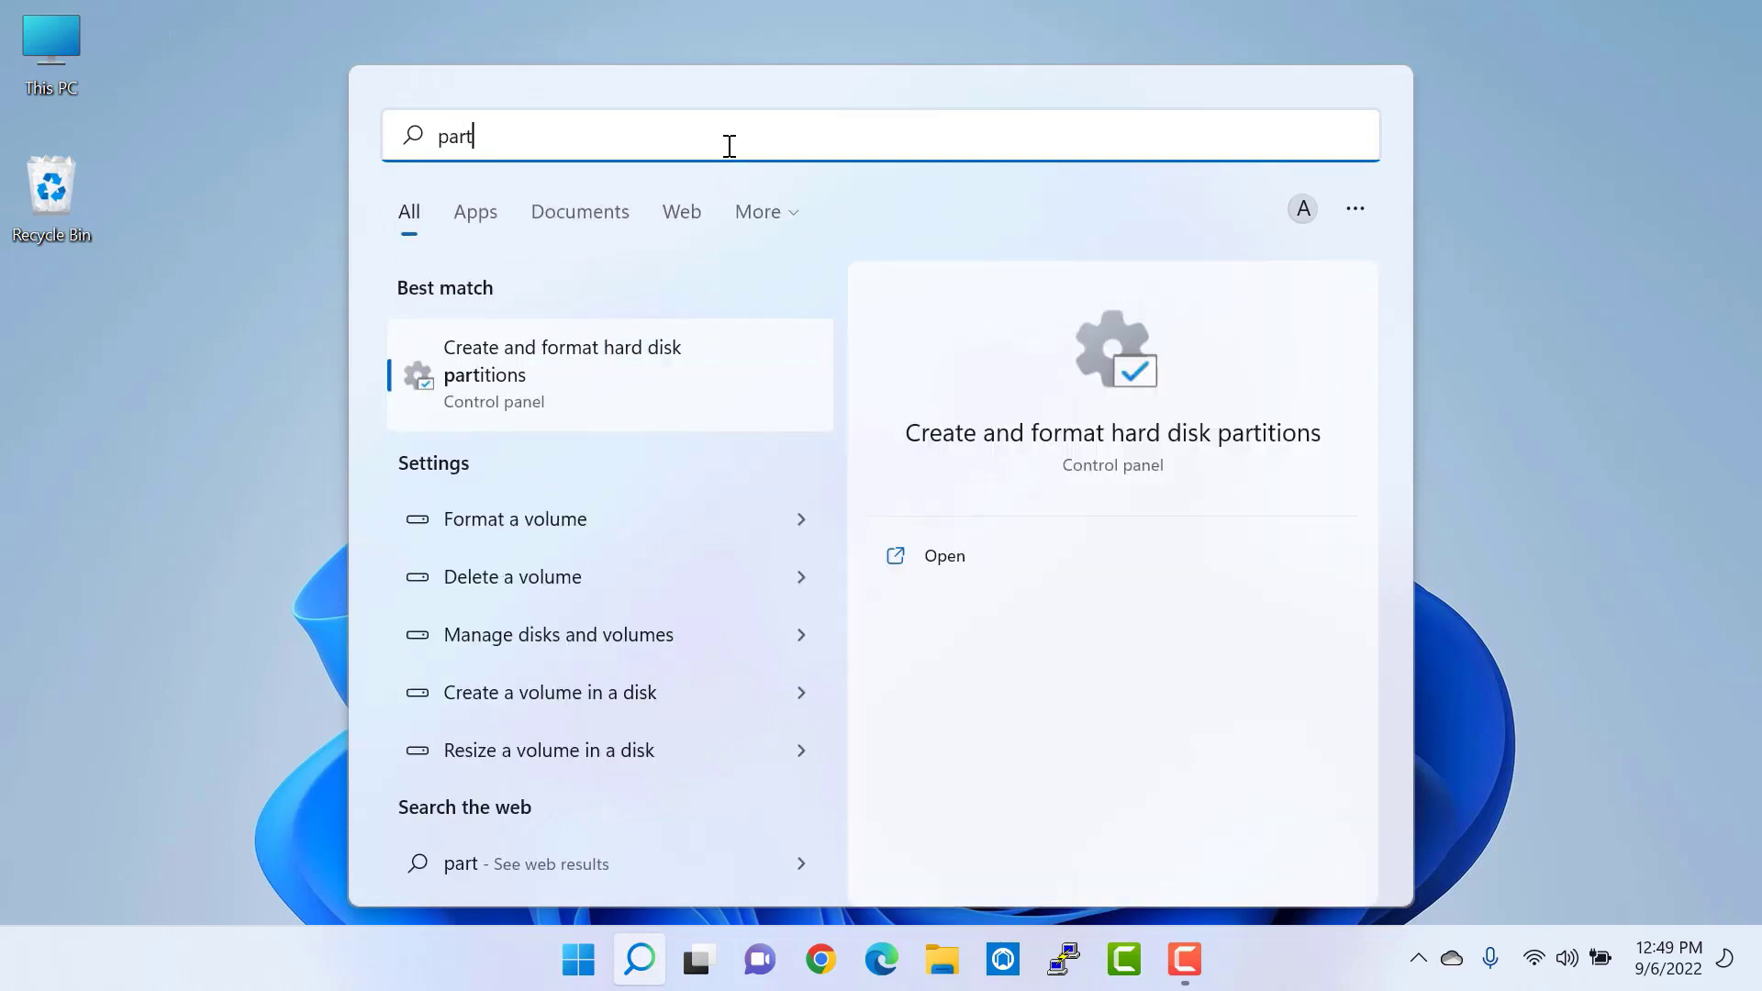
pyautogui.write('ition')
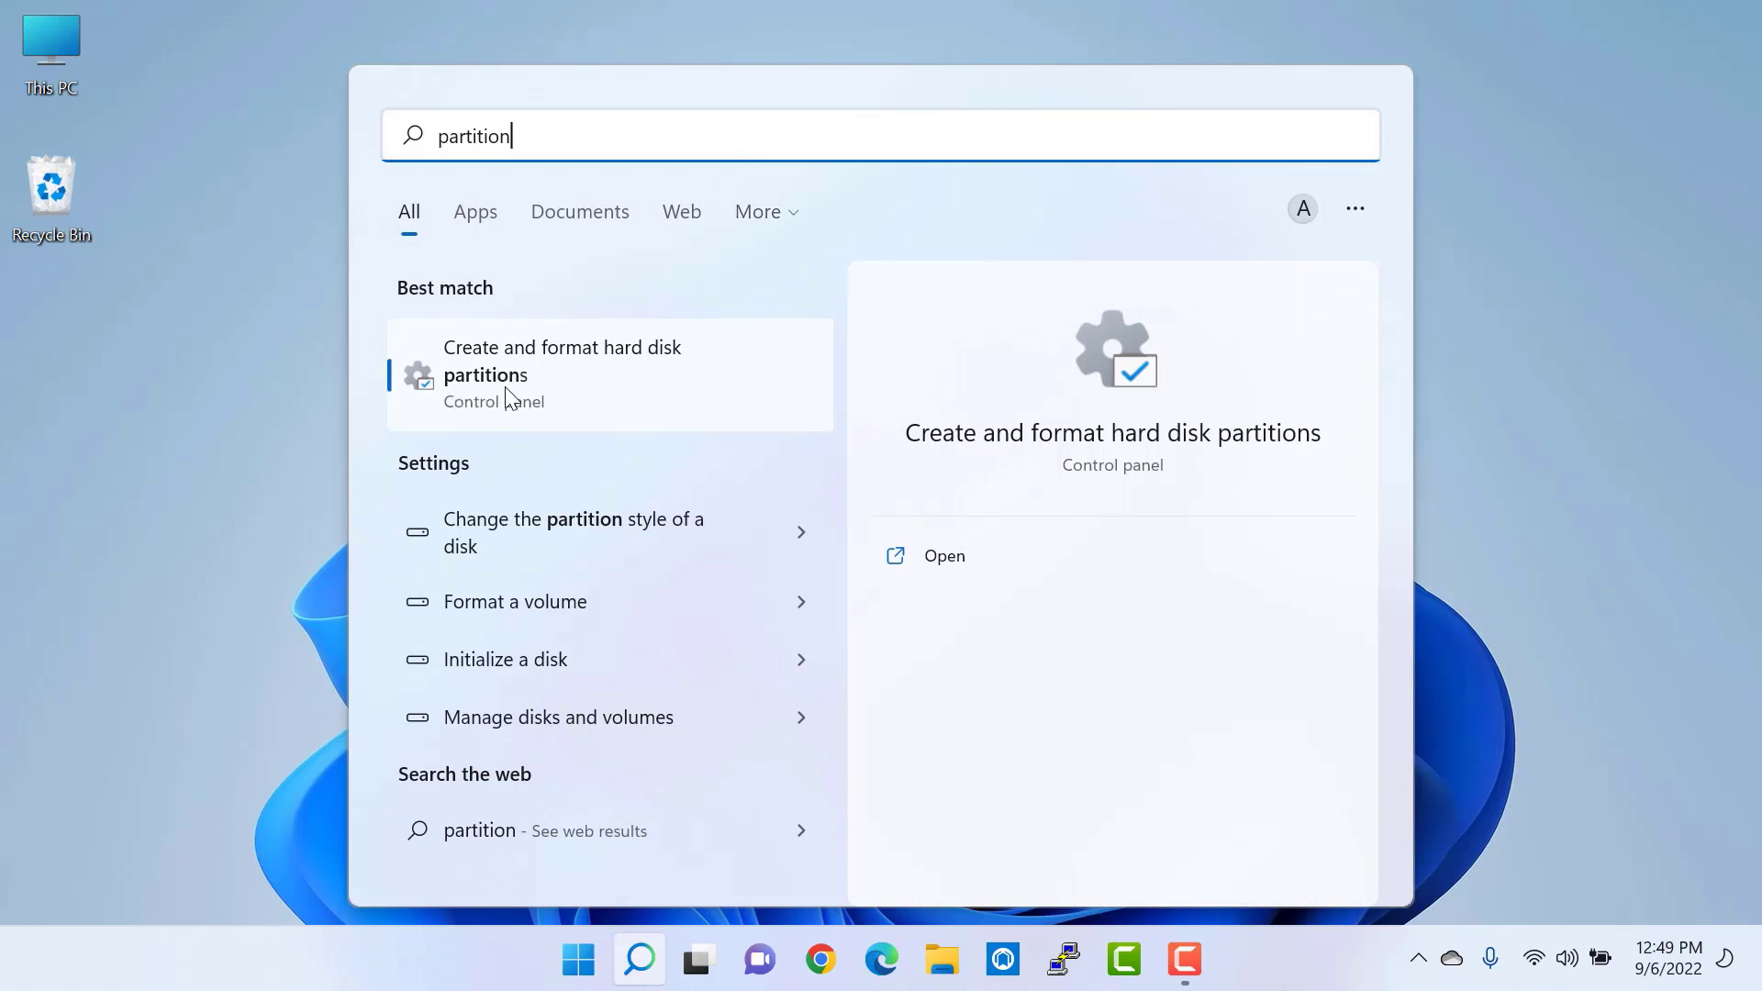
pyautogui.click(592, 397)
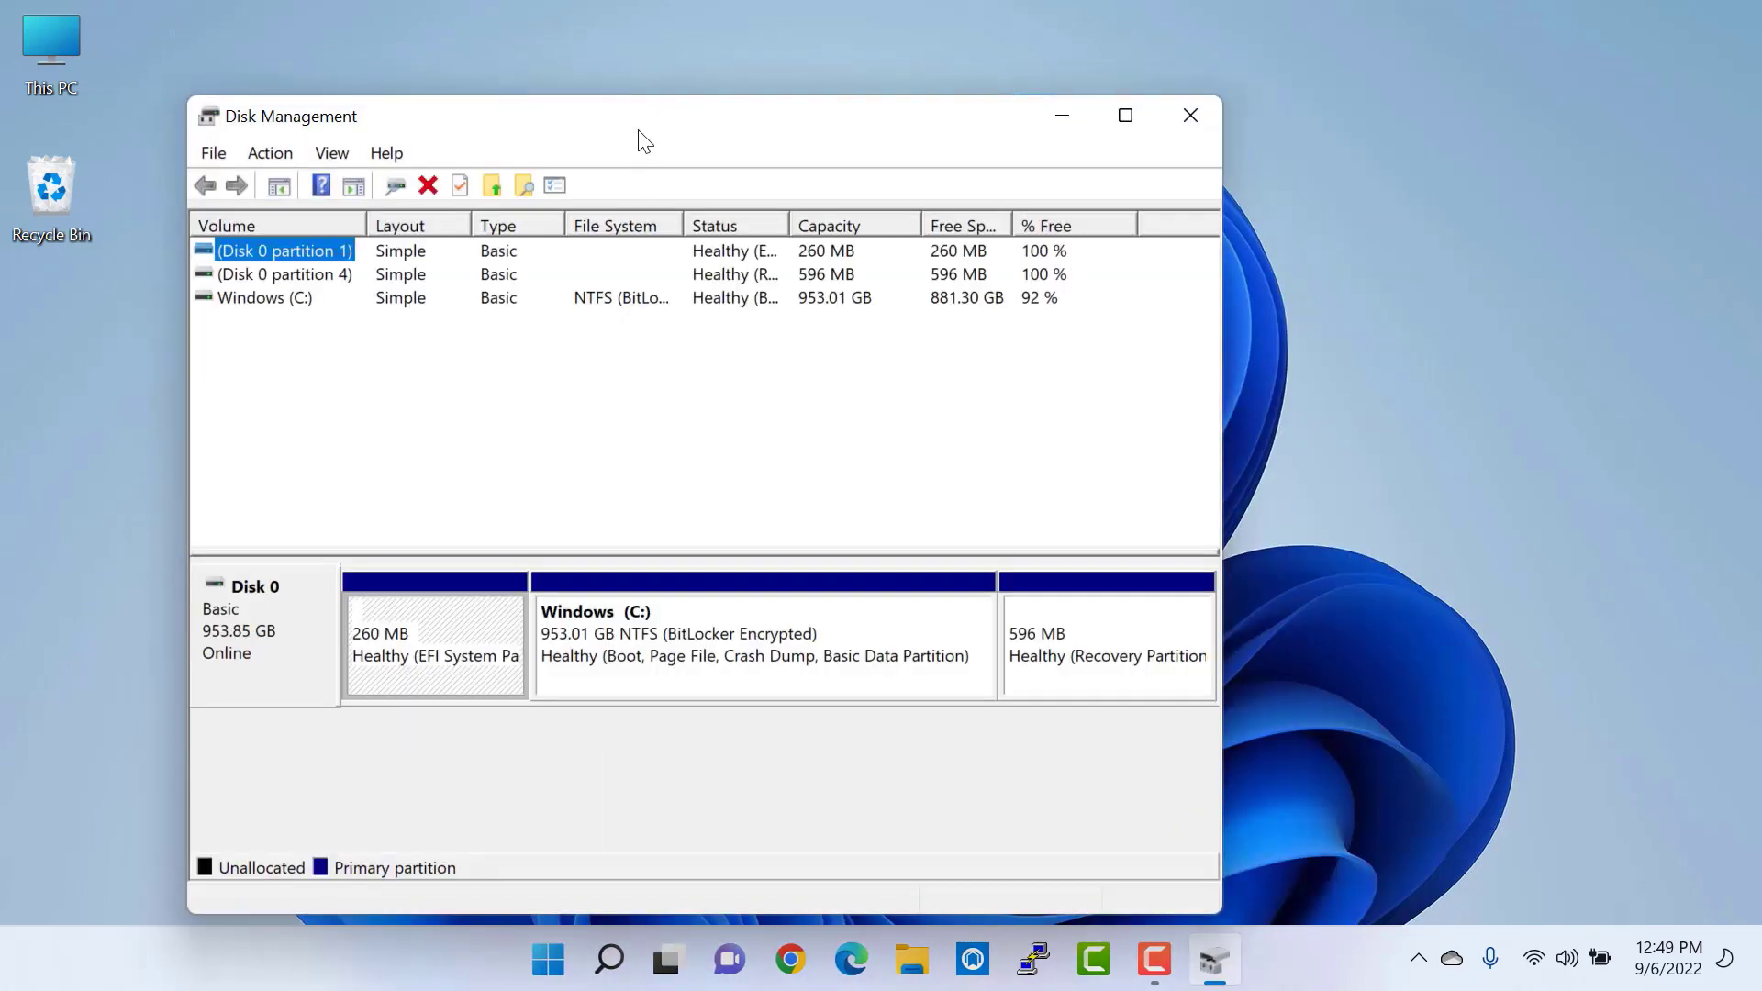
# Move the Disk Management window aside and minimize it to the taskbar
pyautogui.moveTo(641, 122); pyautogui.dragTo(837, 81)
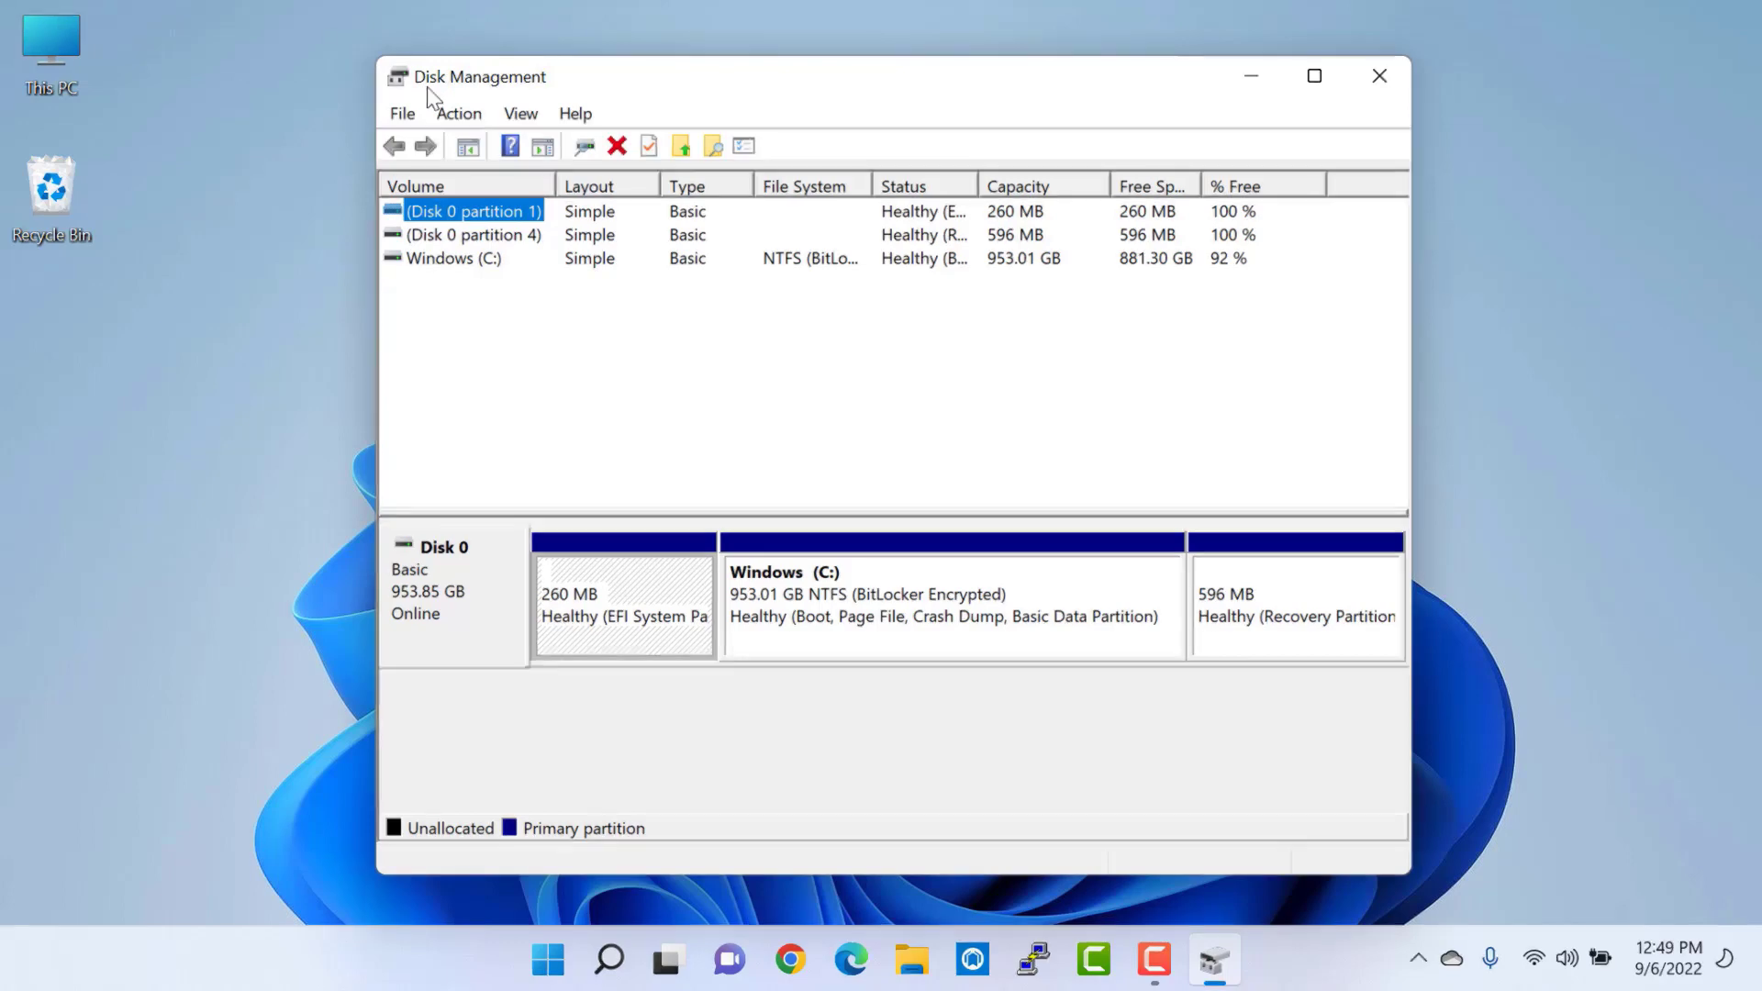
pyautogui.click(1250, 77)
# Open Computer Management from This PC, view Disk Management, select Windows (C:), and maximize
pyautogui.rightClick(69, 48)
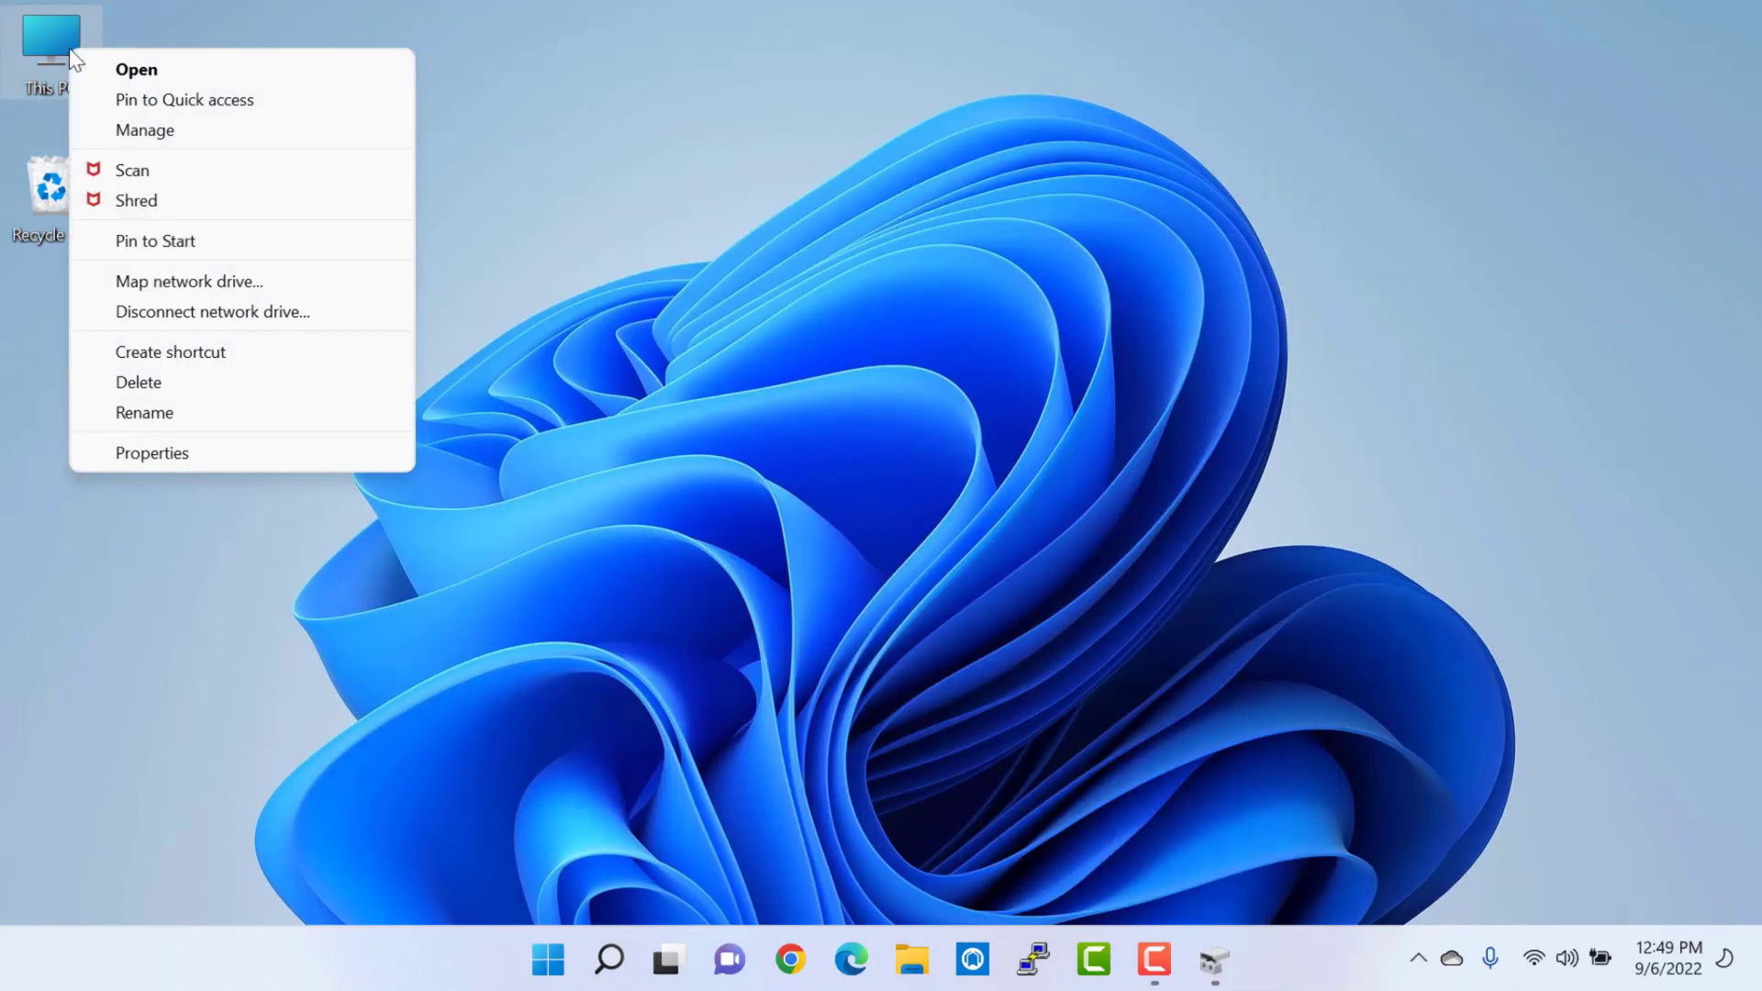
pyautogui.click(220, 136)
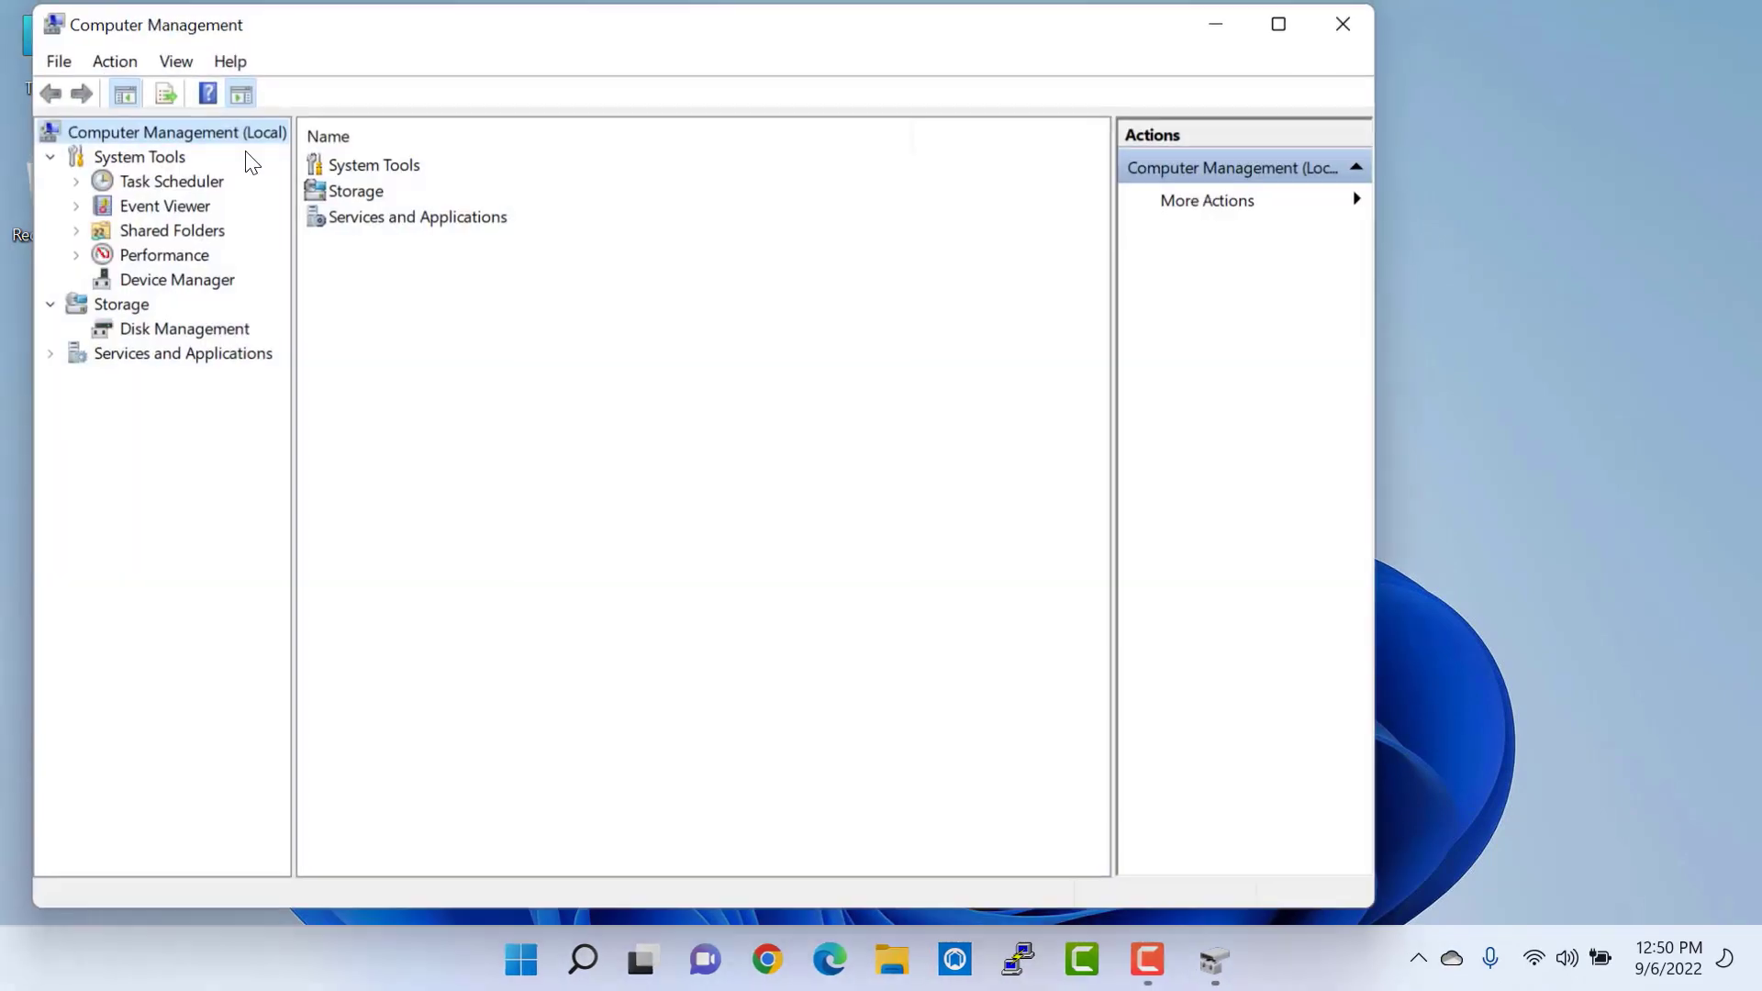
pyautogui.moveTo(539, 33); pyautogui.dragTo(775, 40)
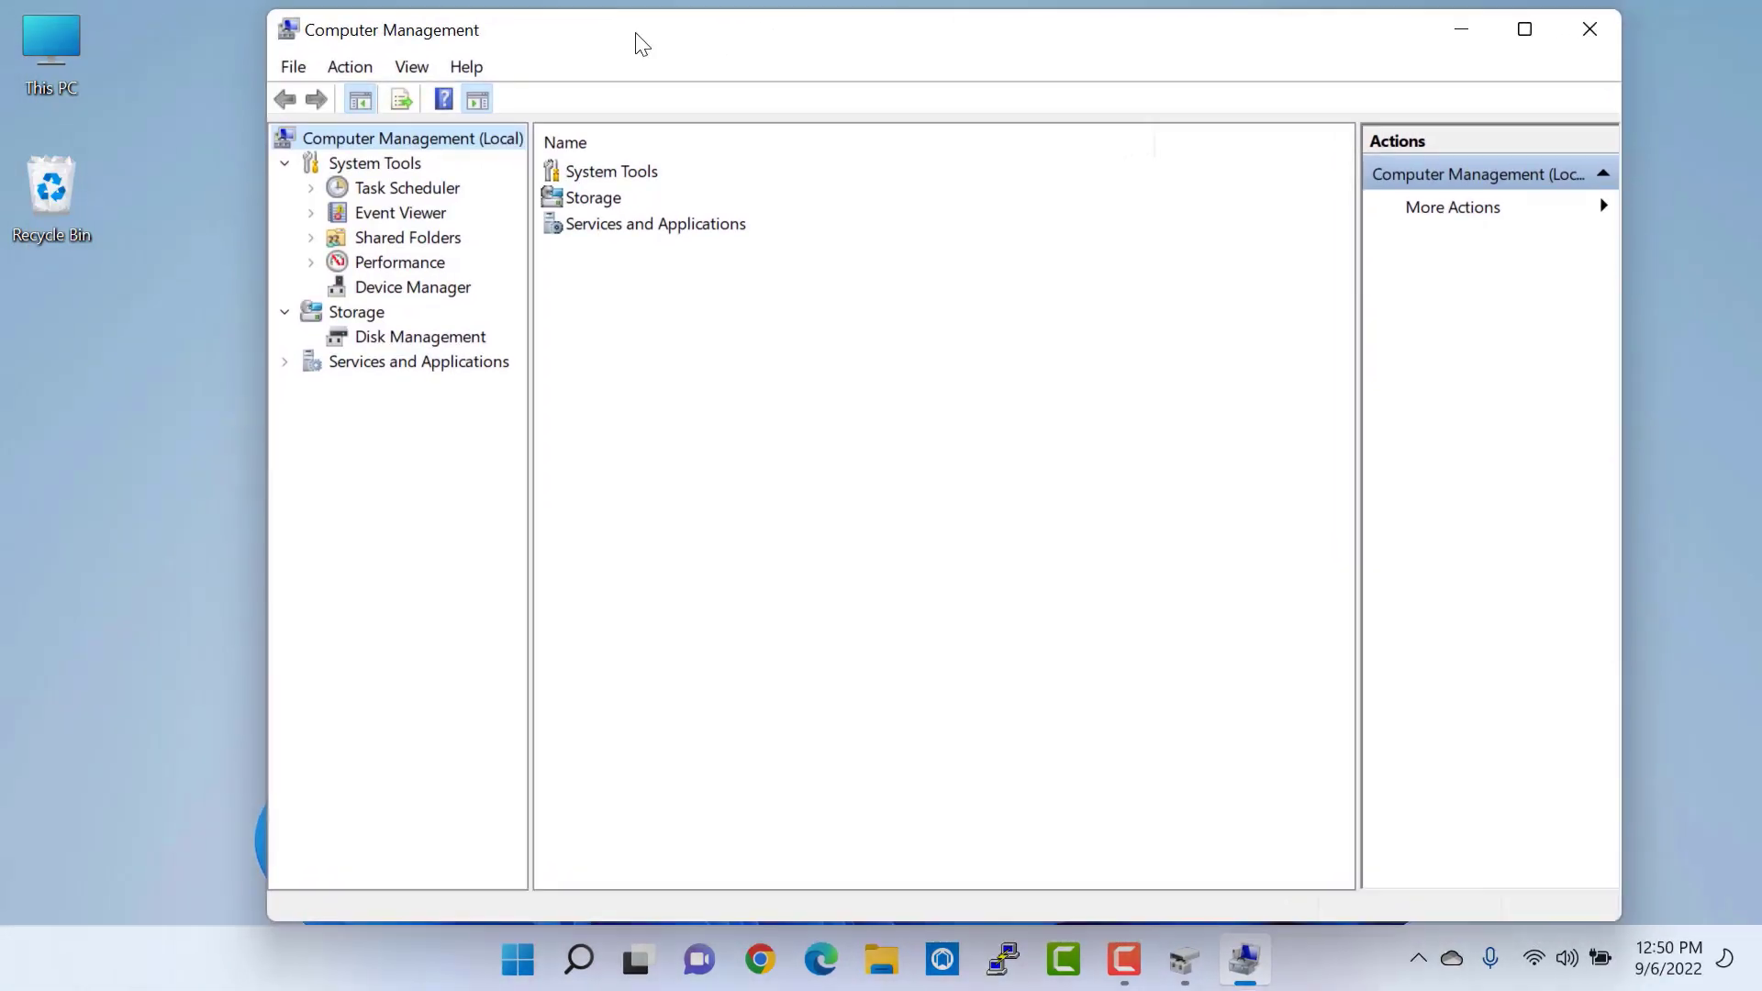
pyautogui.click(472, 340)
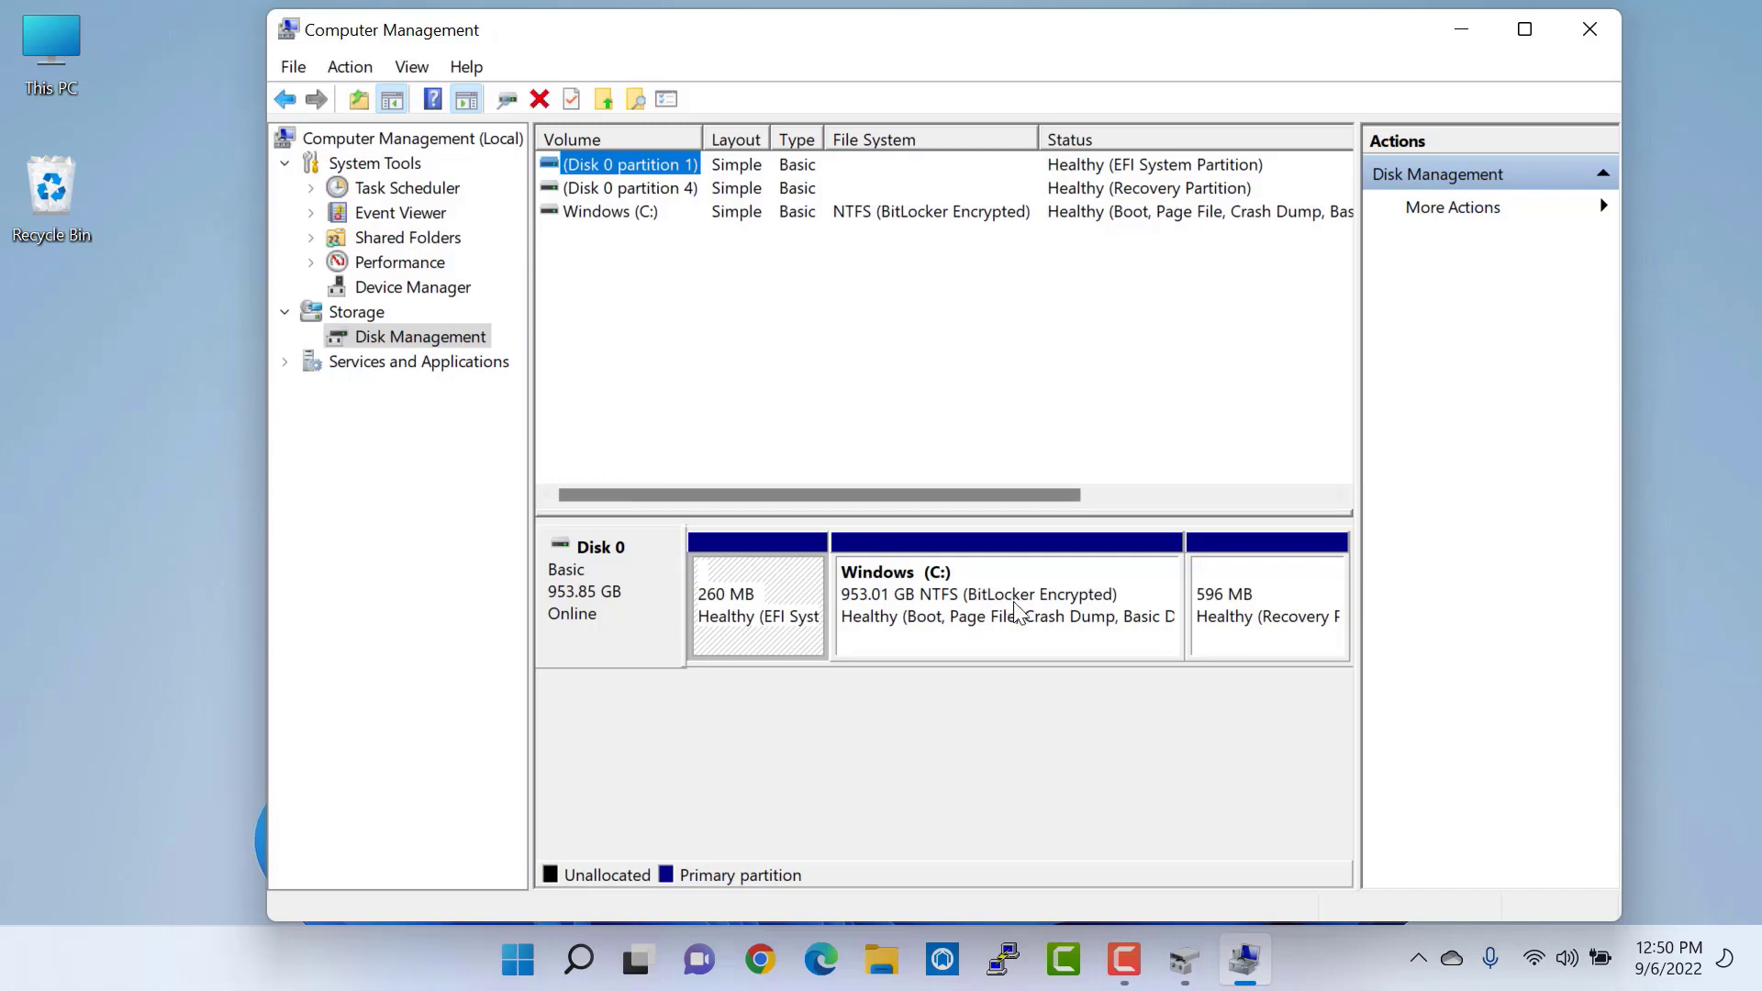
pyautogui.click(1024, 640)
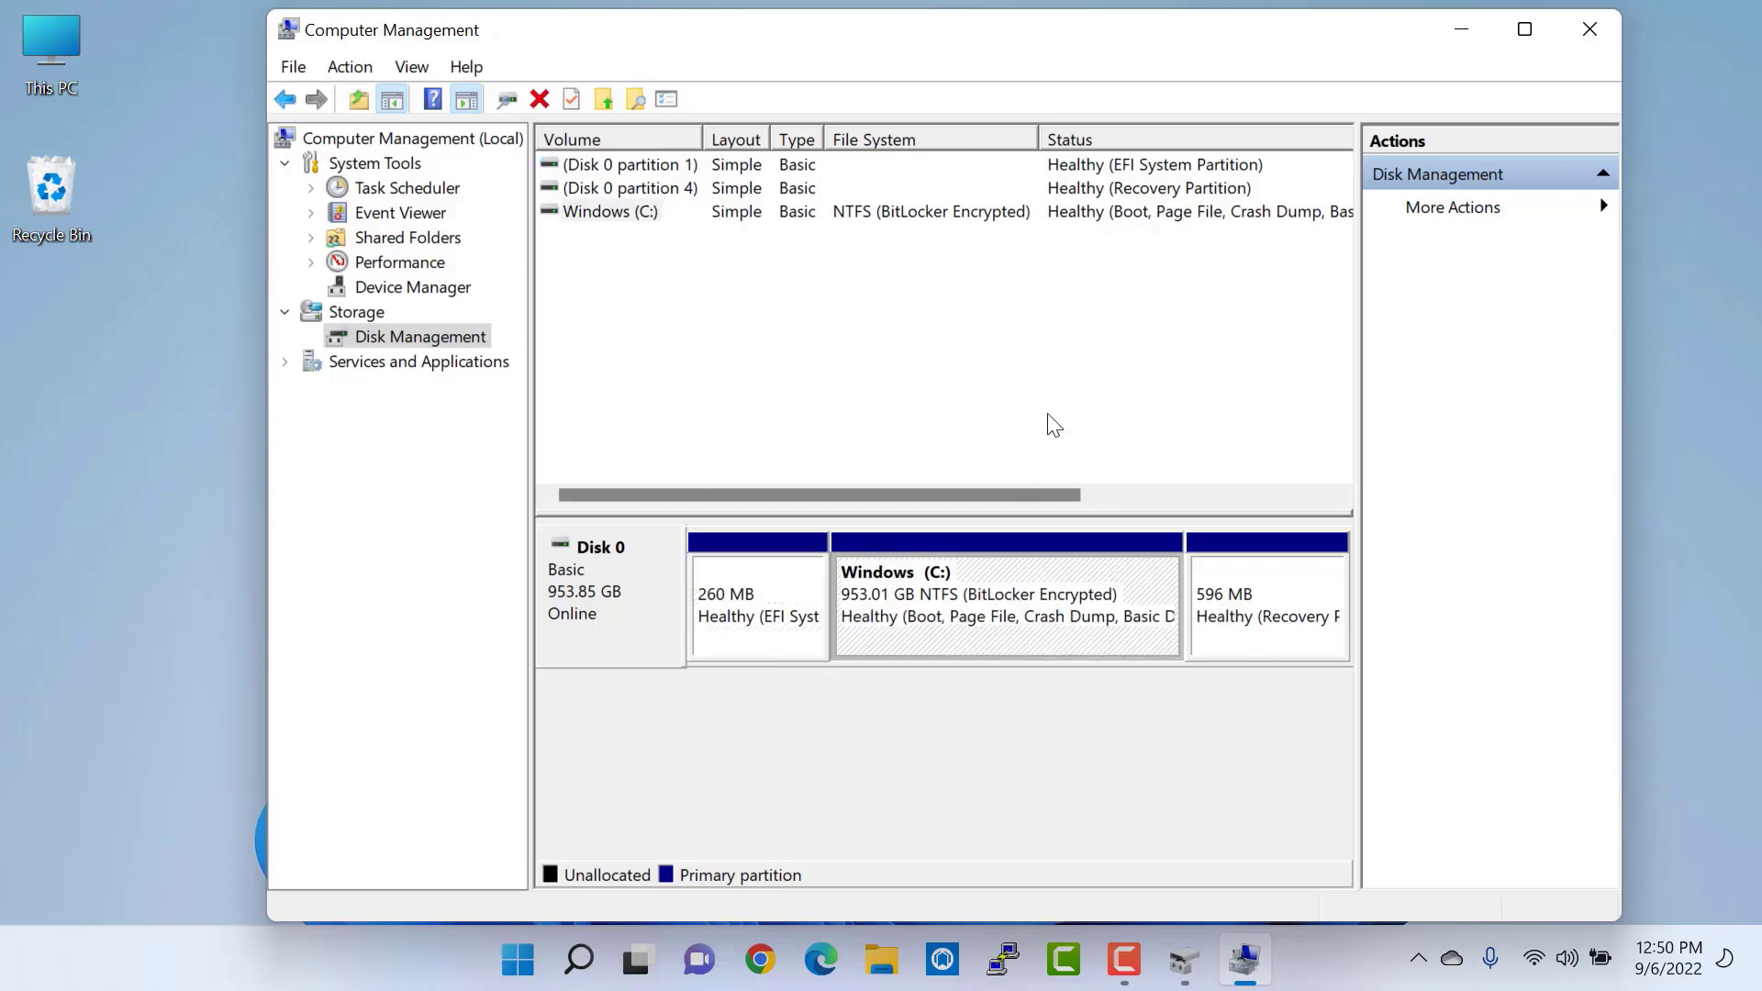
pyautogui.click(1525, 30)
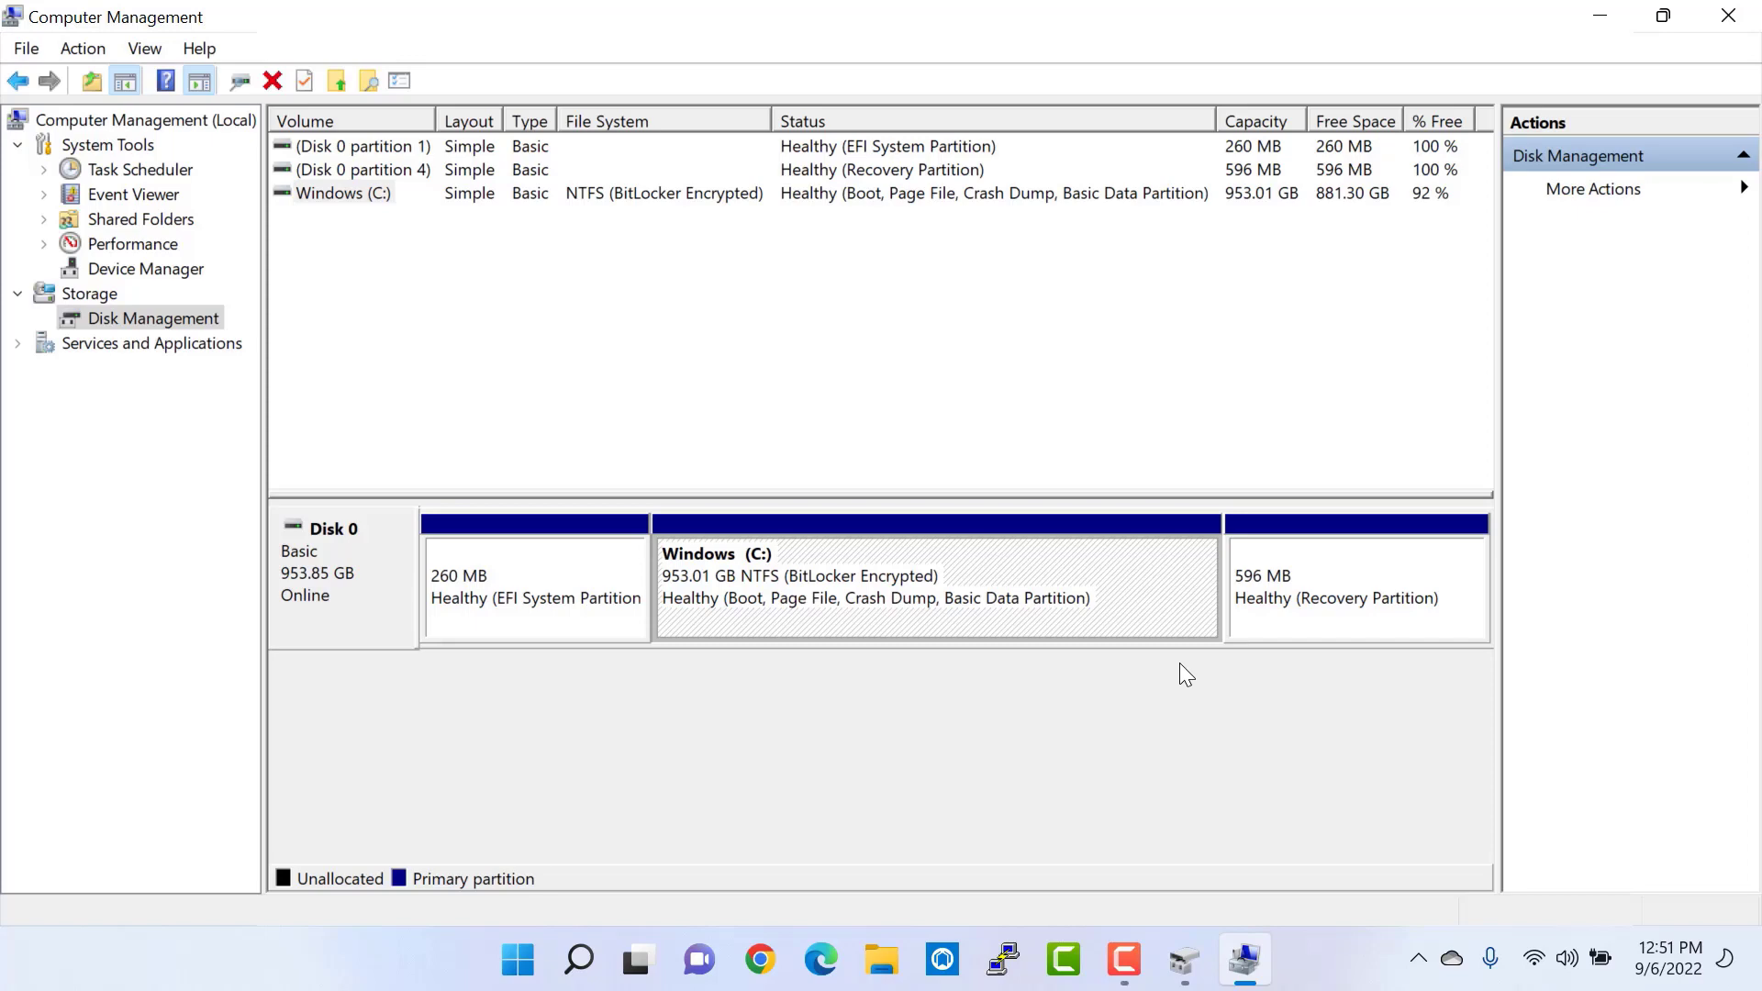
# Shrink Windows (C:) by 205000 MB, leaving 752.81 GB and 200.20 GB unallocated
pyautogui.rightClick(1075, 556)
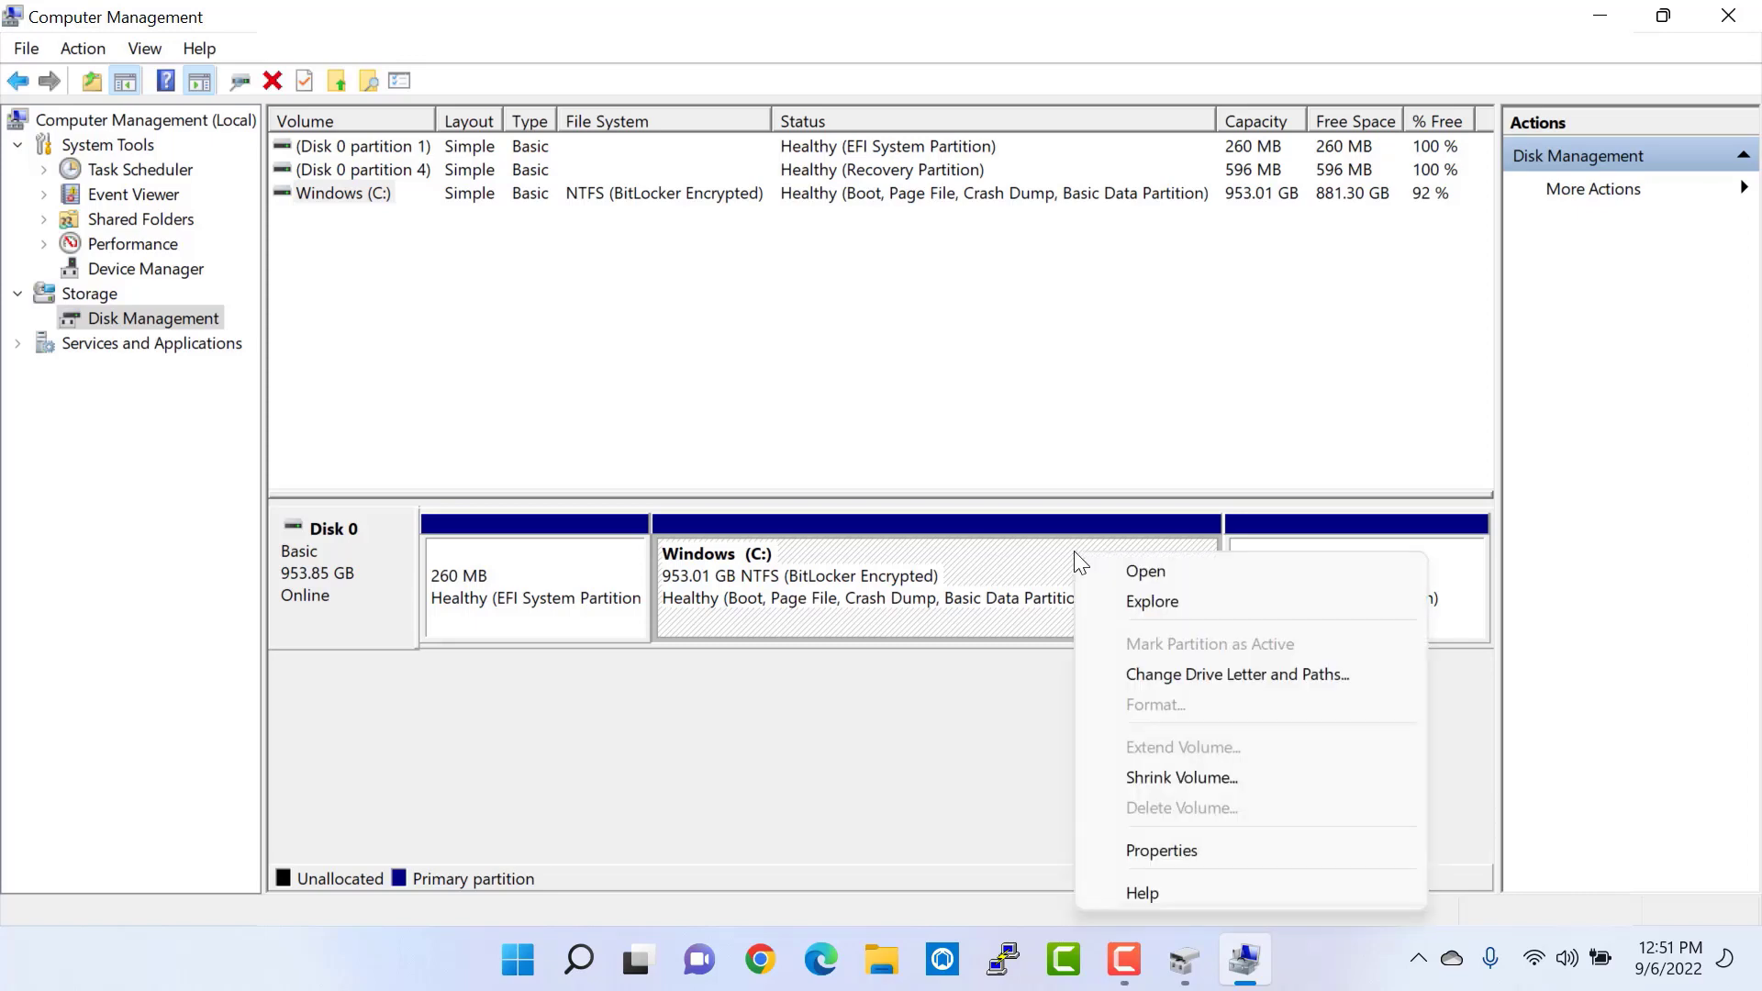
pyautogui.click(1283, 786)
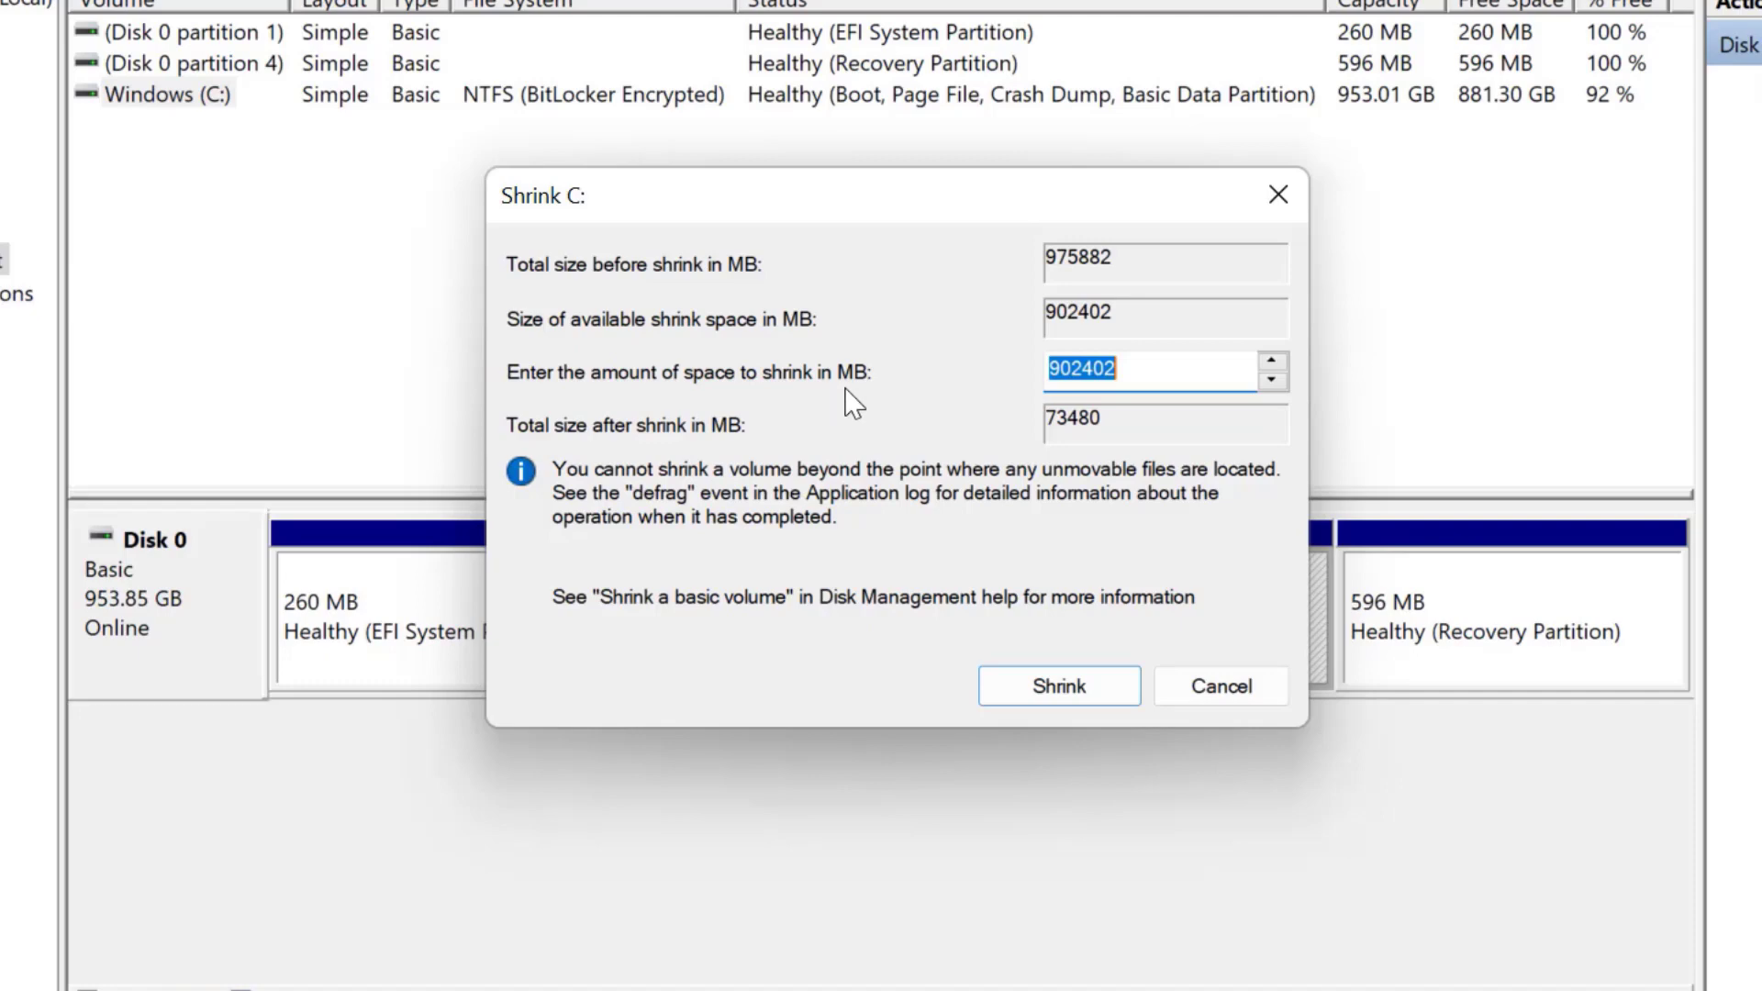
pyautogui.moveTo(881, 197); pyautogui.dragTo(1255, 162)
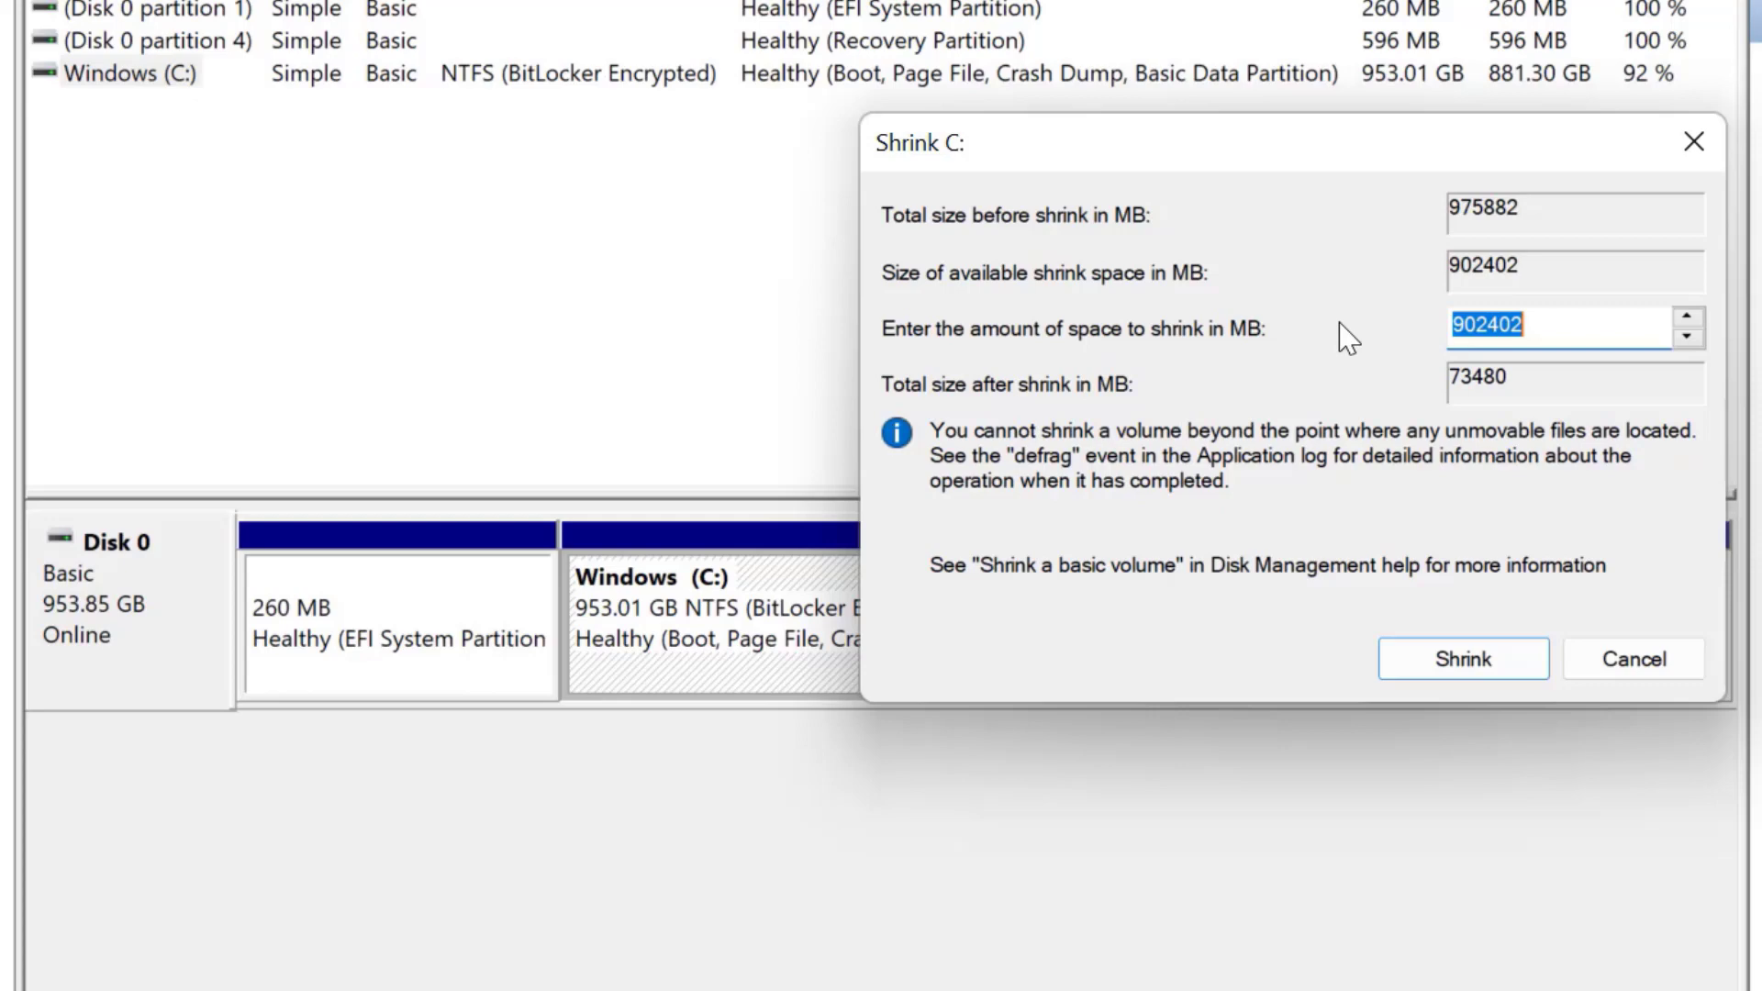
pyautogui.moveTo(1578, 328); pyautogui.dragTo(1384, 319)
pyautogui.write('20')
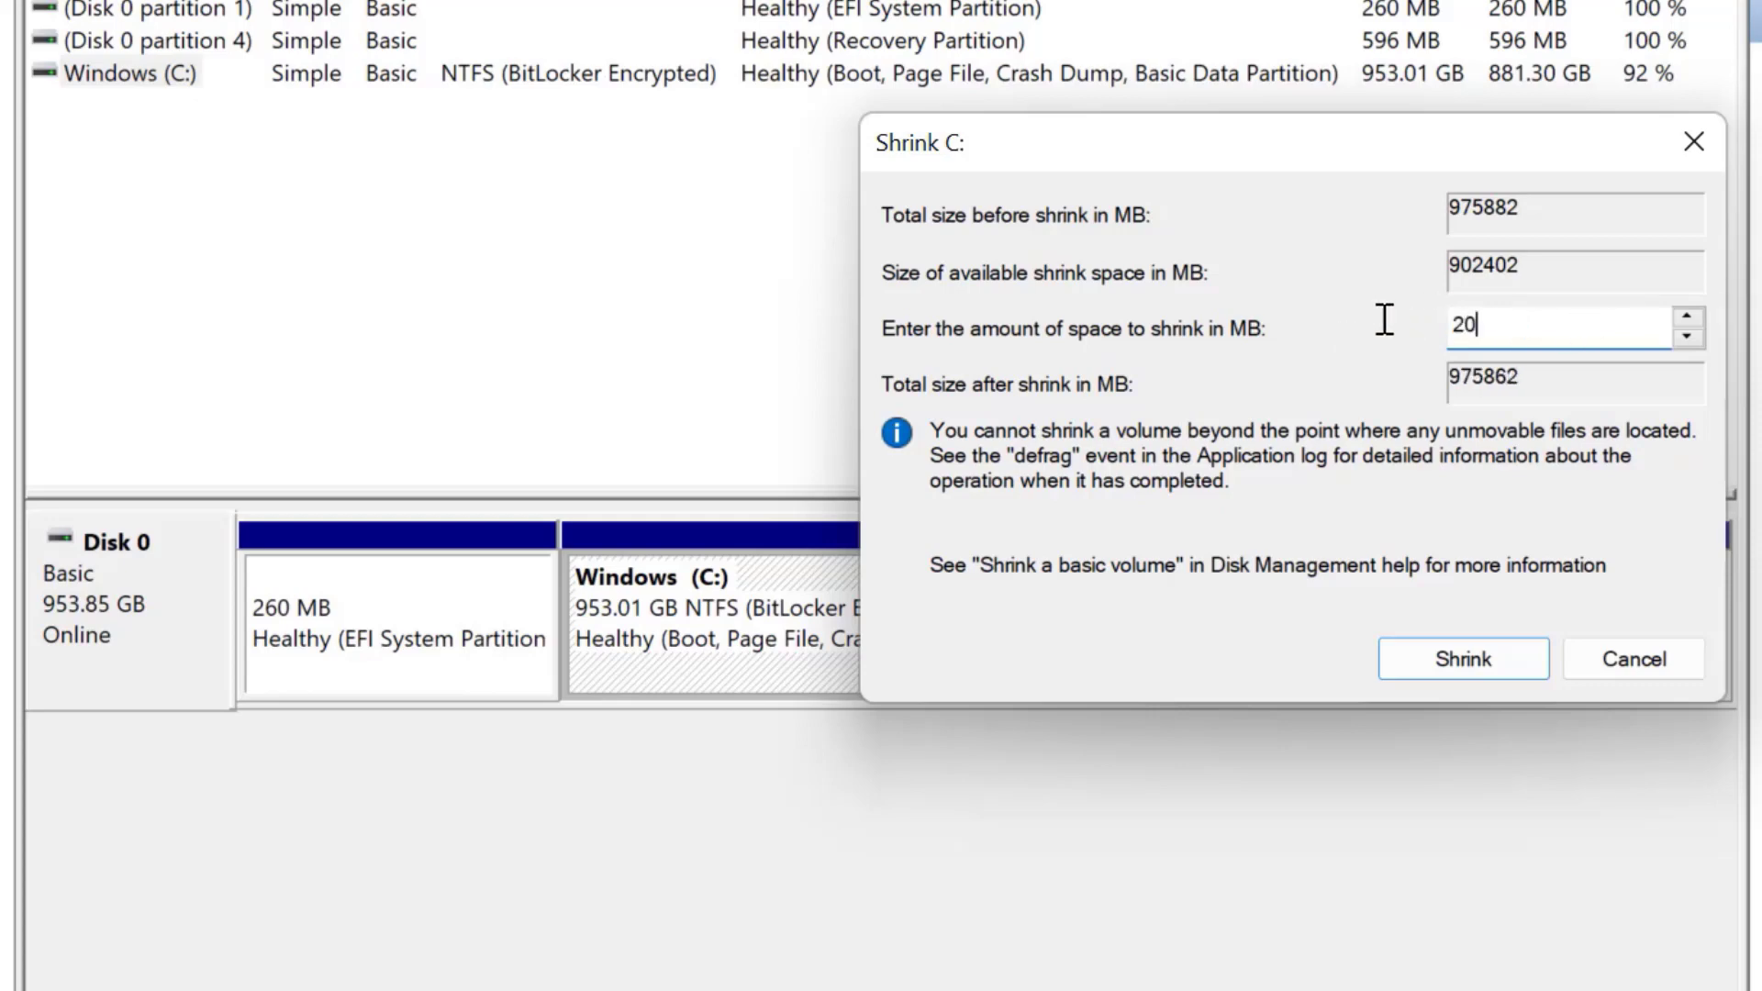
pyautogui.write('5000')
pyautogui.moveTo(1523, 326); pyautogui.dragTo(1450, 328)
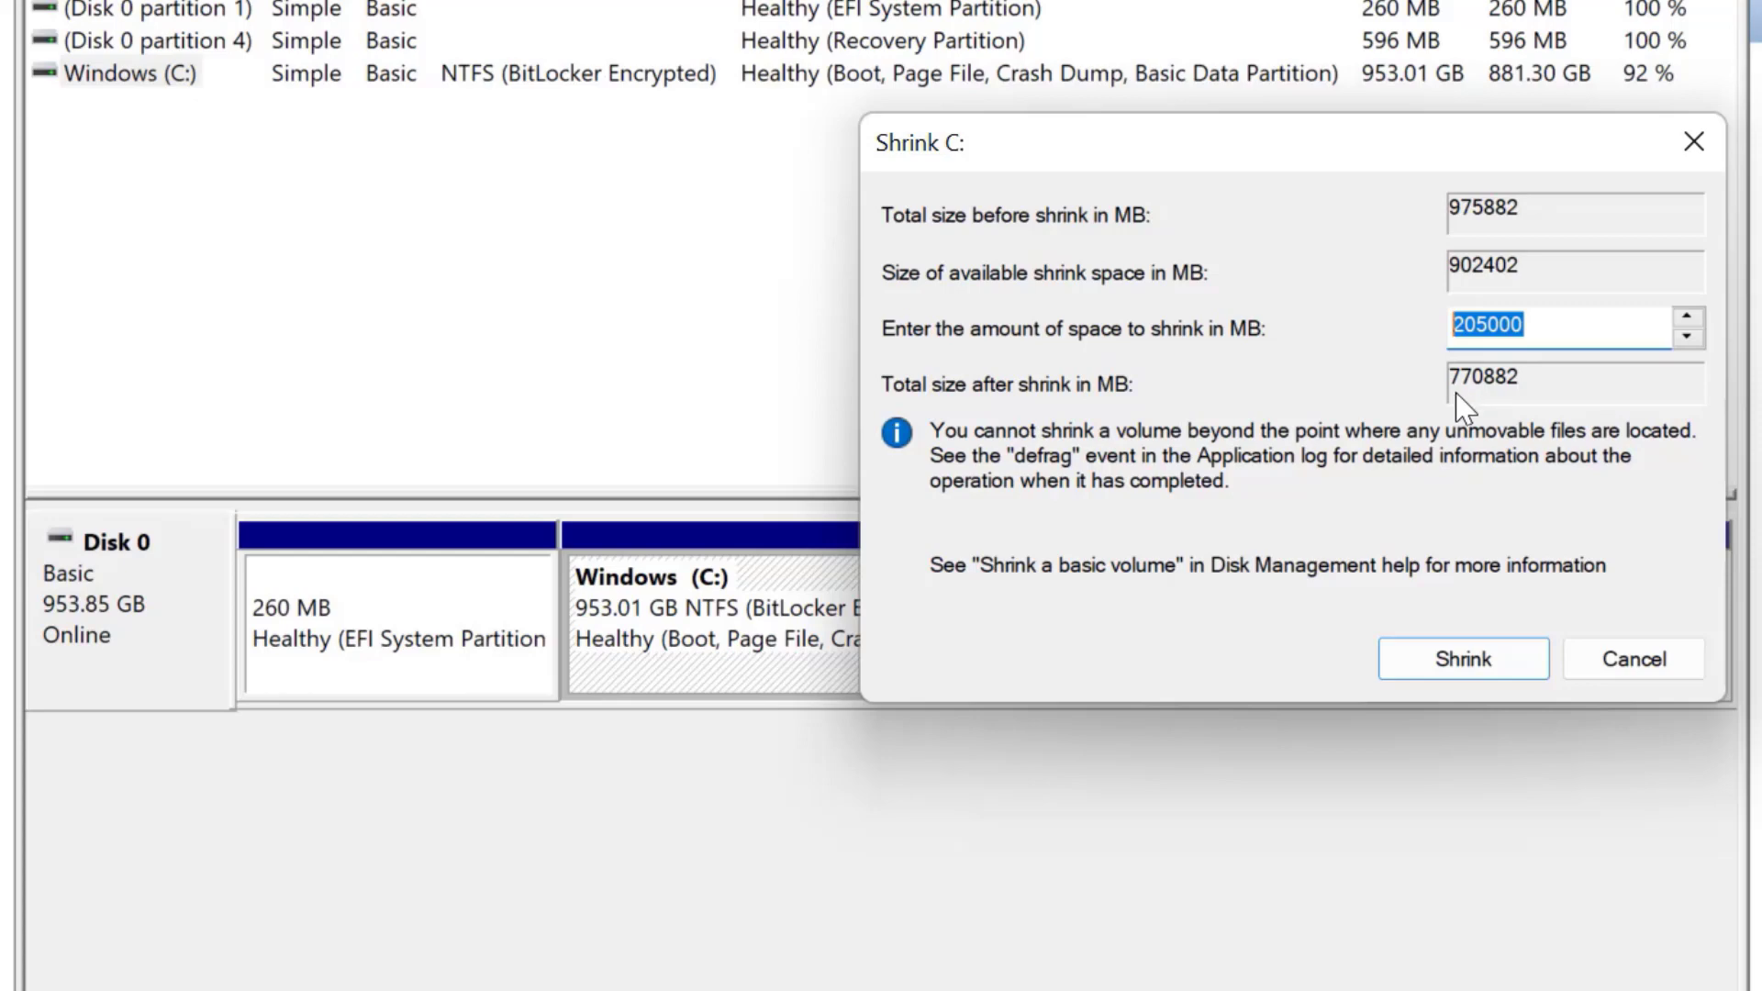
pyautogui.click(1471, 661)
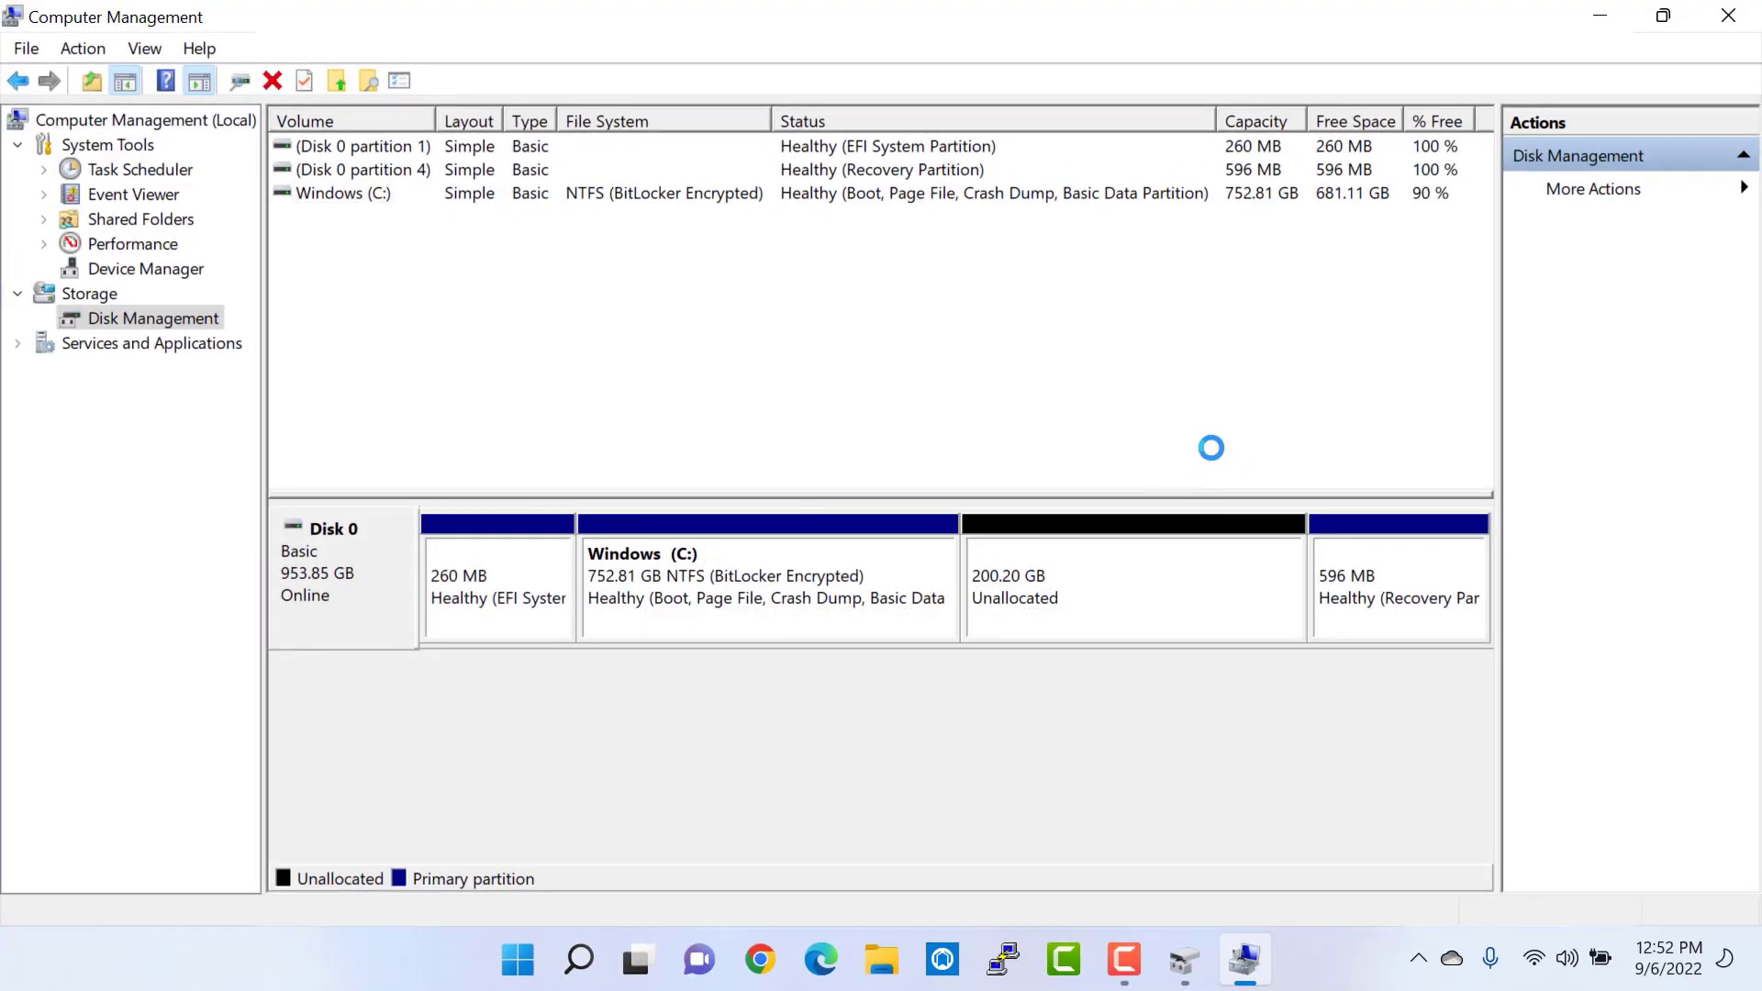
# Inspect the 200.20 GB unallocated block and the 752.81 GB Windows (C:) partition
pyautogui.click(1208, 577)
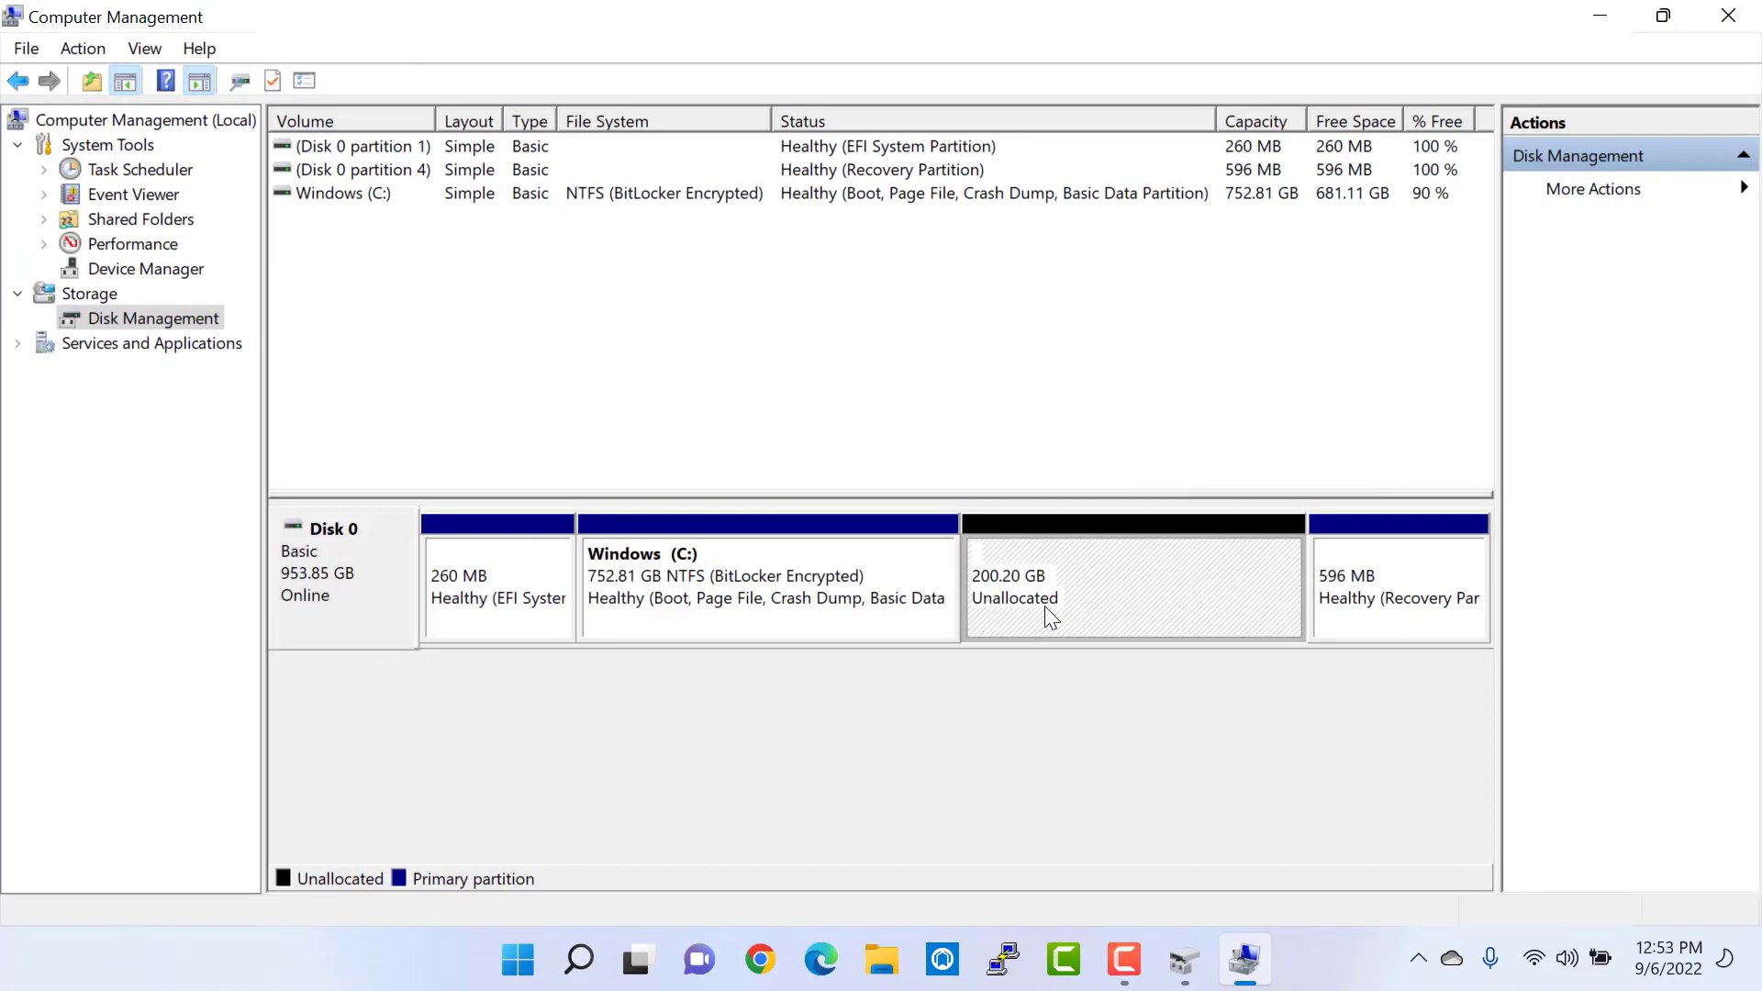
pyautogui.click(944, 617)
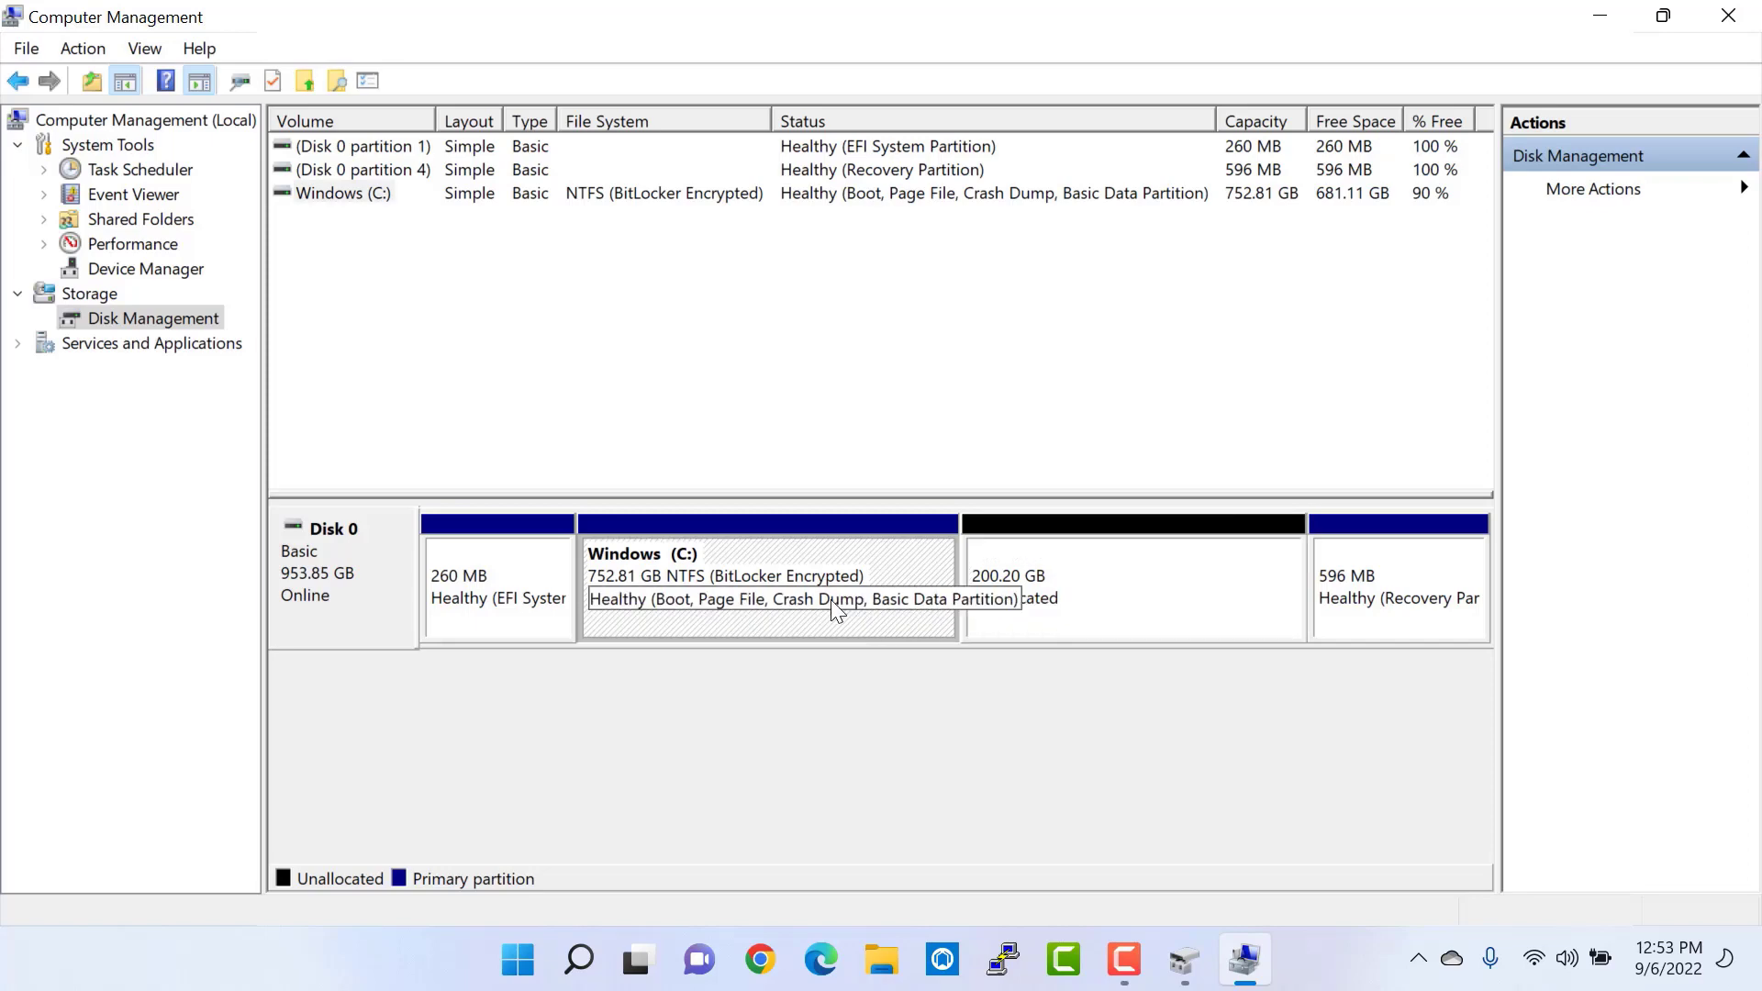
pyautogui.click(1041, 613)
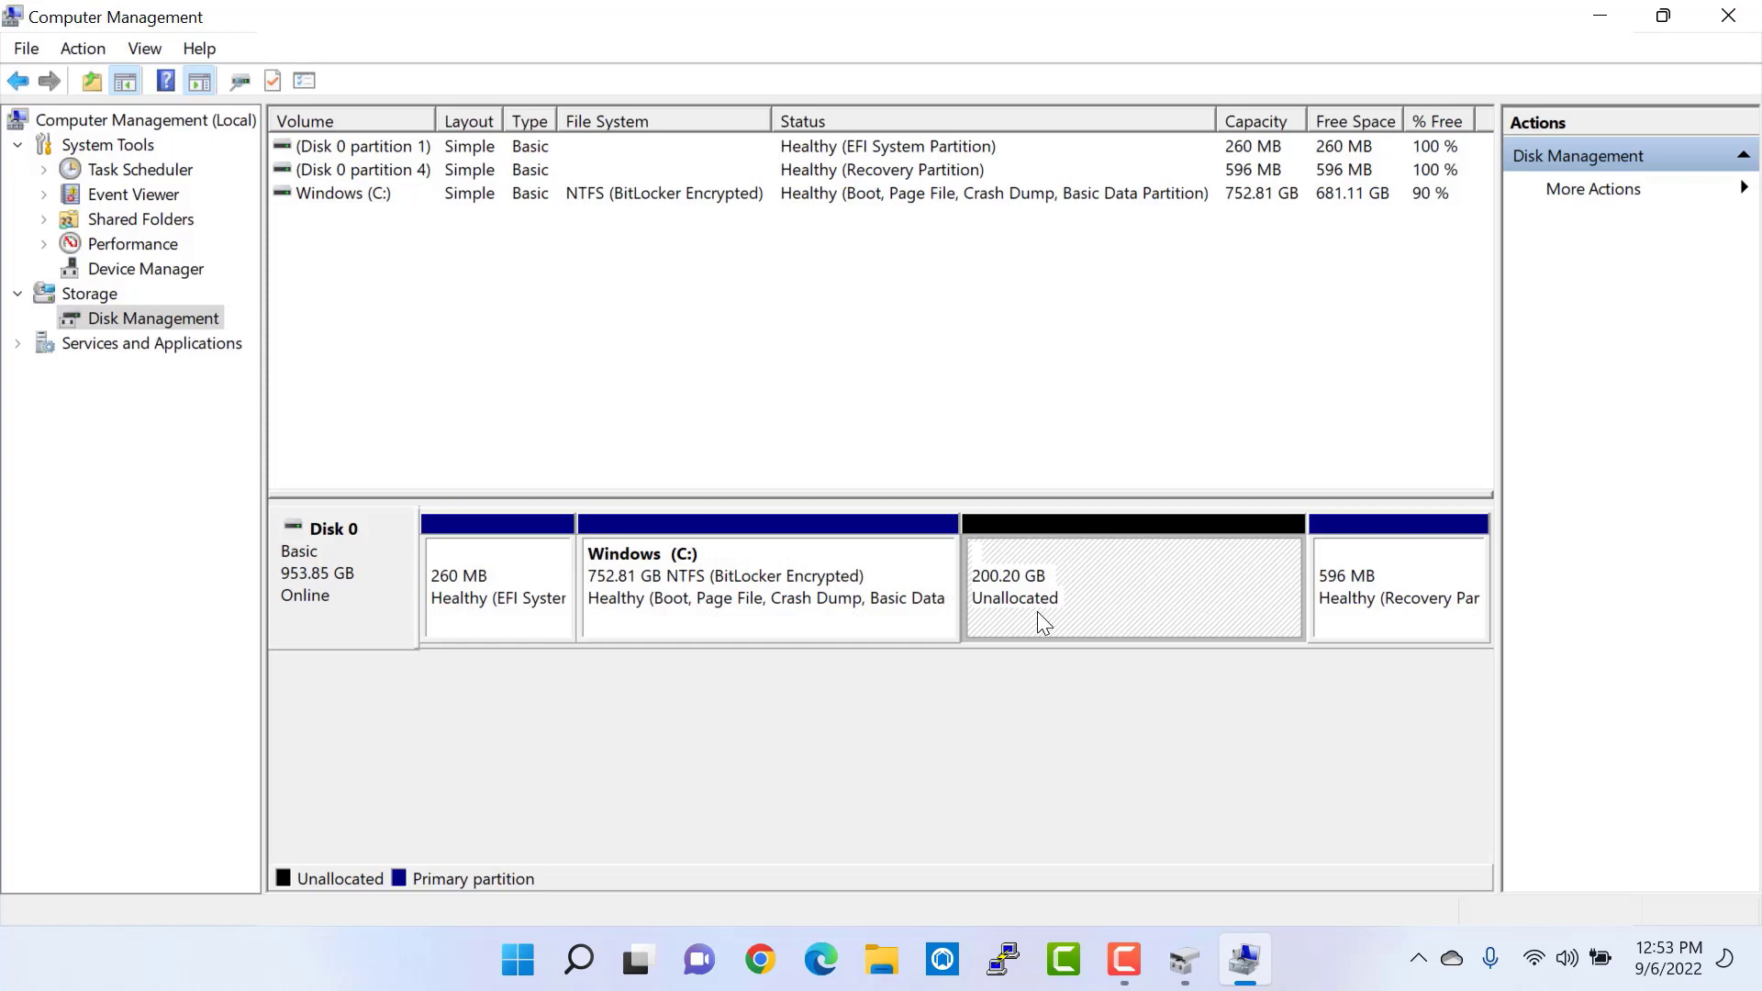
# Start a New Simple Volume in the unallocated space and reach the 205000 MB size step
pyautogui.rightClick(1156, 570)
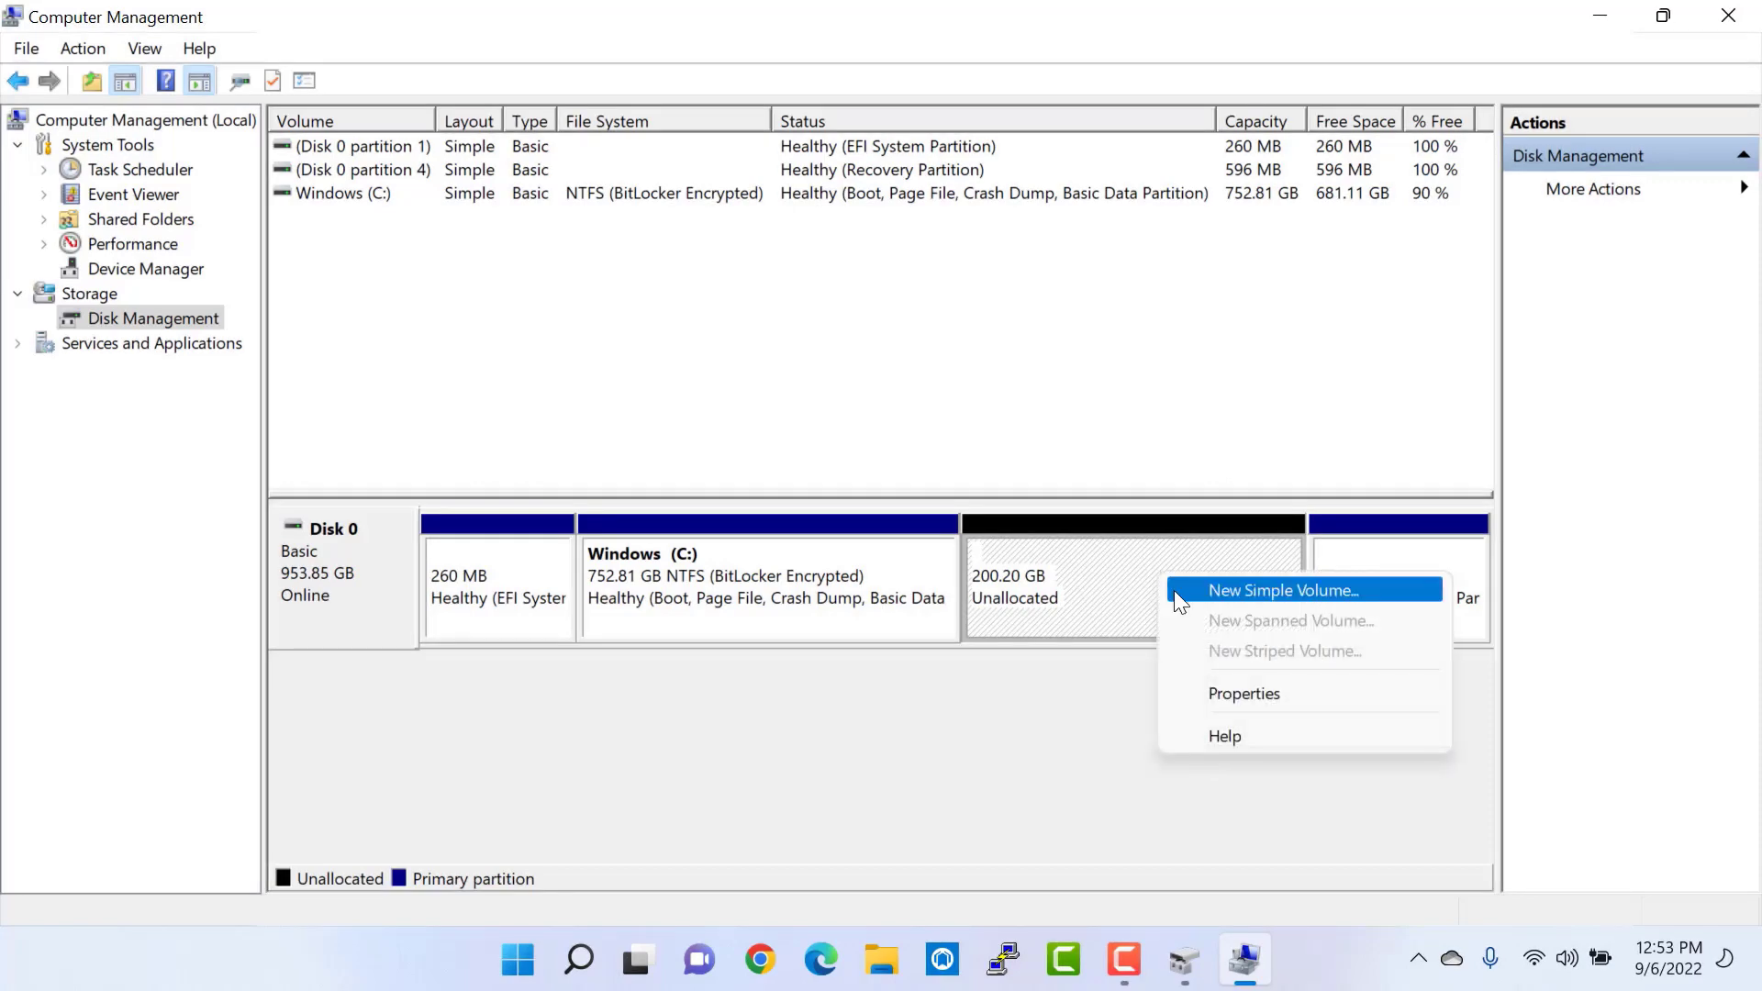
pyautogui.click(1175, 591)
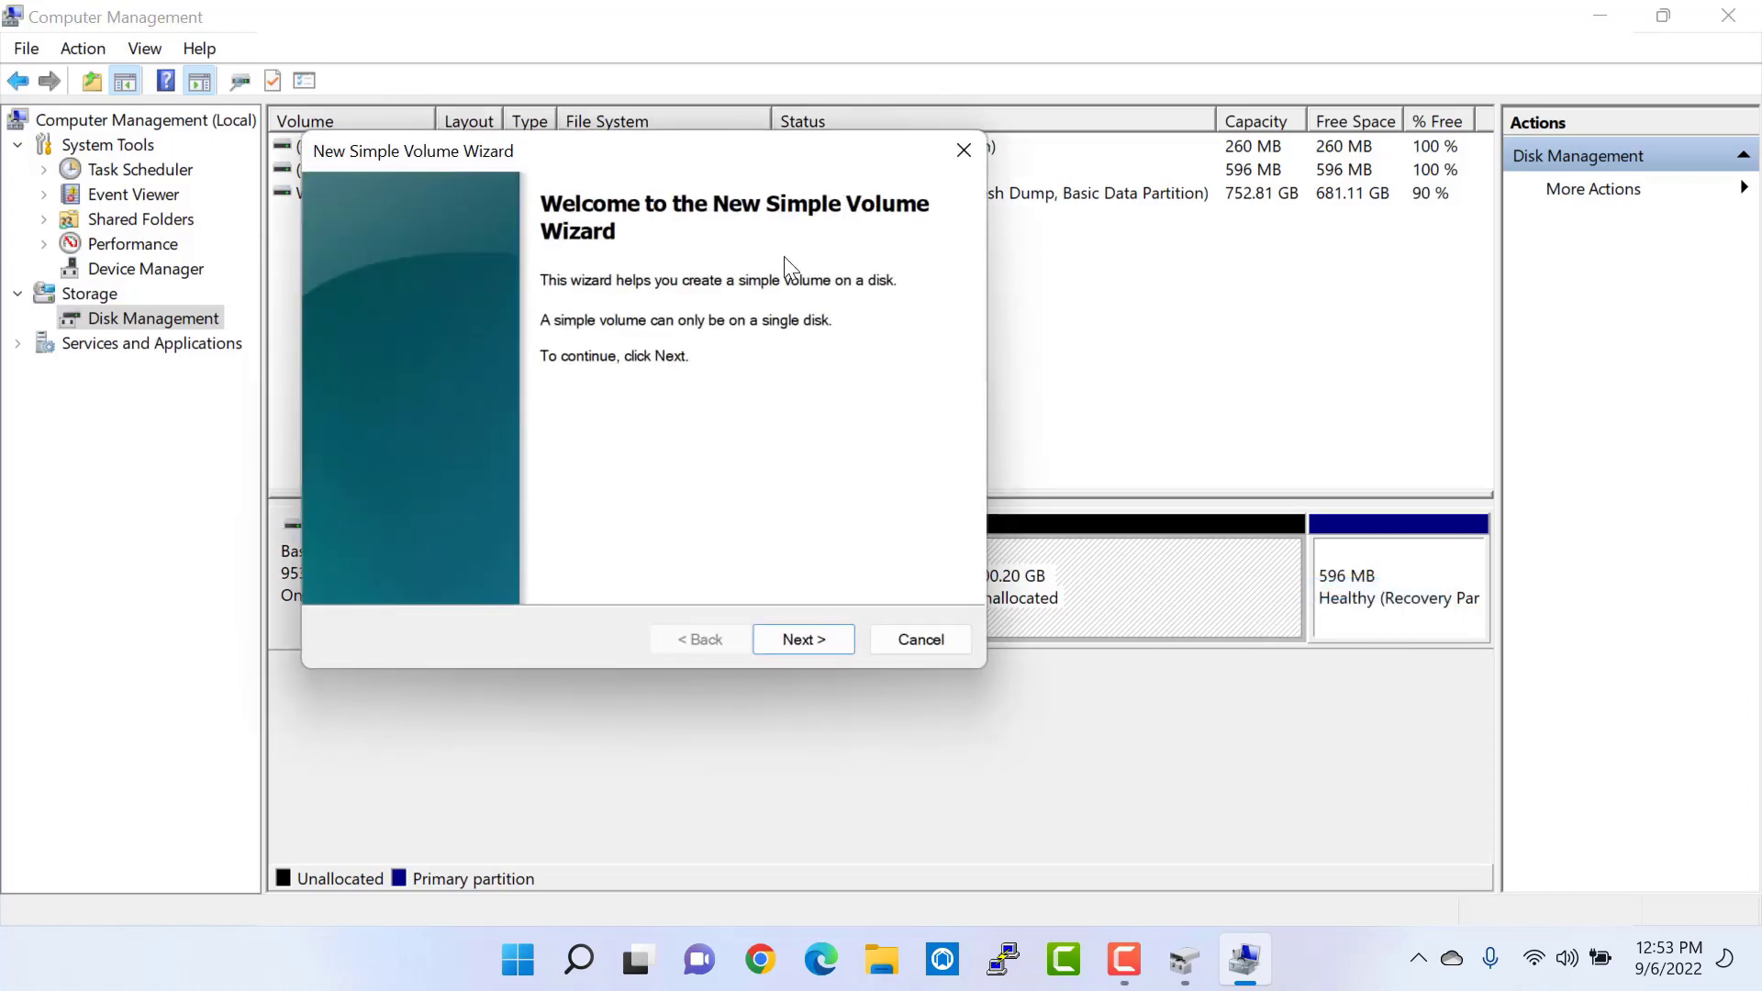
pyautogui.moveTo(706, 165); pyautogui.dragTo(869, 251)
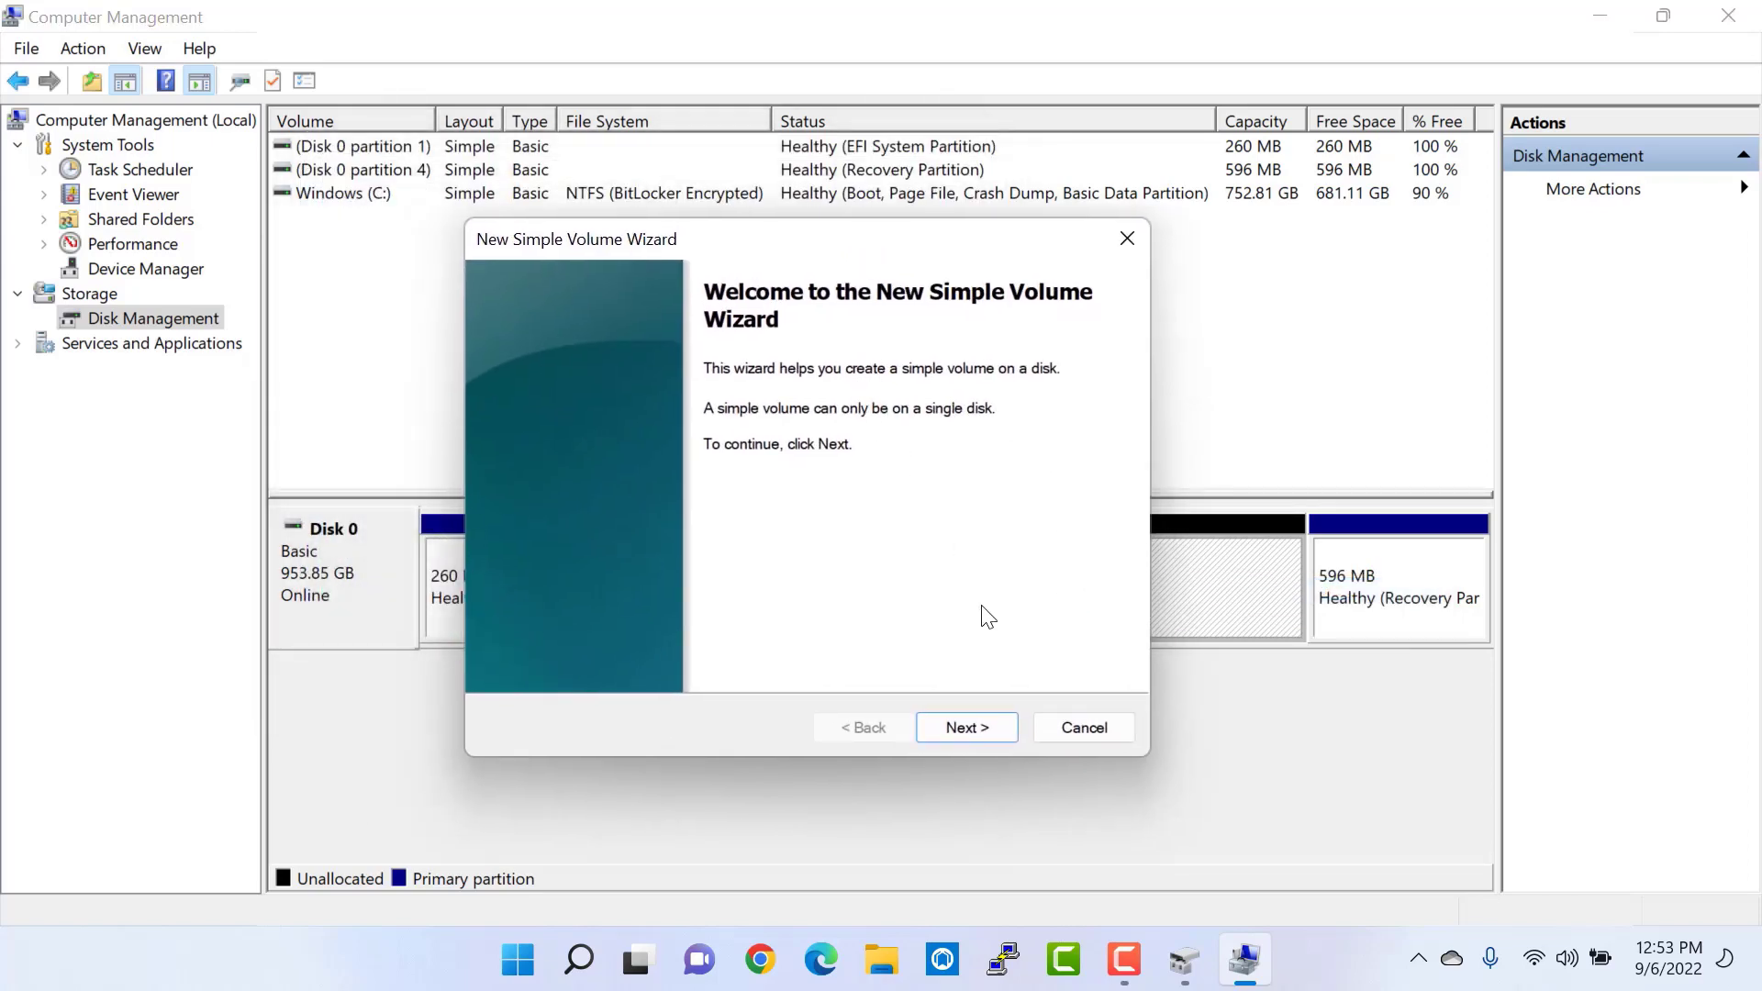
pyautogui.click(945, 725)
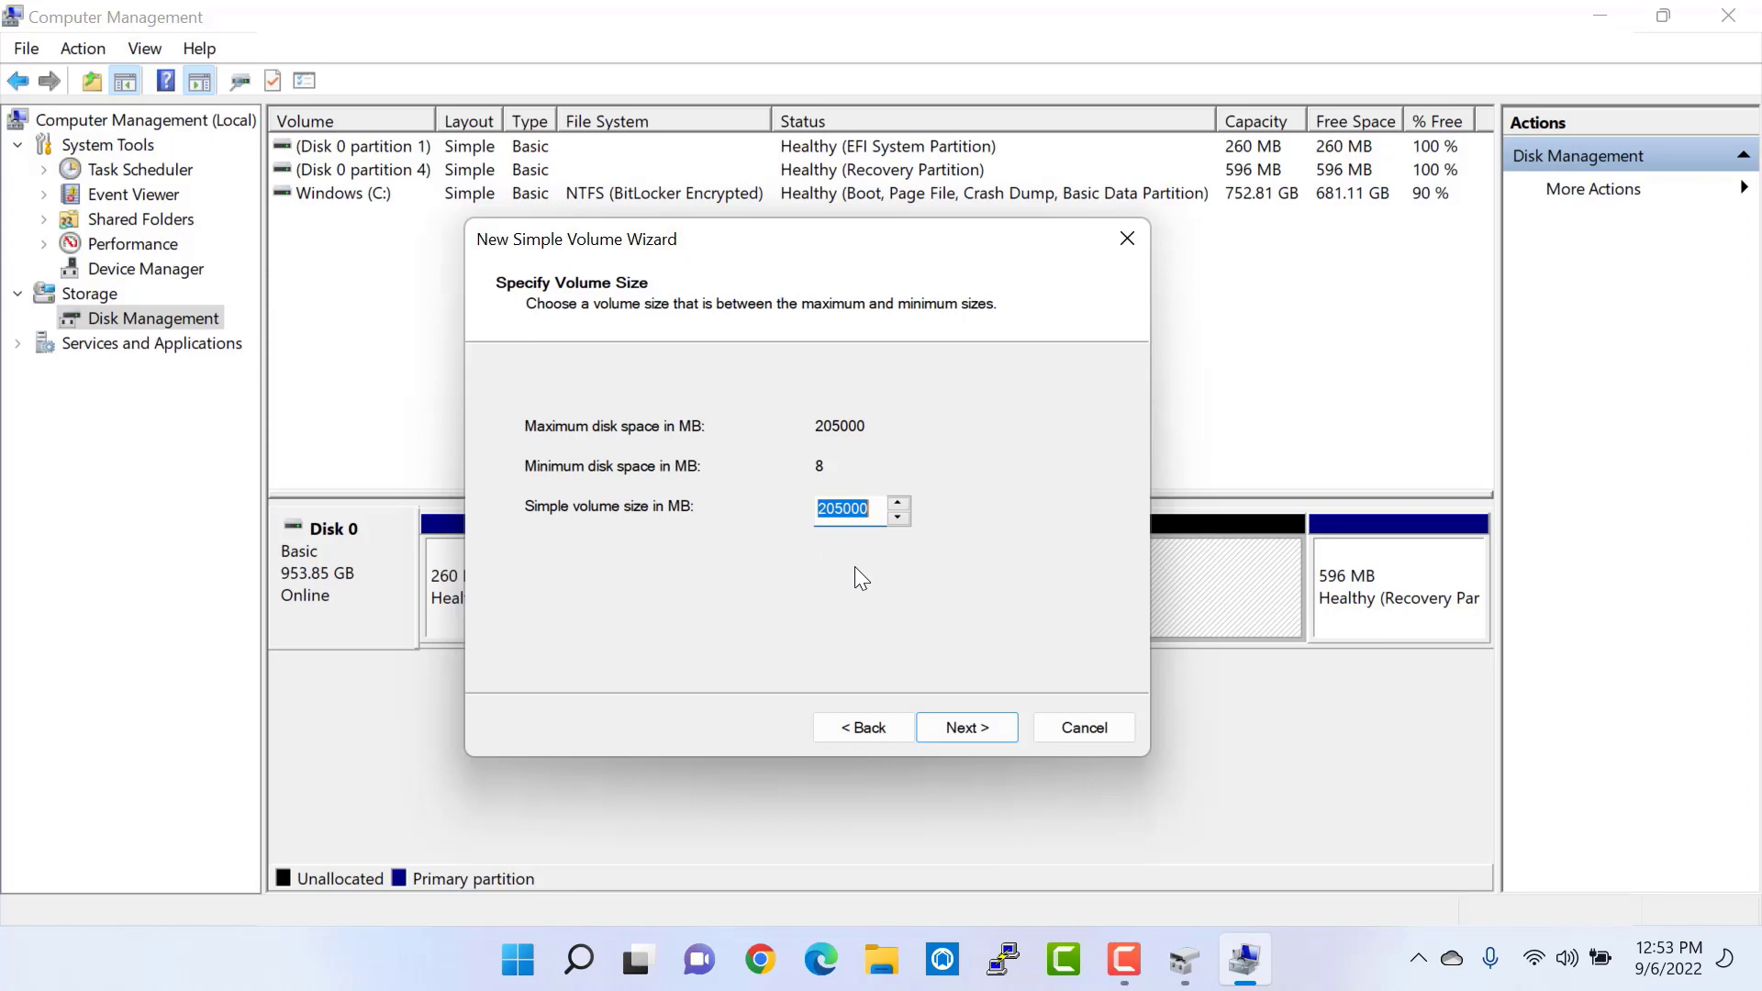
# Accept the full 205000 MB volume size and move the wizard to see the disk layout
pyautogui.click(938, 729)
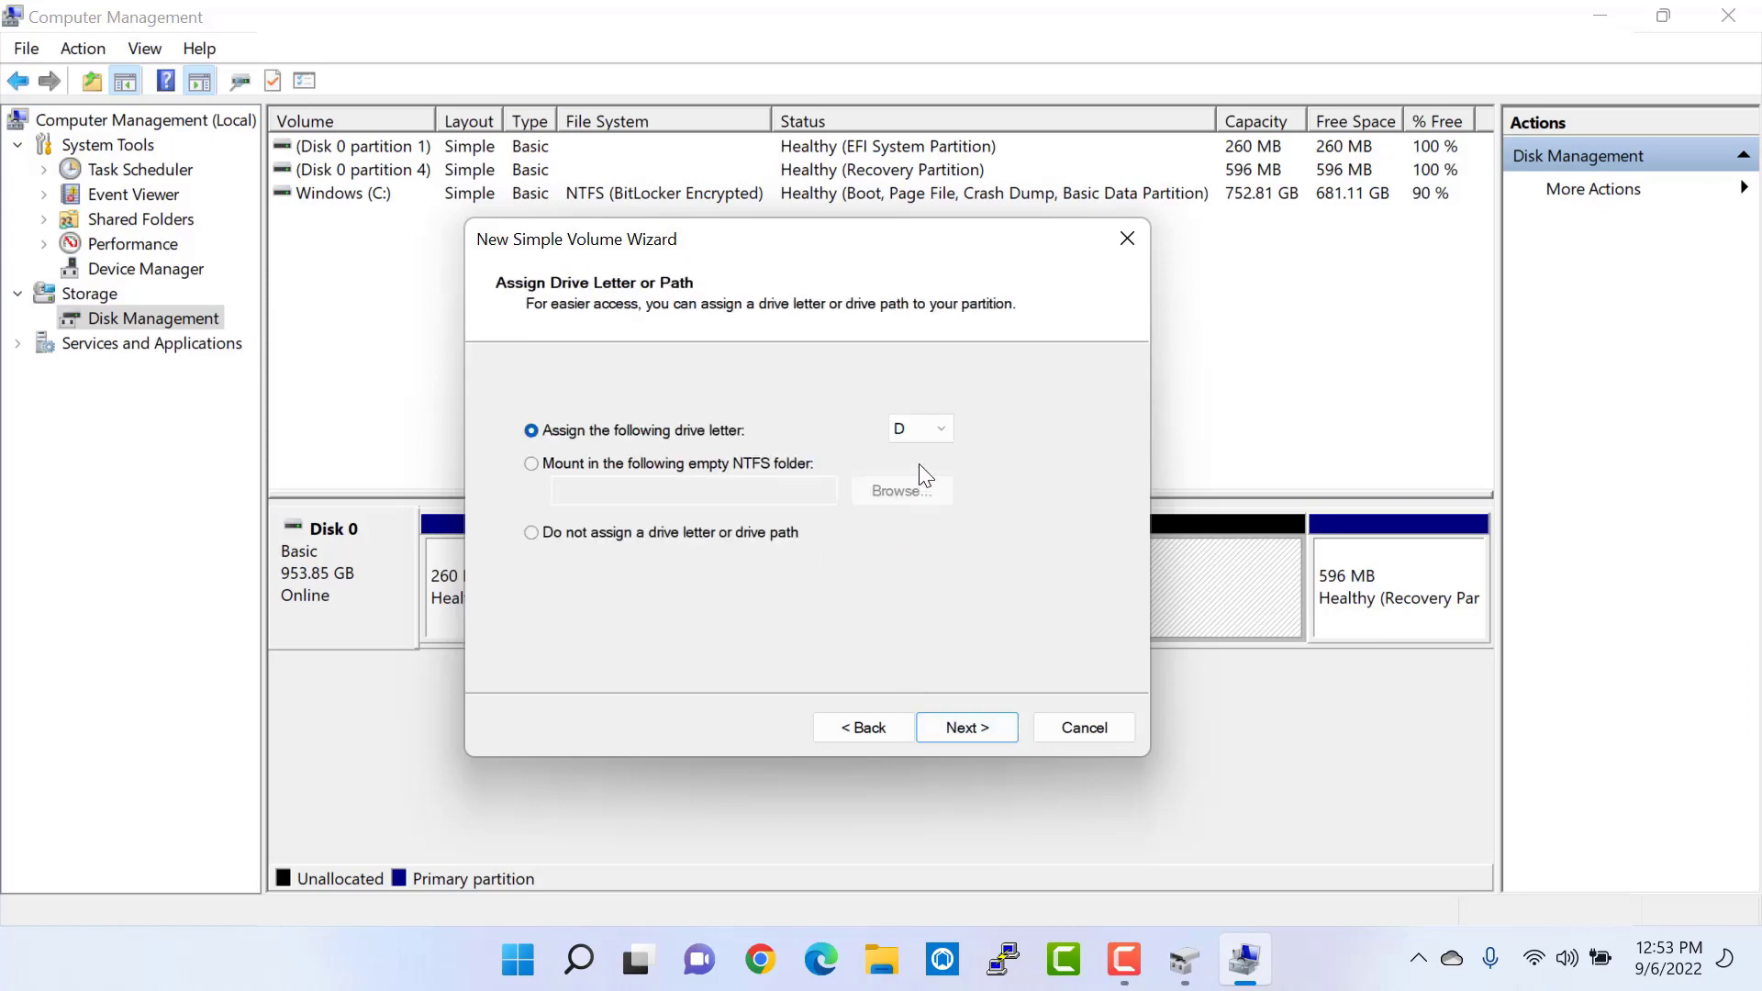
pyautogui.click(942, 433)
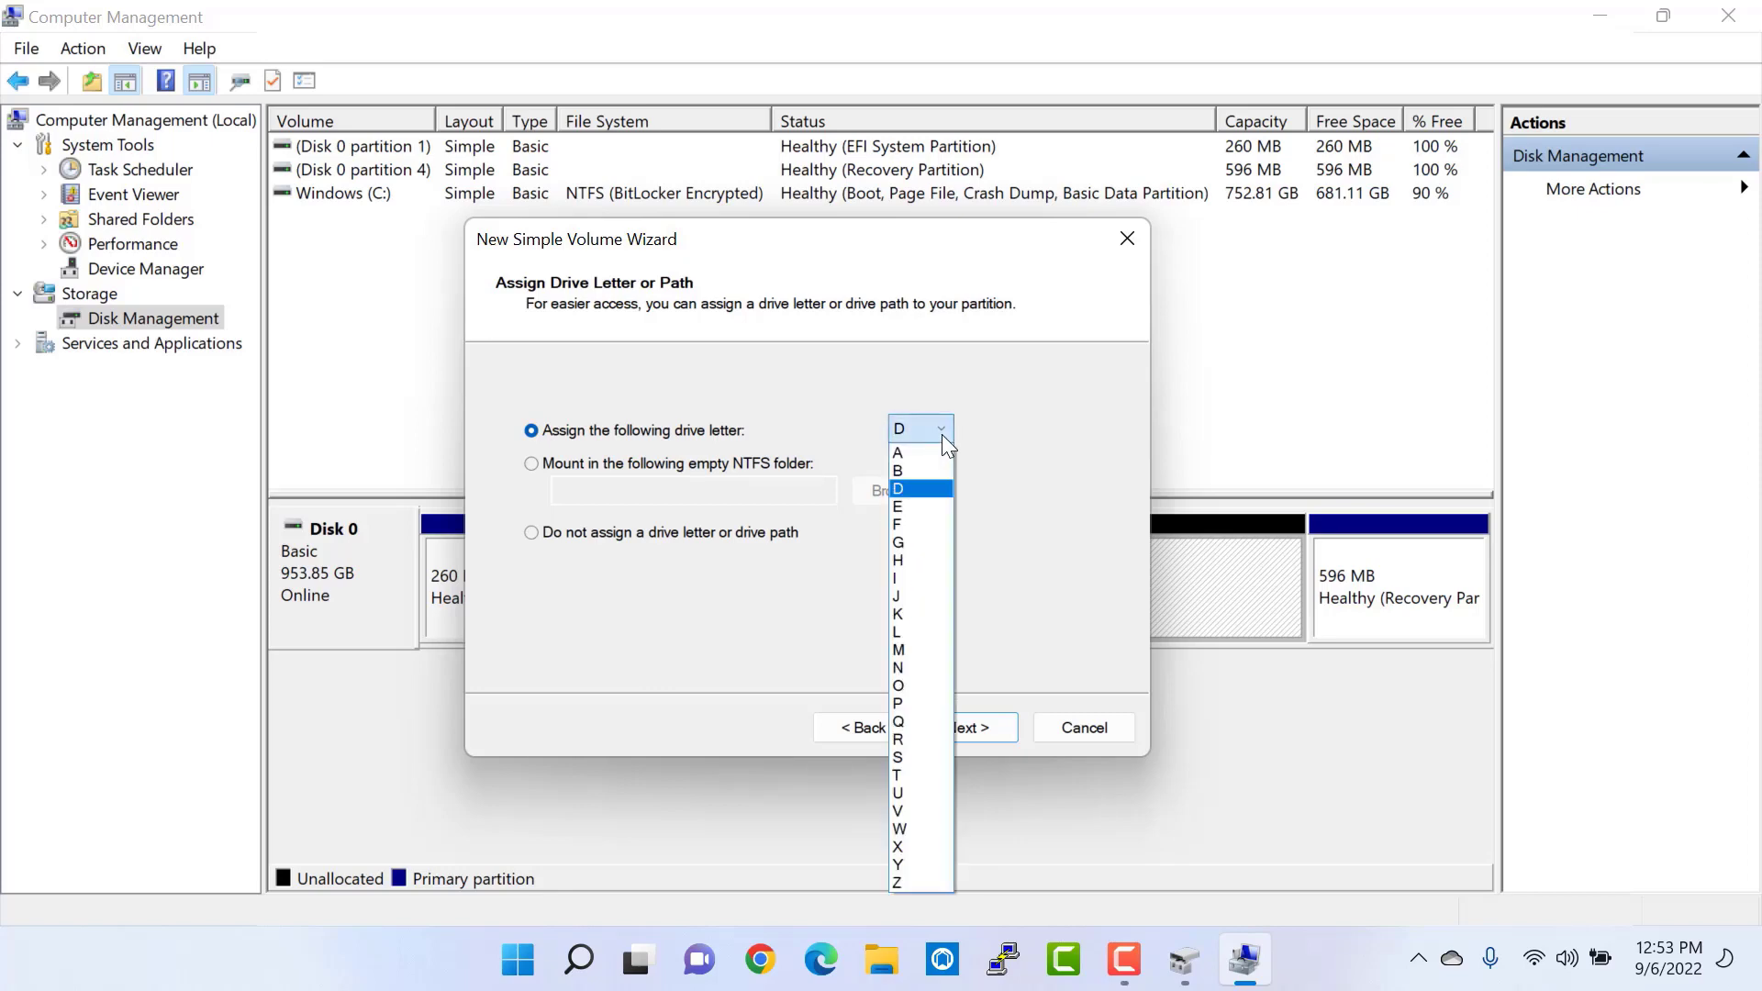
pyautogui.click(942, 433)
pyautogui.moveTo(827, 242); pyautogui.dragTo(1127, 256)
pyautogui.click(673, 581)
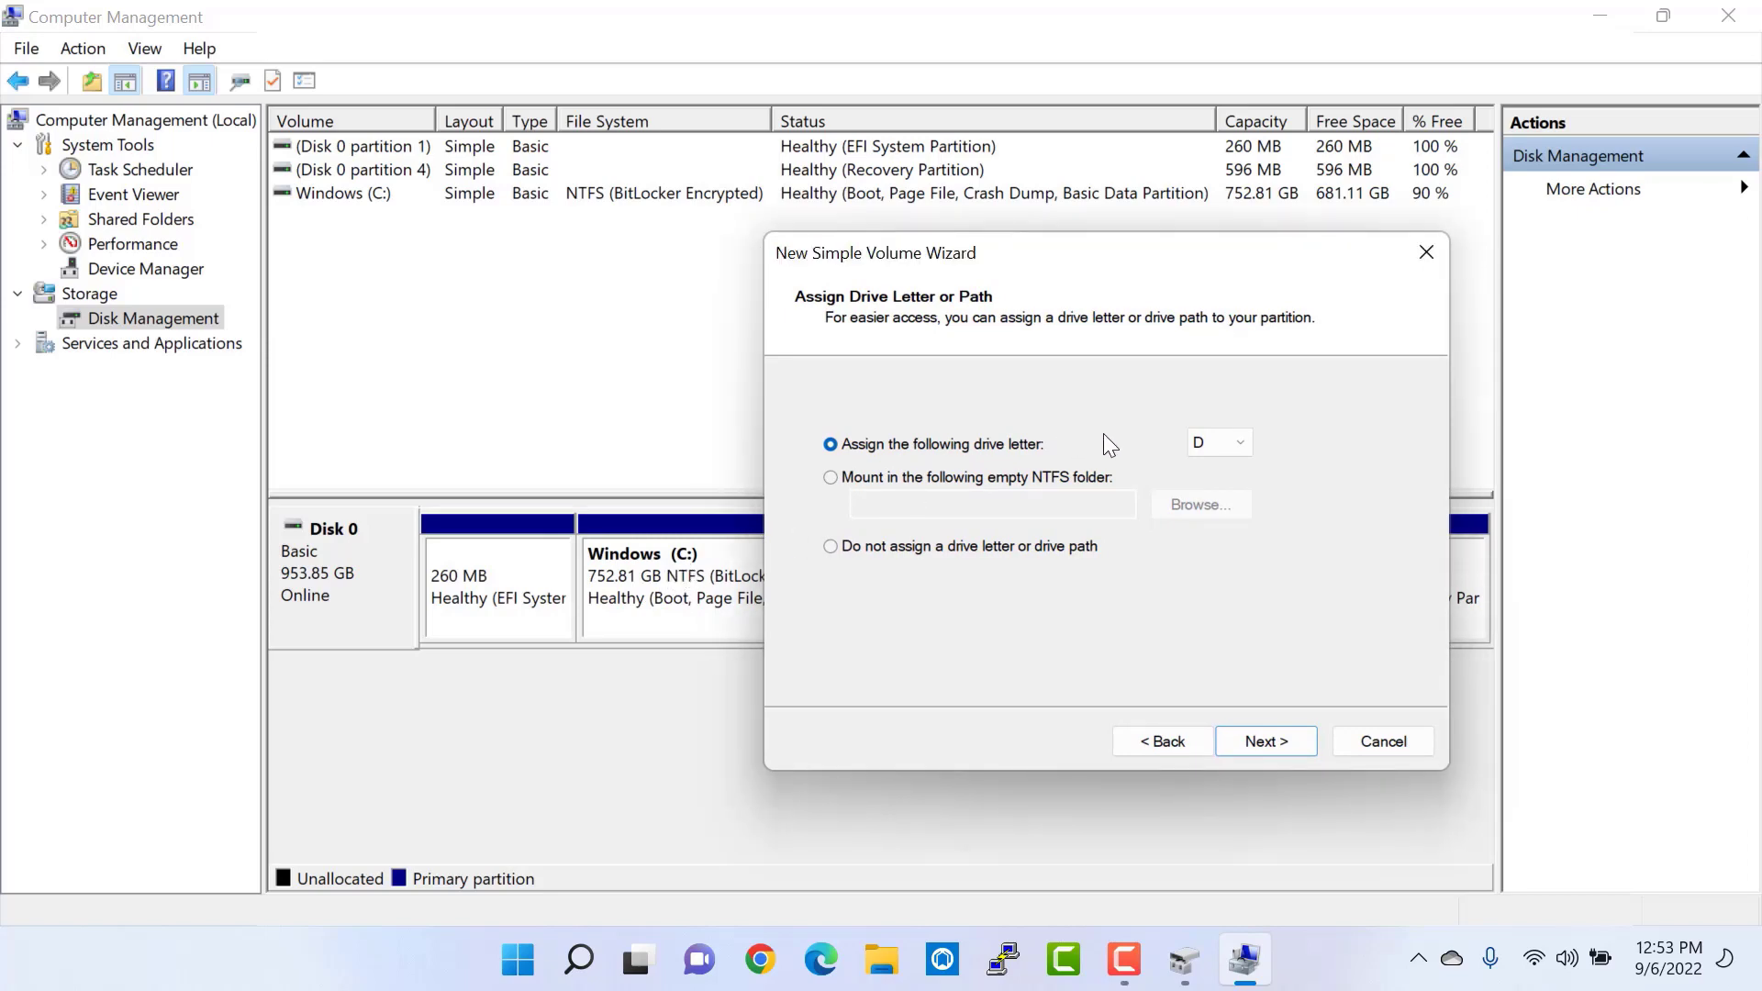
# Assign drive letter E to the new volume and reach the Format Partition step
pyautogui.click(1230, 451)
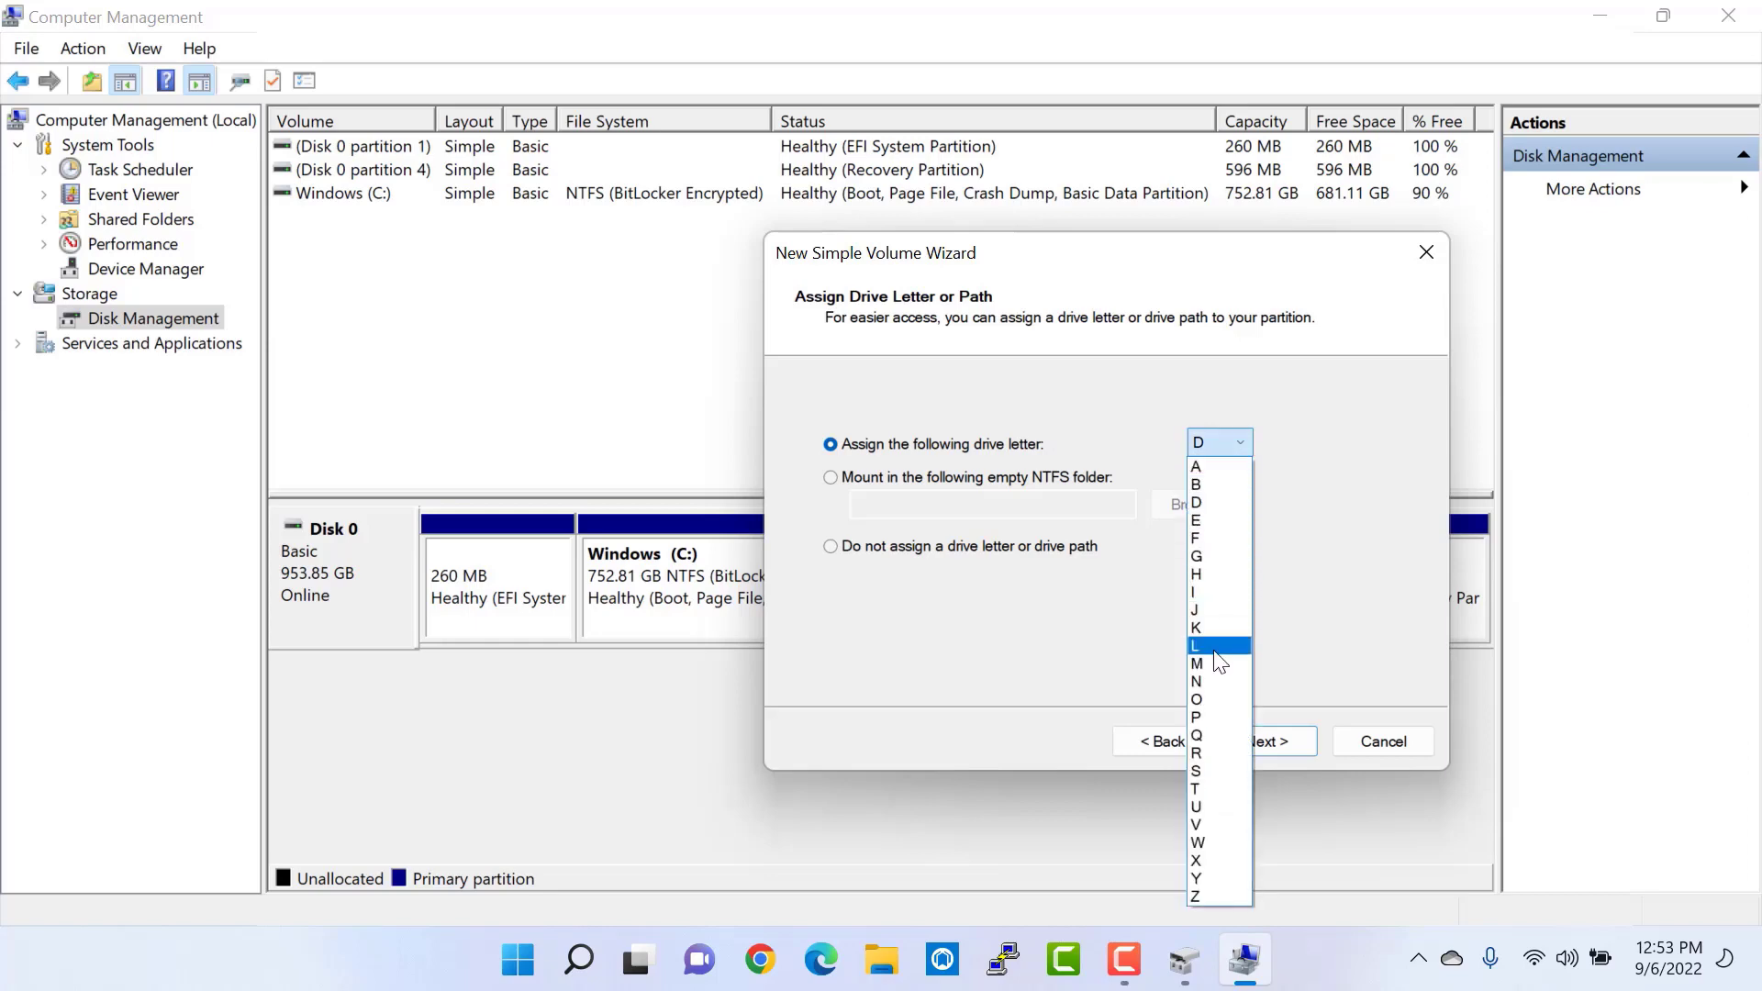
pyautogui.click(671, 588)
pyautogui.click(1238, 446)
pyautogui.click(1219, 520)
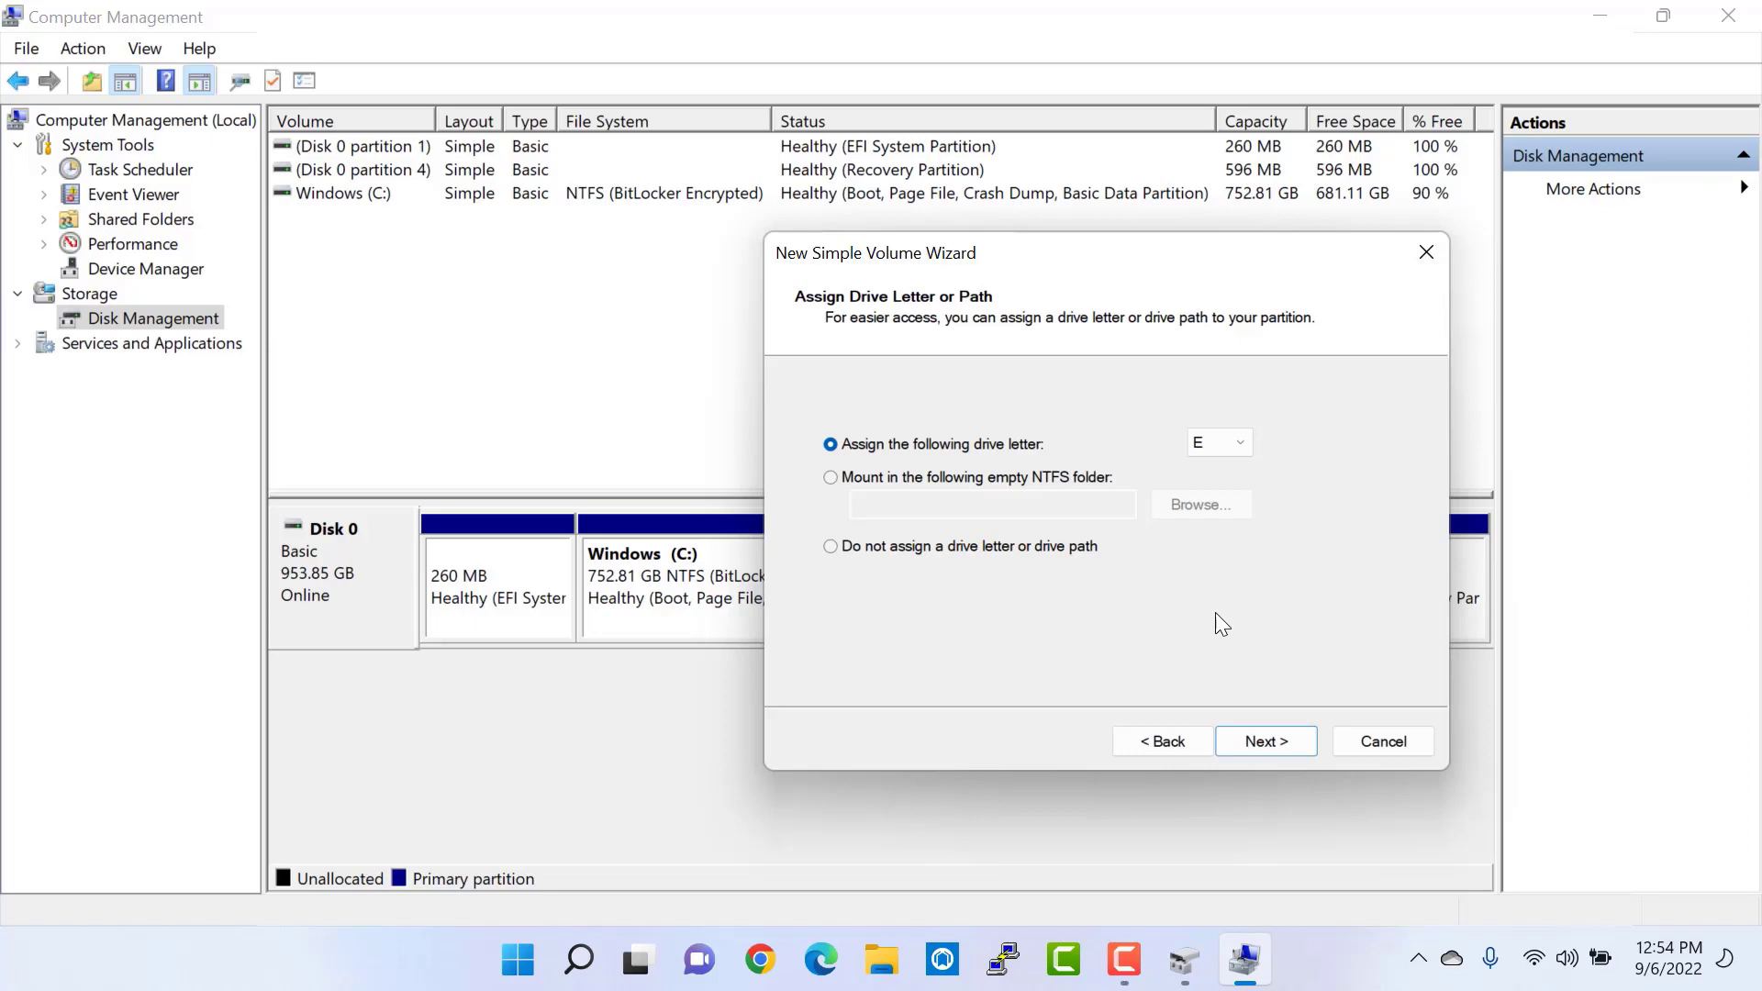
pyautogui.click(1263, 740)
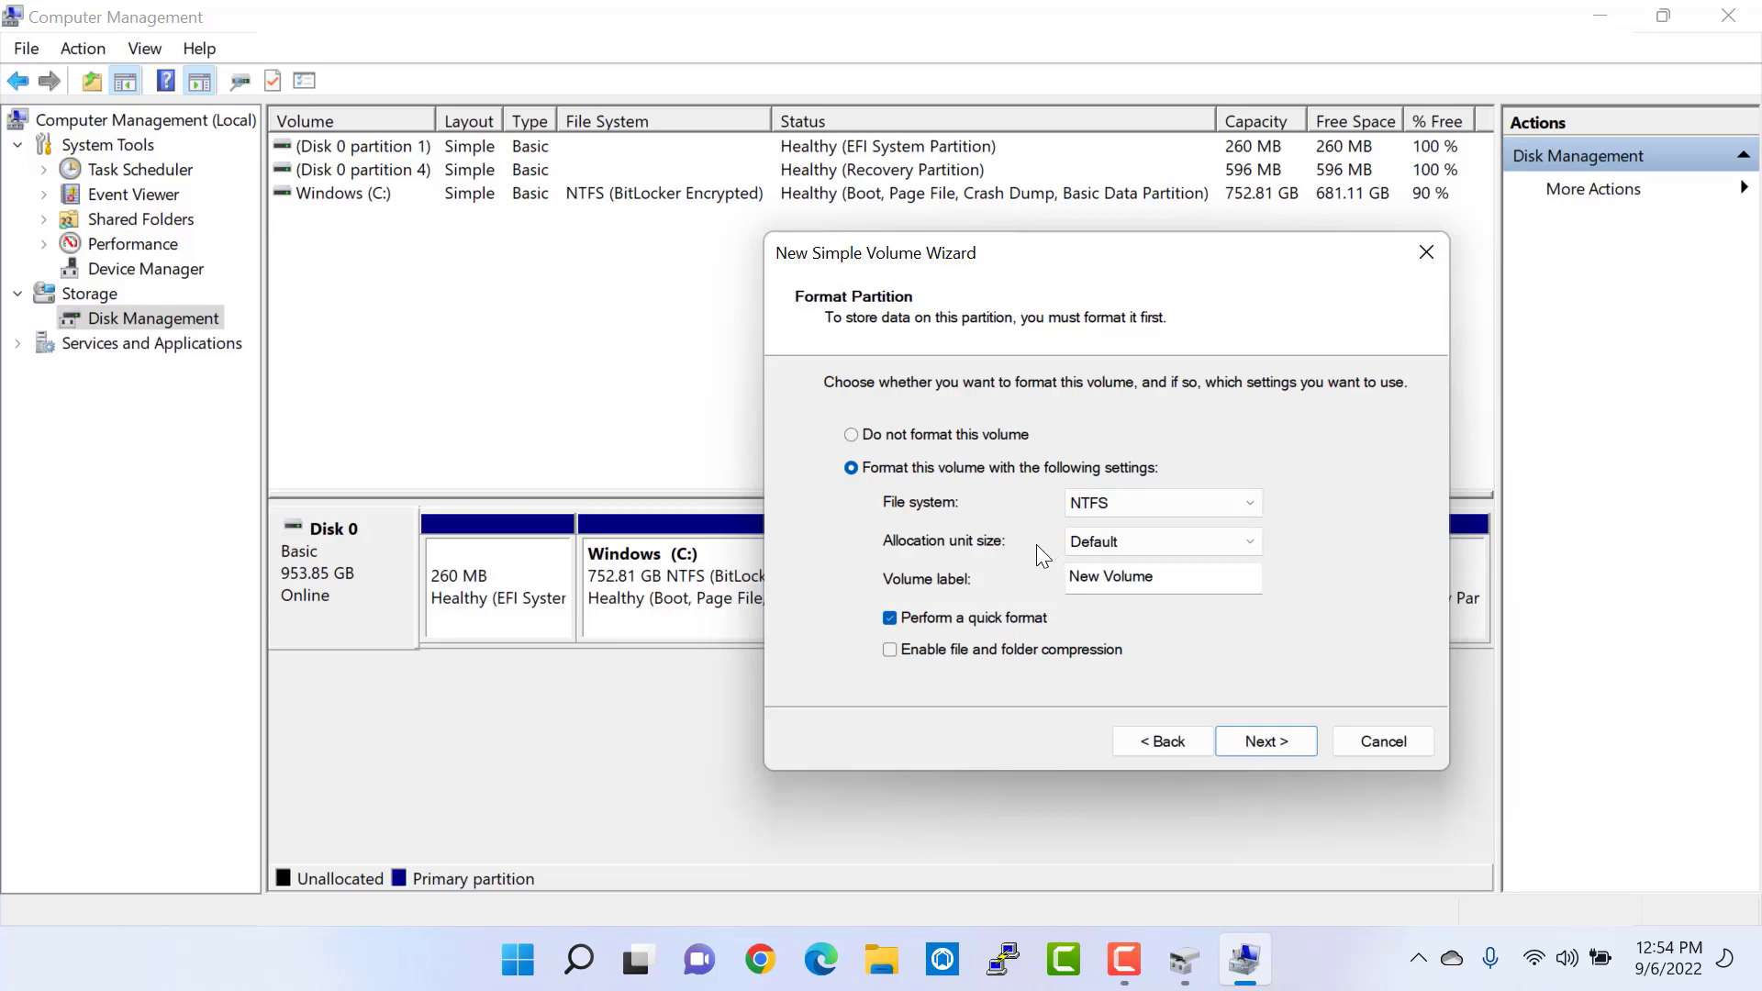
pyautogui.moveTo(1175, 579); pyautogui.dragTo(1043, 565)
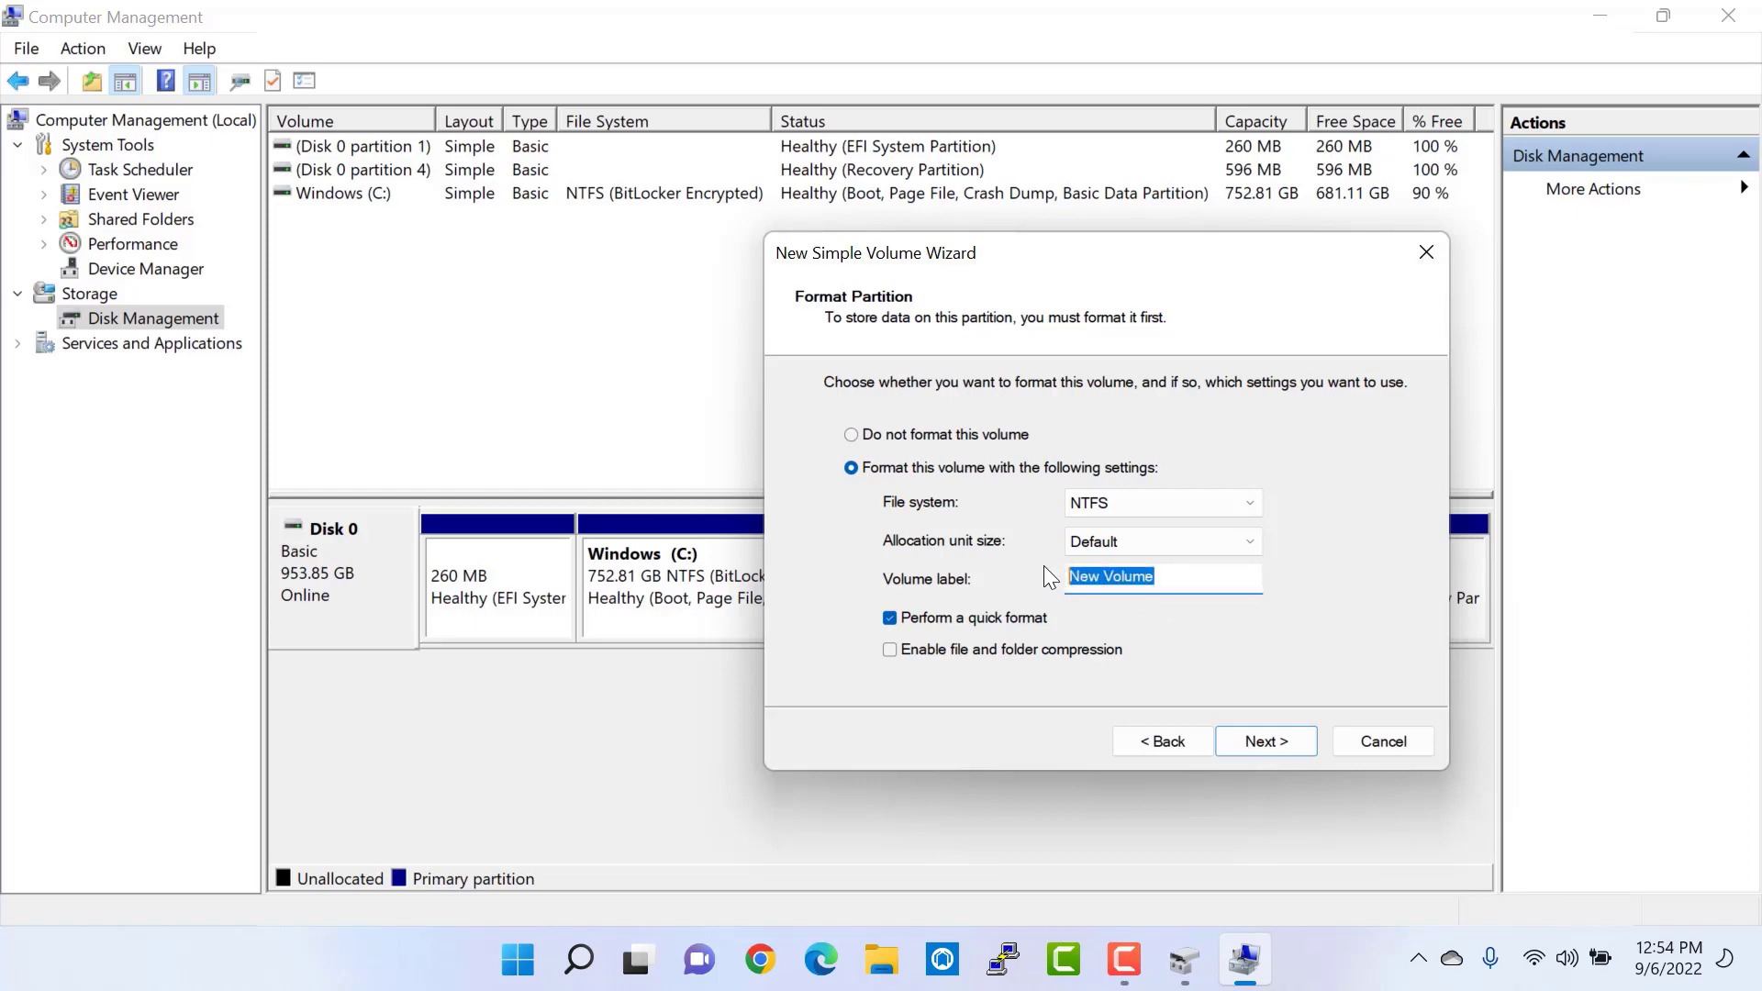
# Label the new NTFS volume 'Personal' and finish creating Personal (E:)
pyautogui.click(1186, 578)
pyautogui.moveTo(1214, 576); pyautogui.dragTo(1054, 578)
pyautogui.write('Personal')
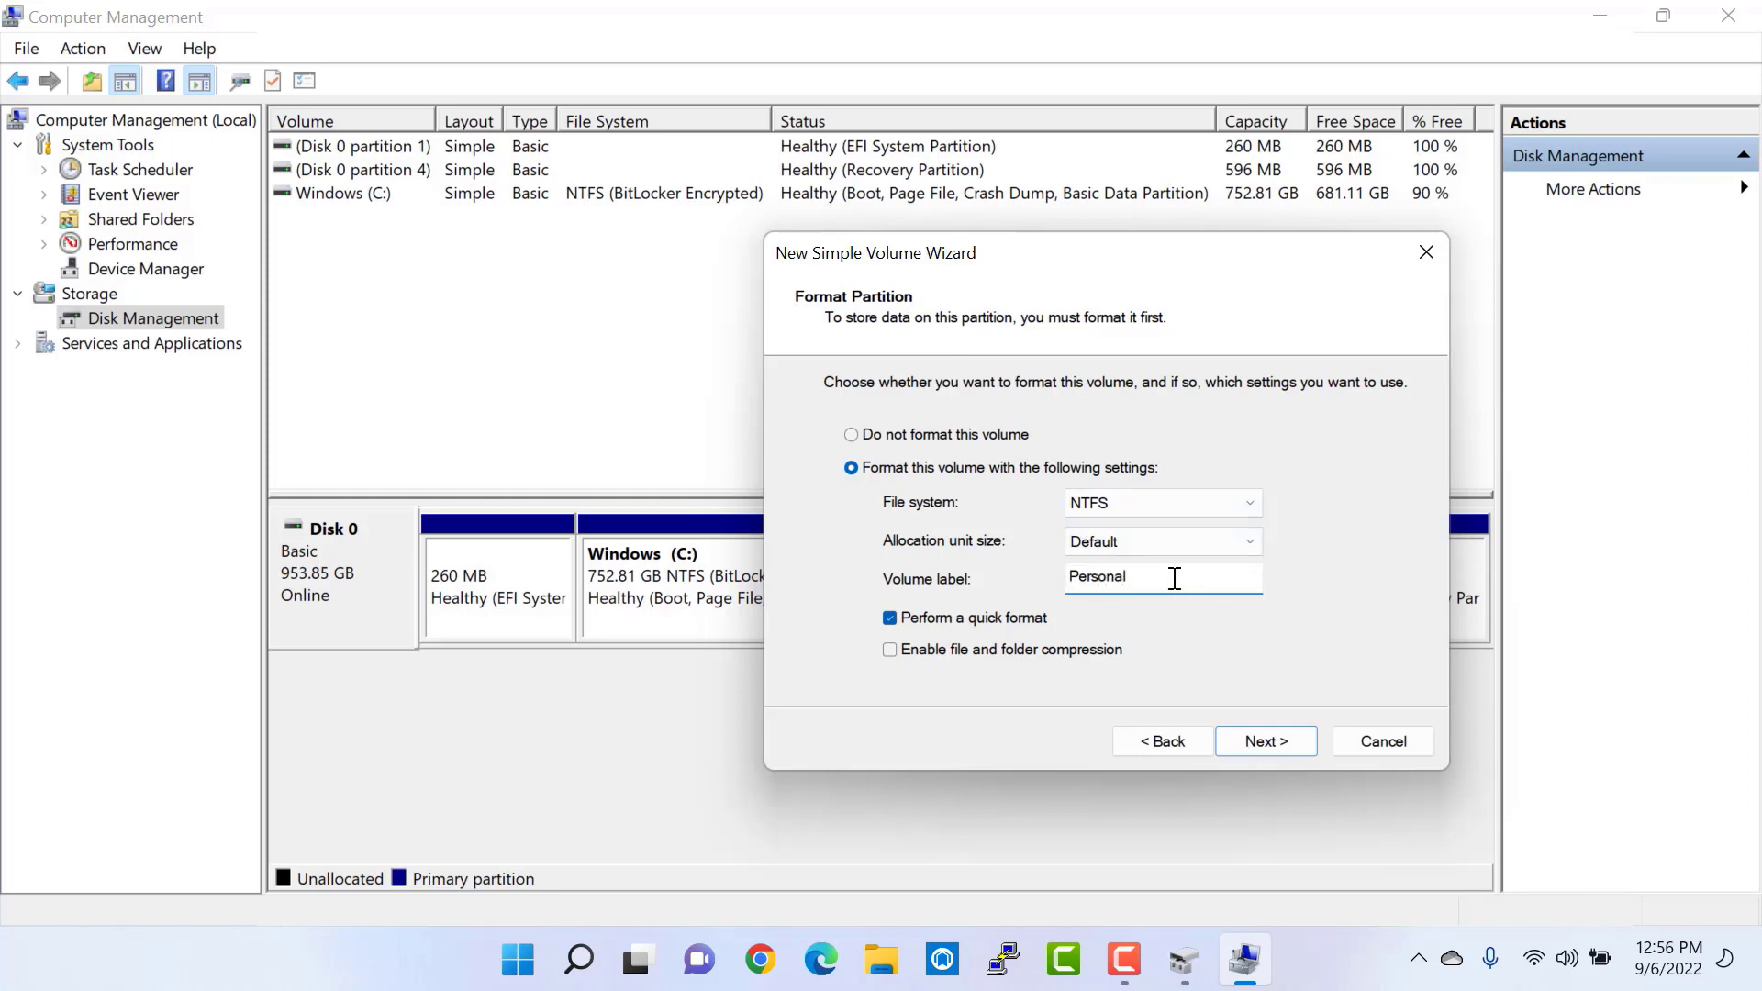
pyautogui.moveTo(1172, 578); pyautogui.dragTo(1022, 578)
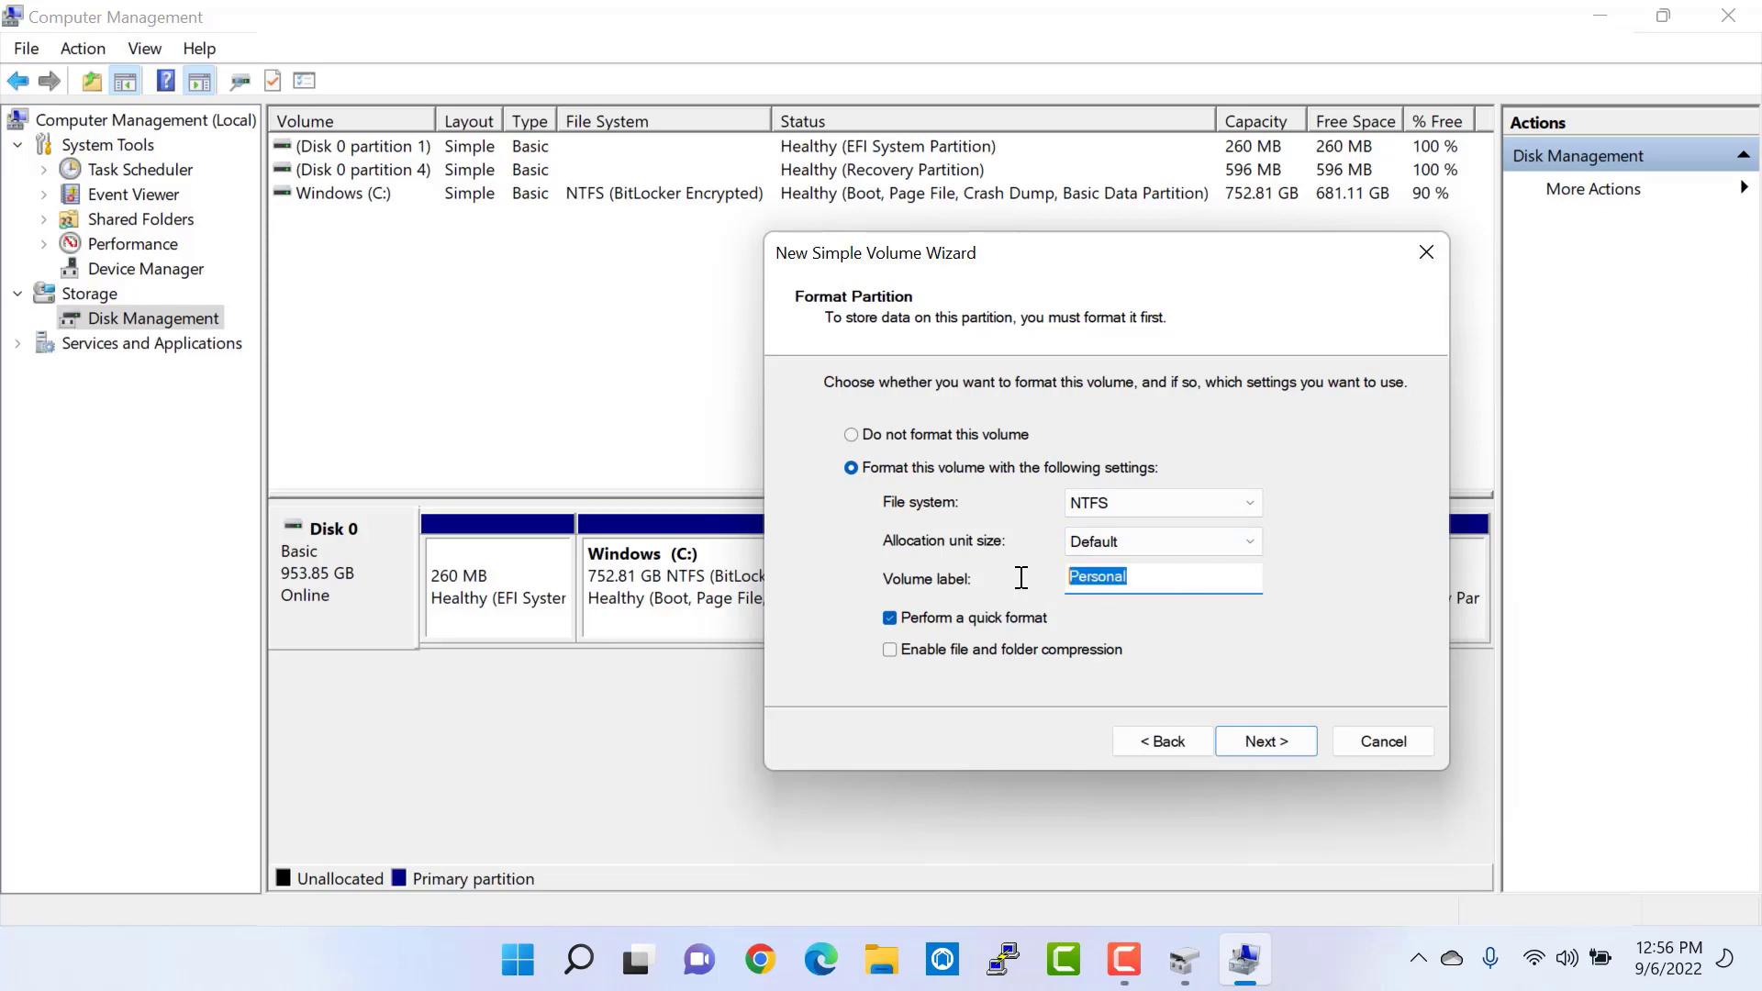
pyautogui.click(1249, 743)
pyautogui.click(1249, 742)
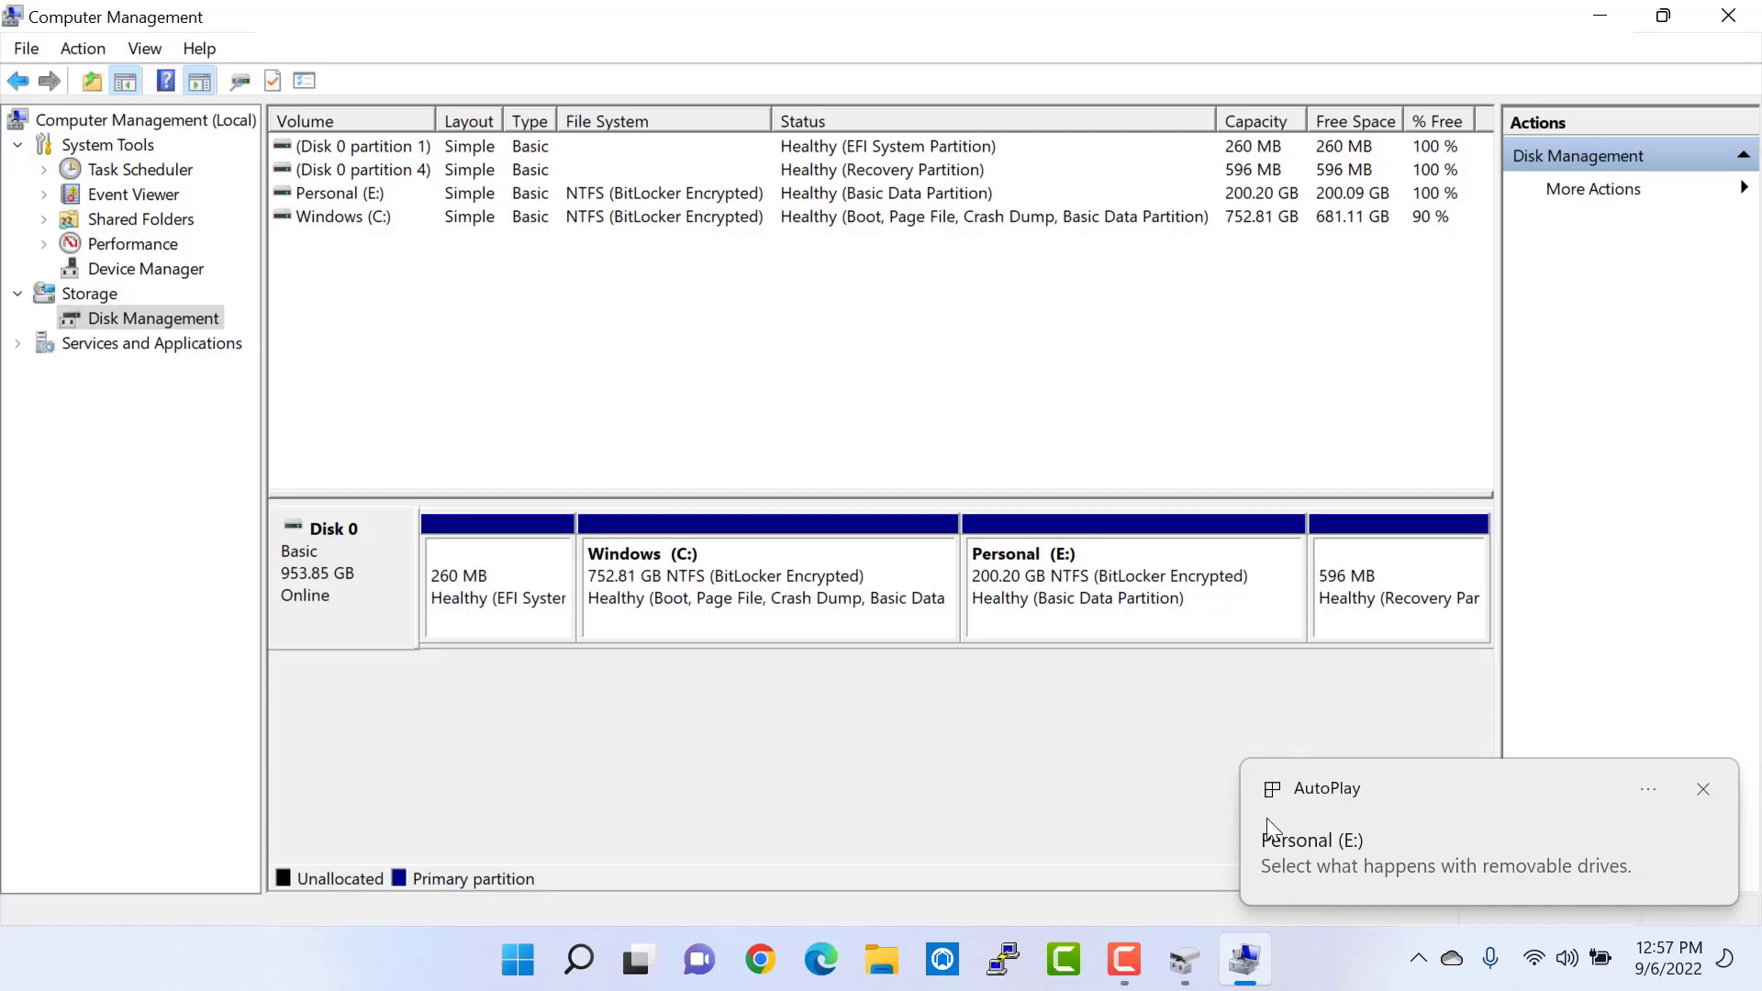
# Dismiss the AutoPlay notice for Personal (E:) and minimize Computer Management
pyautogui.click(1269, 824)
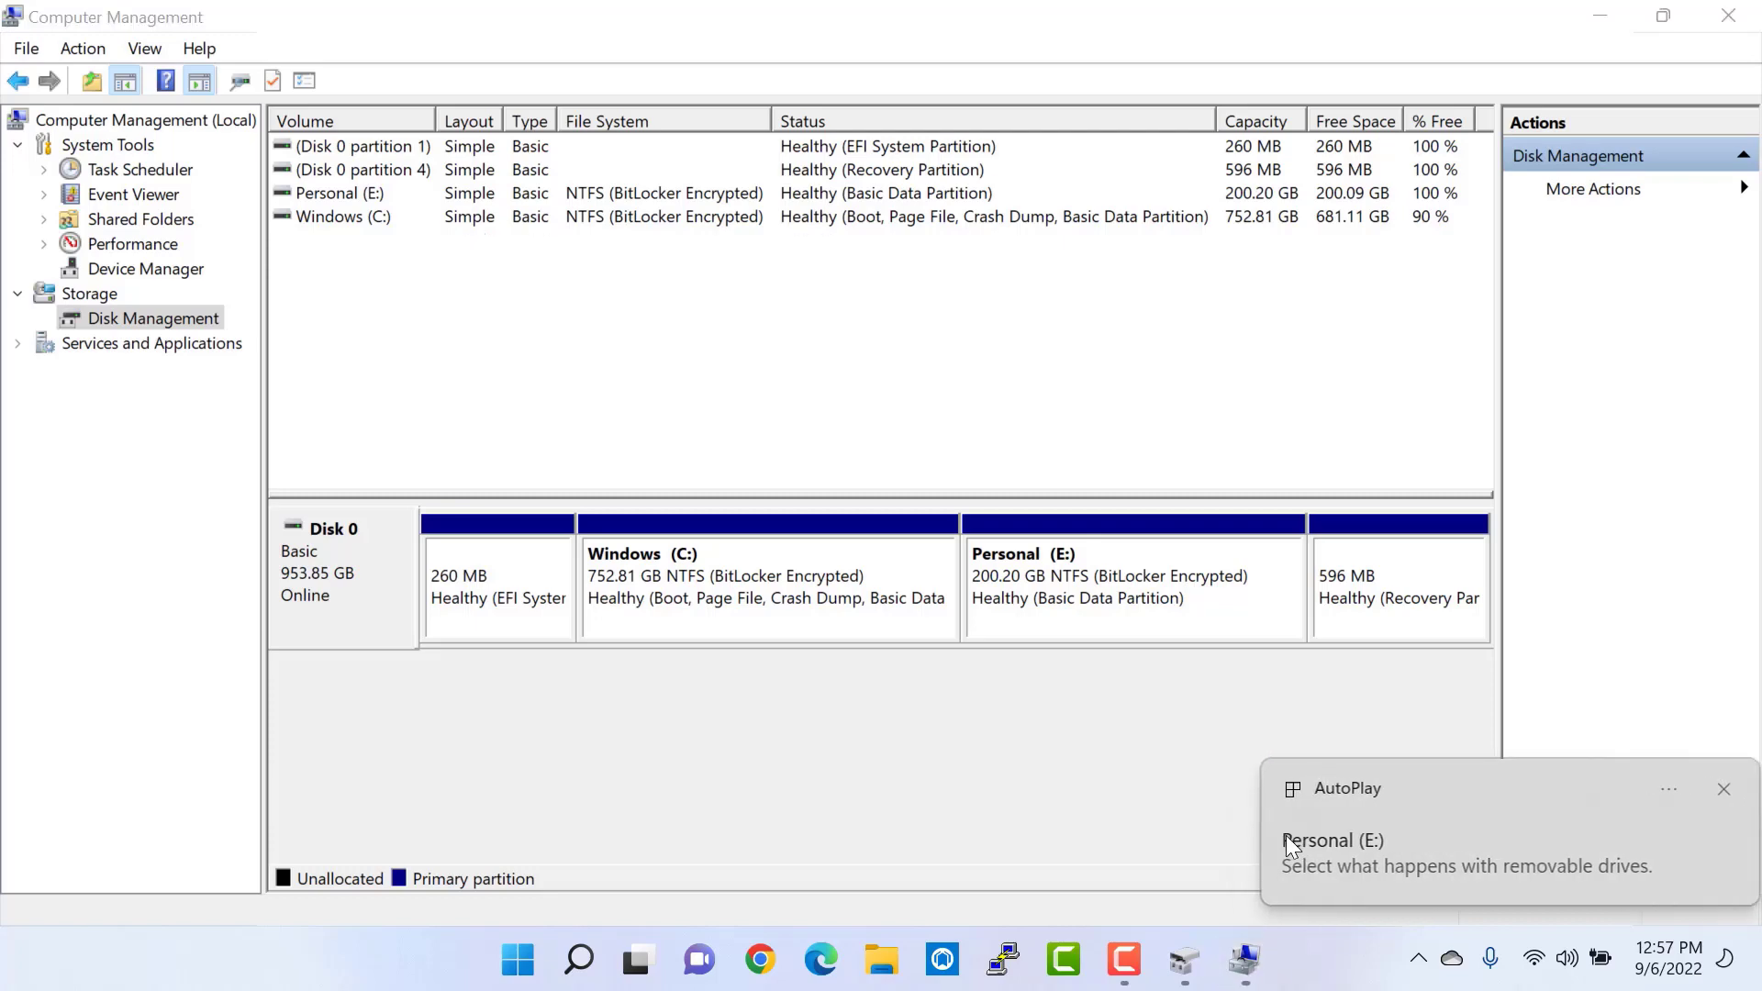
pyautogui.moveTo(1411, 842)
pyautogui.mouseDown()
pyautogui.moveTo(1430, 843)
pyautogui.moveTo(1389, 846)
pyautogui.mouseUp()
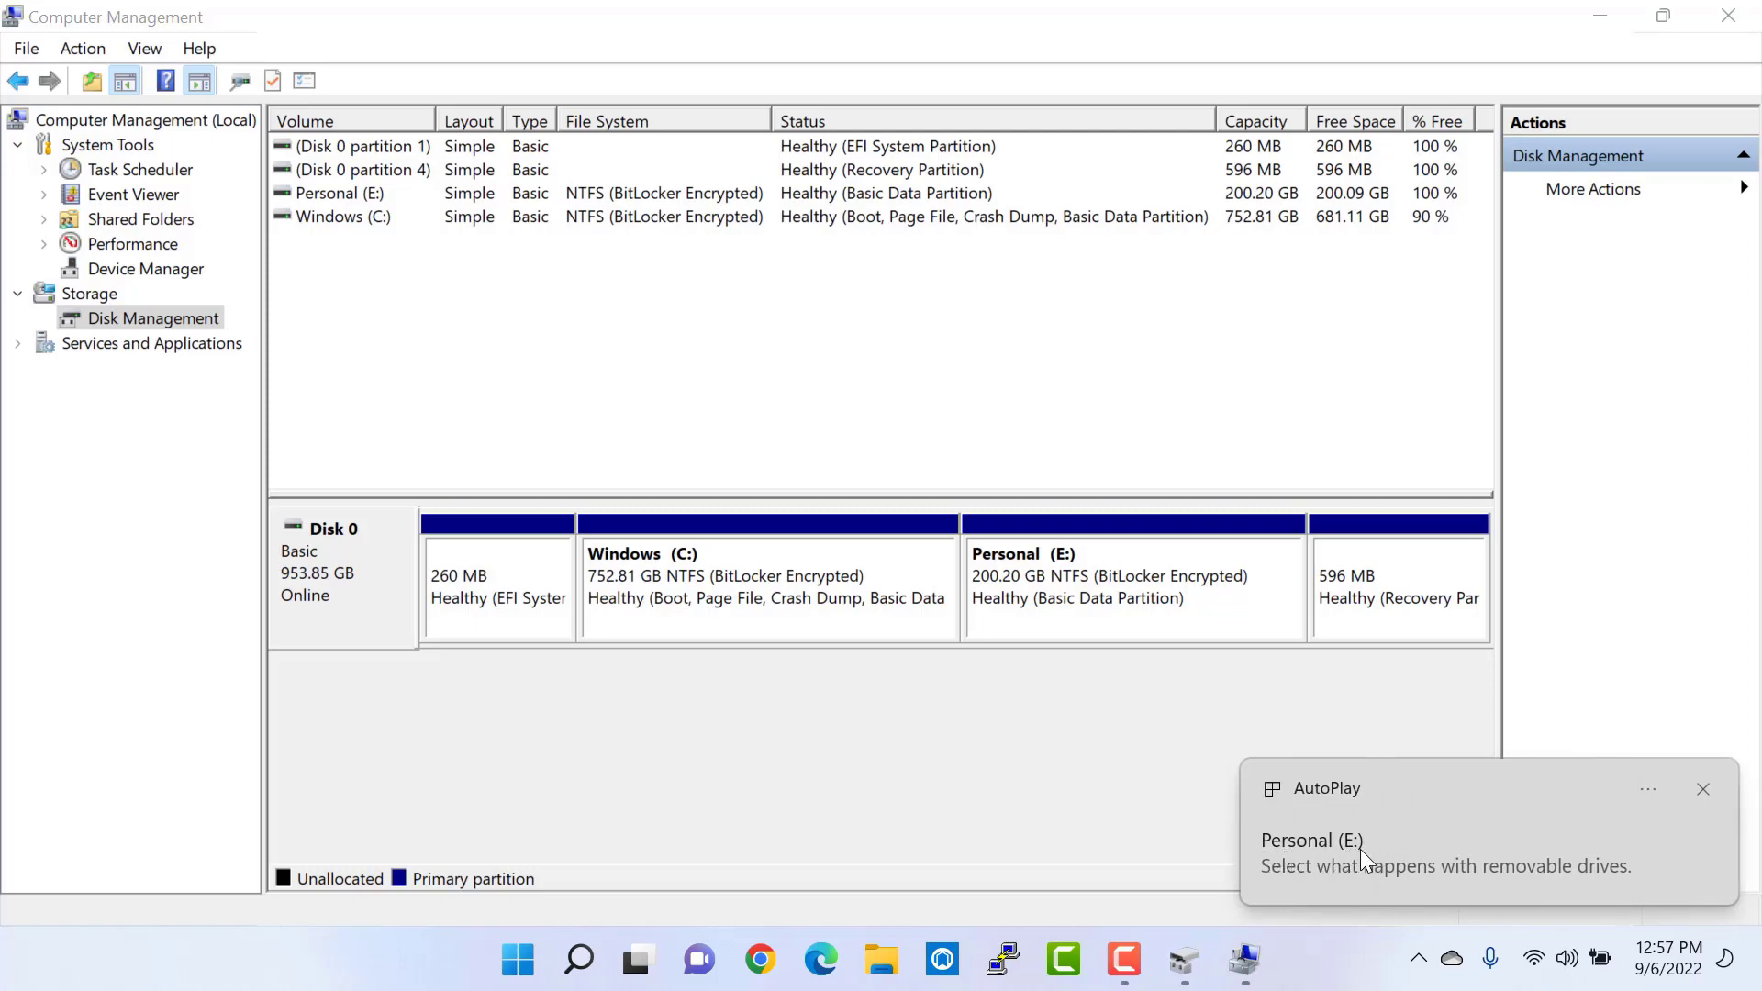
pyautogui.click(1052, 736)
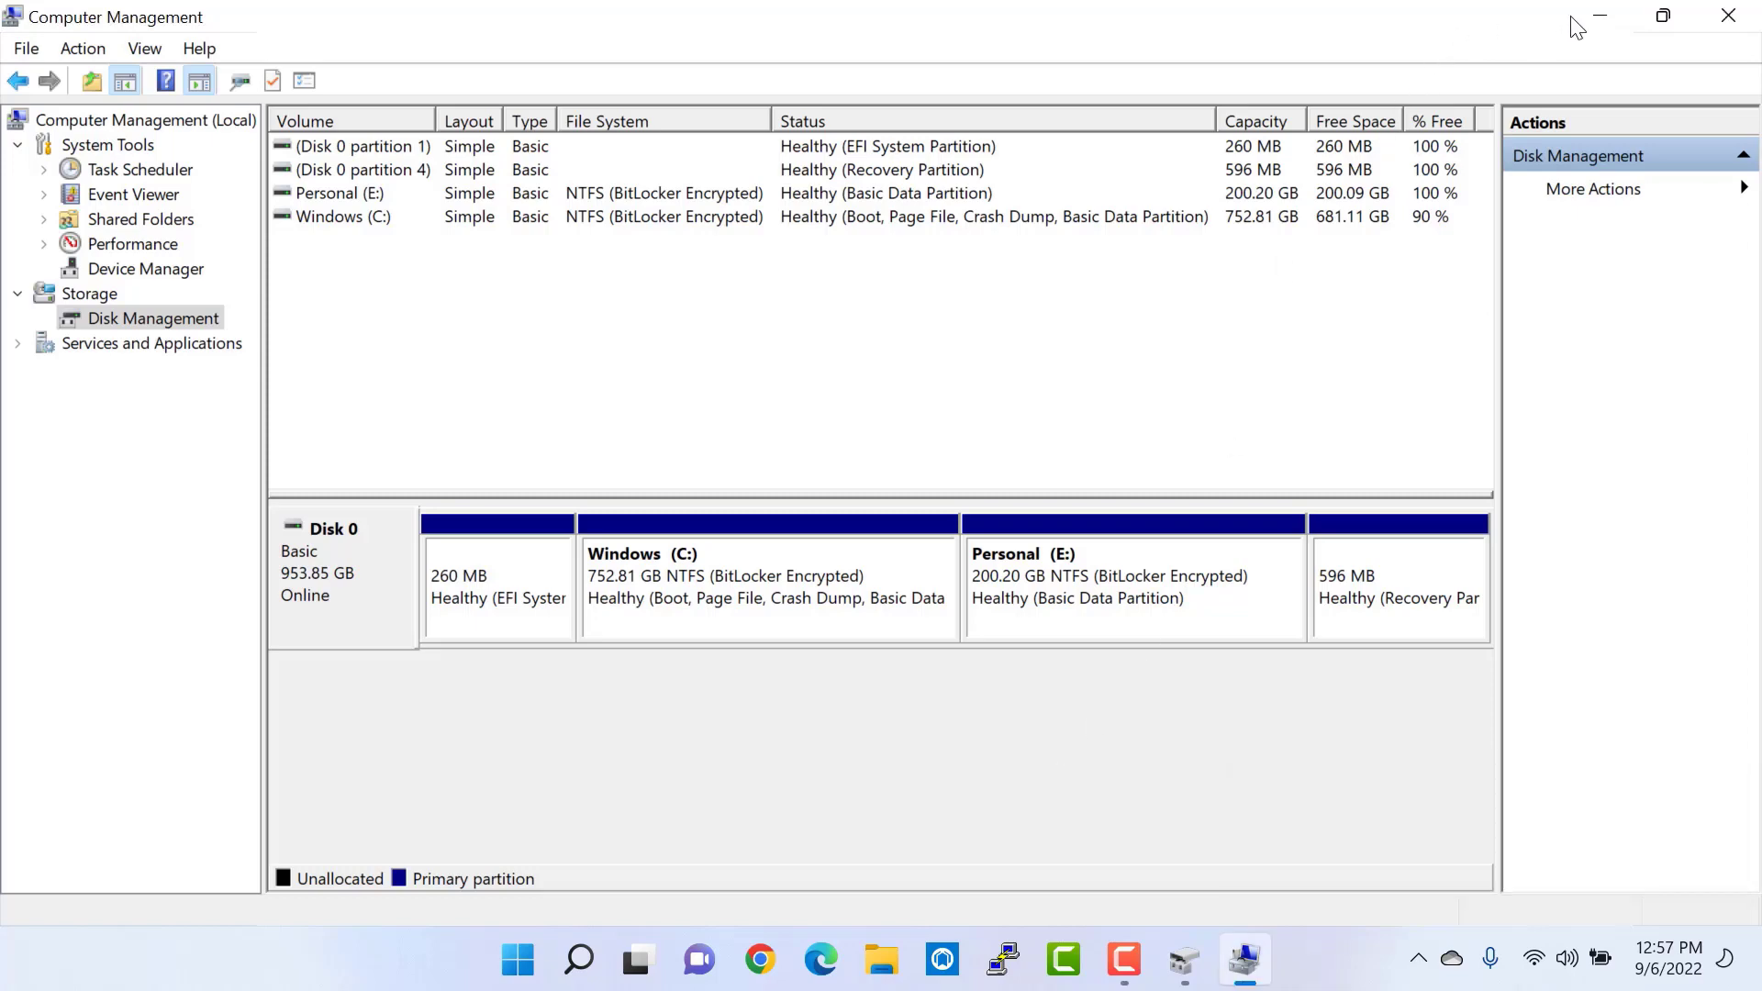
pyautogui.click(1600, 16)
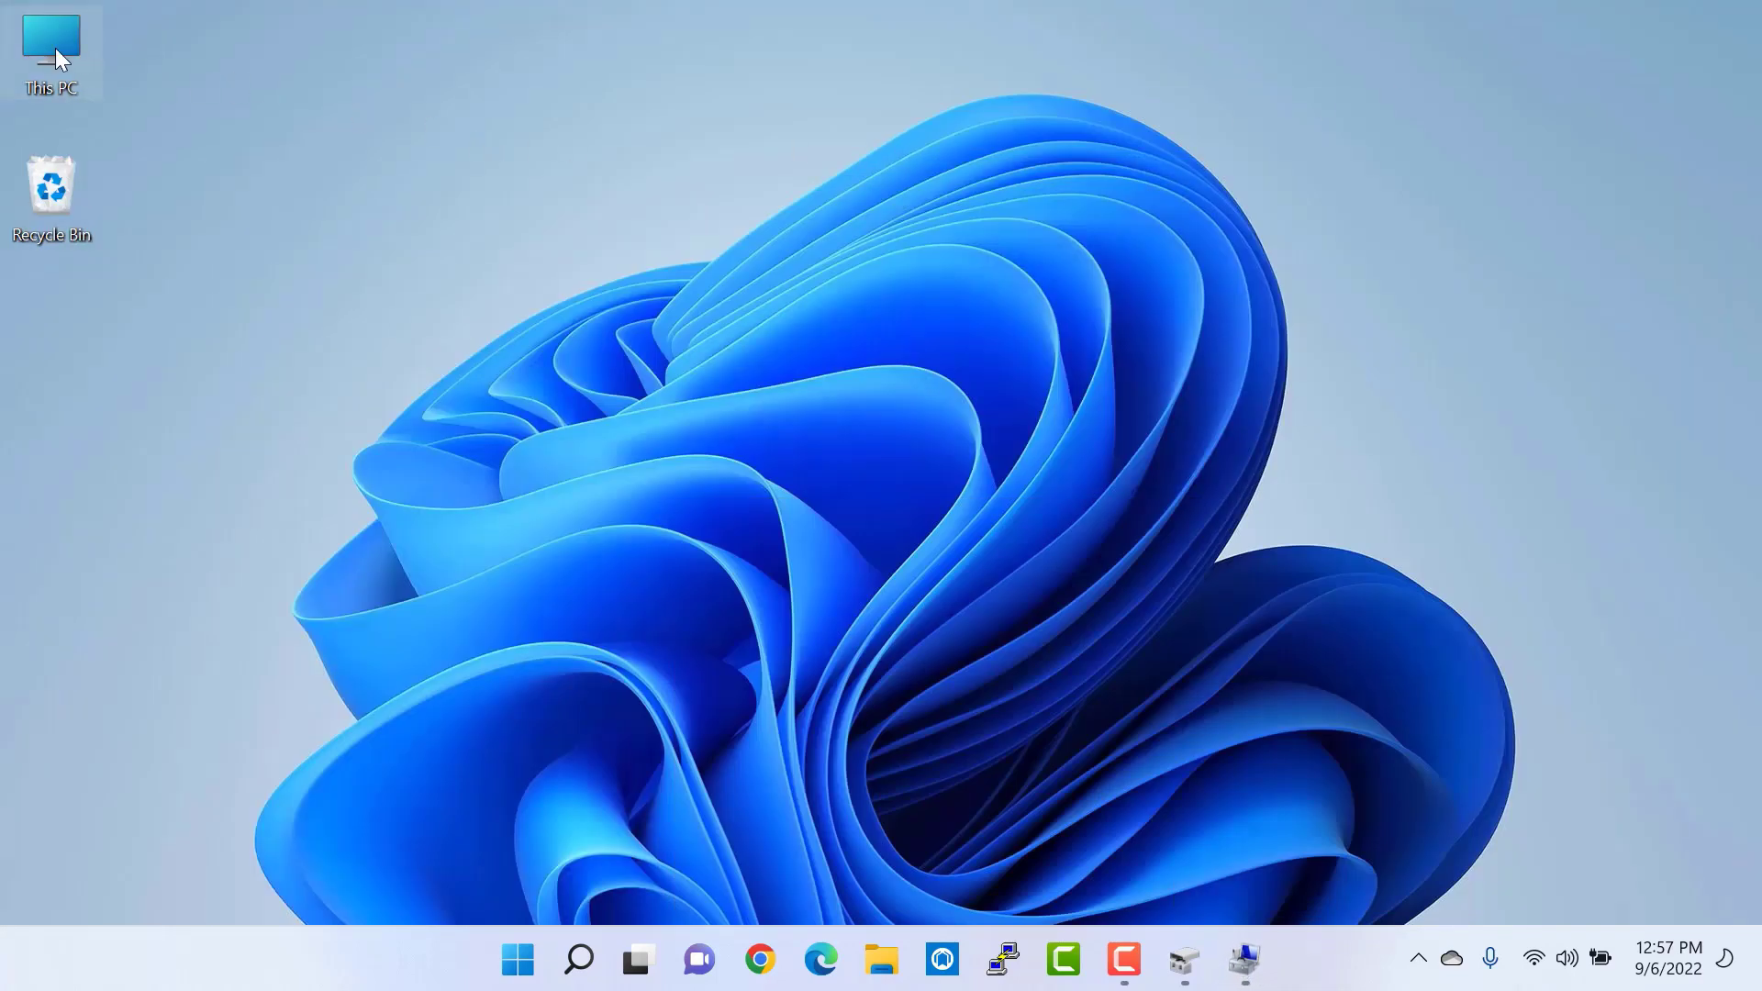
# Verify in This PC that Windows (C:) shows 752 GB and Personal (E:) 200 GB, then minimize
pyautogui.doubleClick(55, 48)
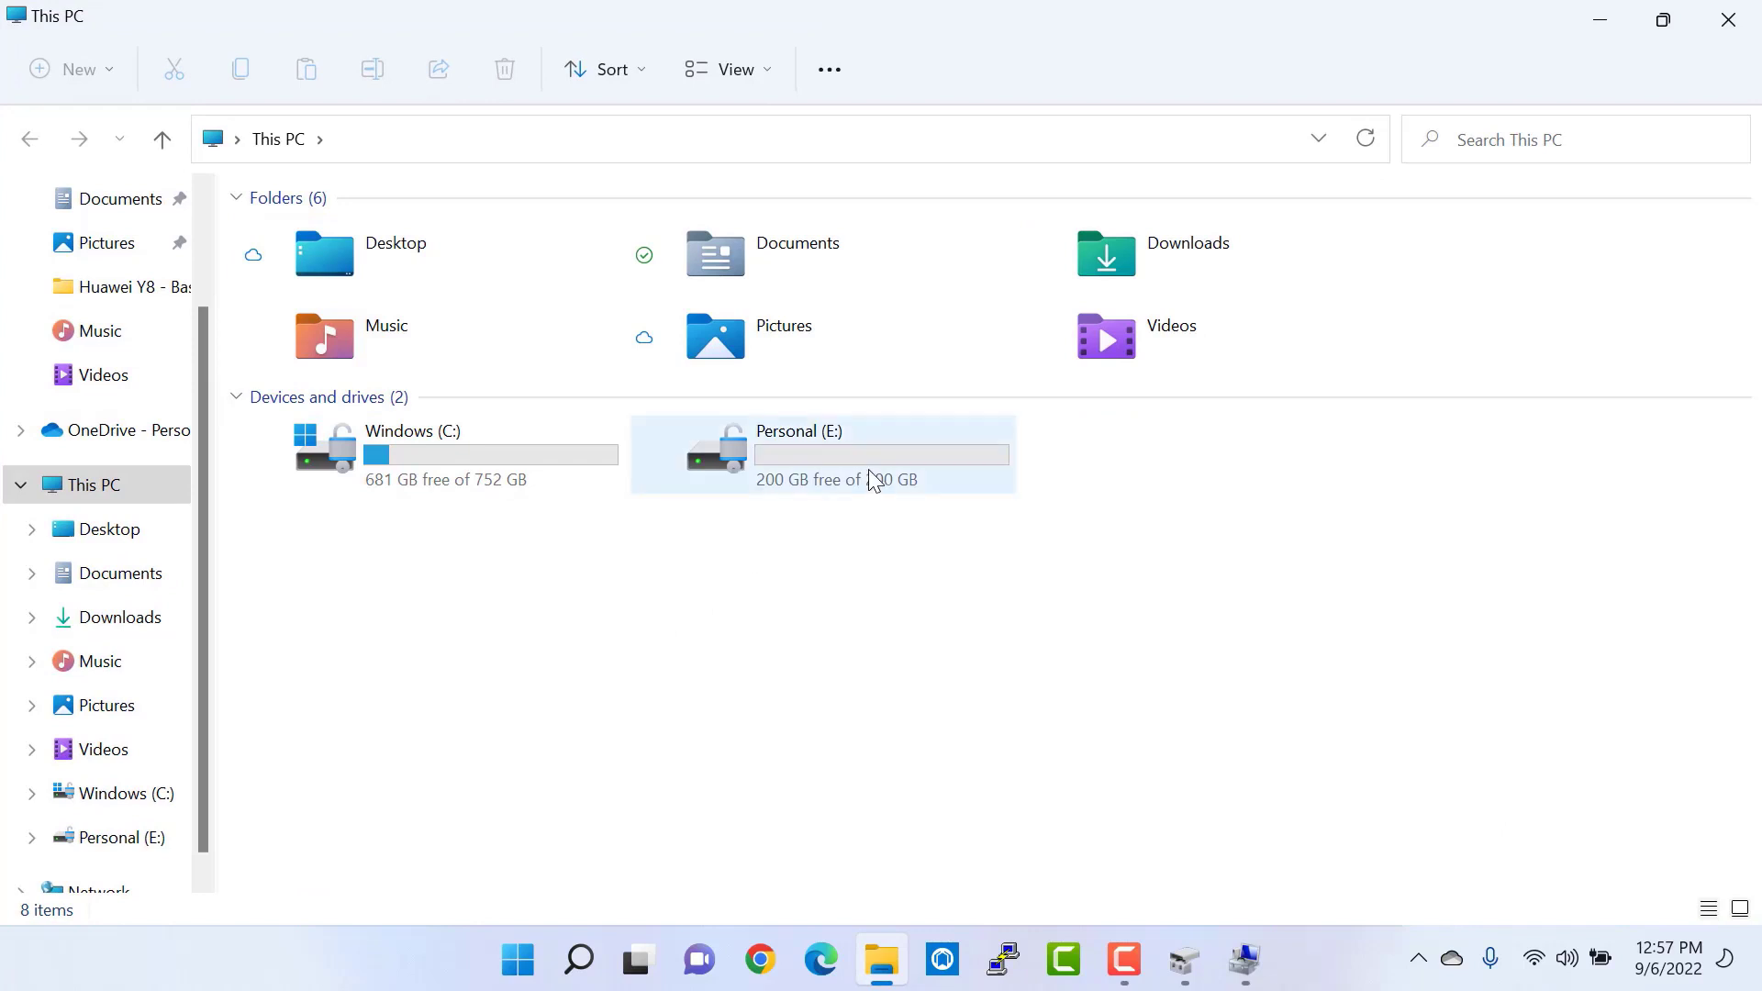
pyautogui.click(842, 470)
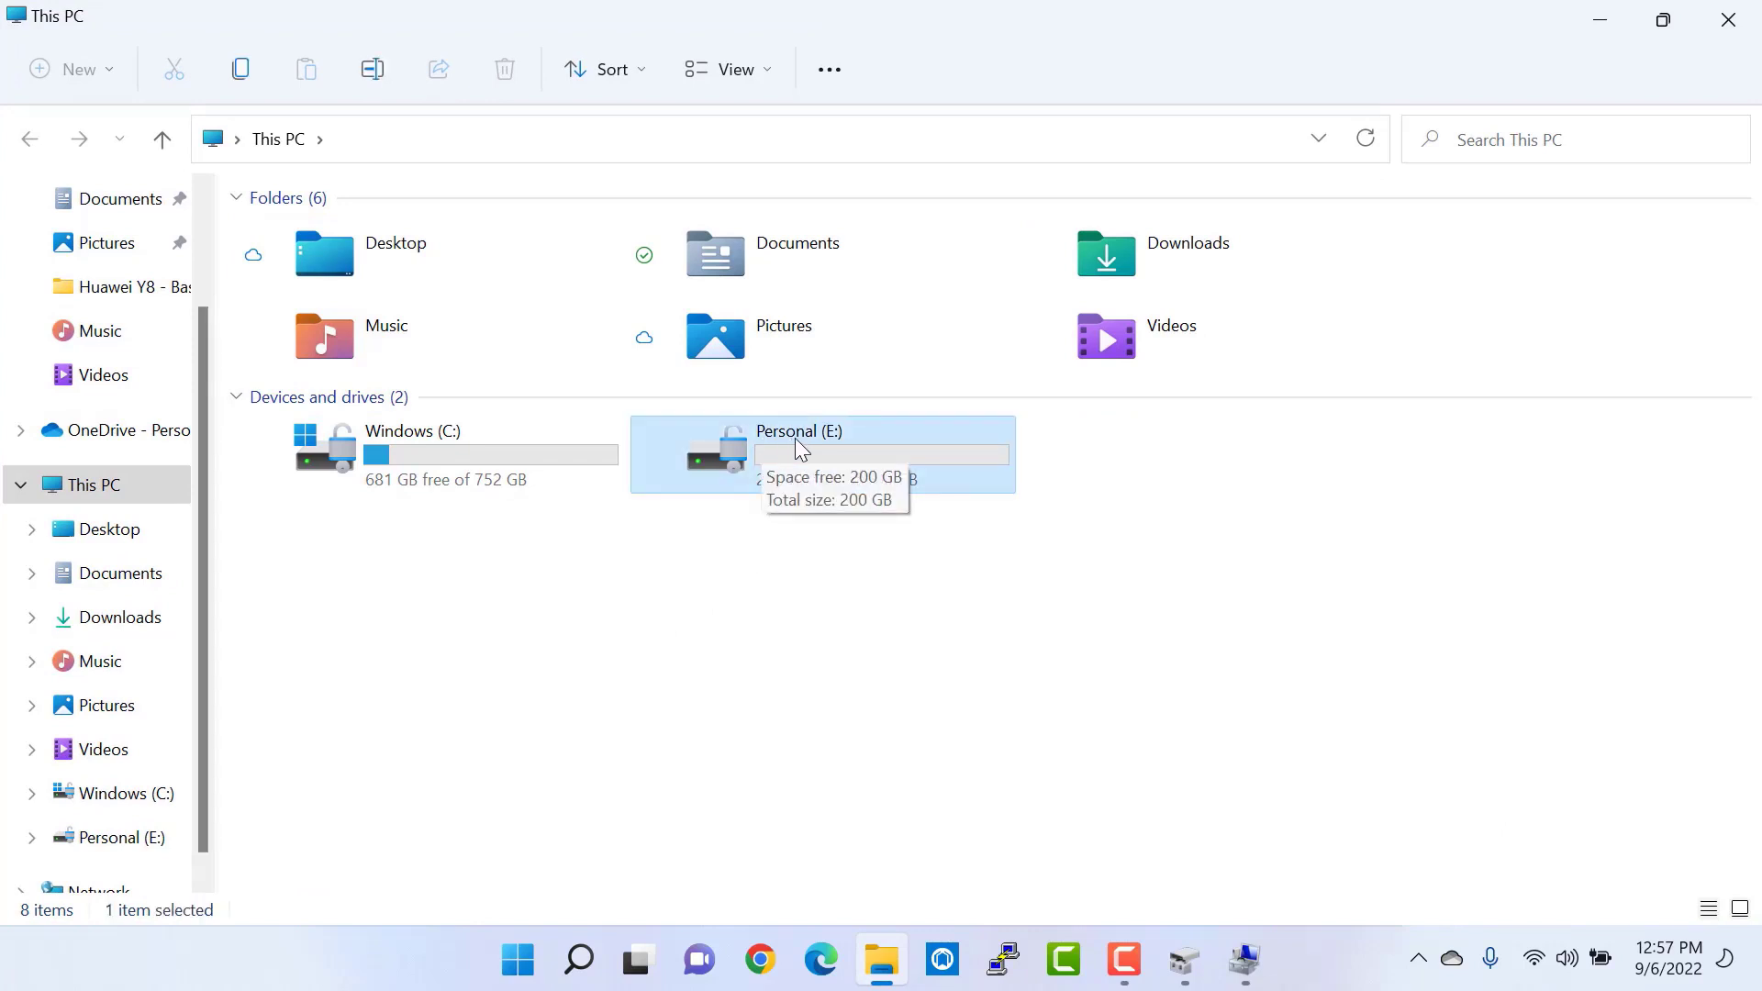
pyautogui.click(555, 491)
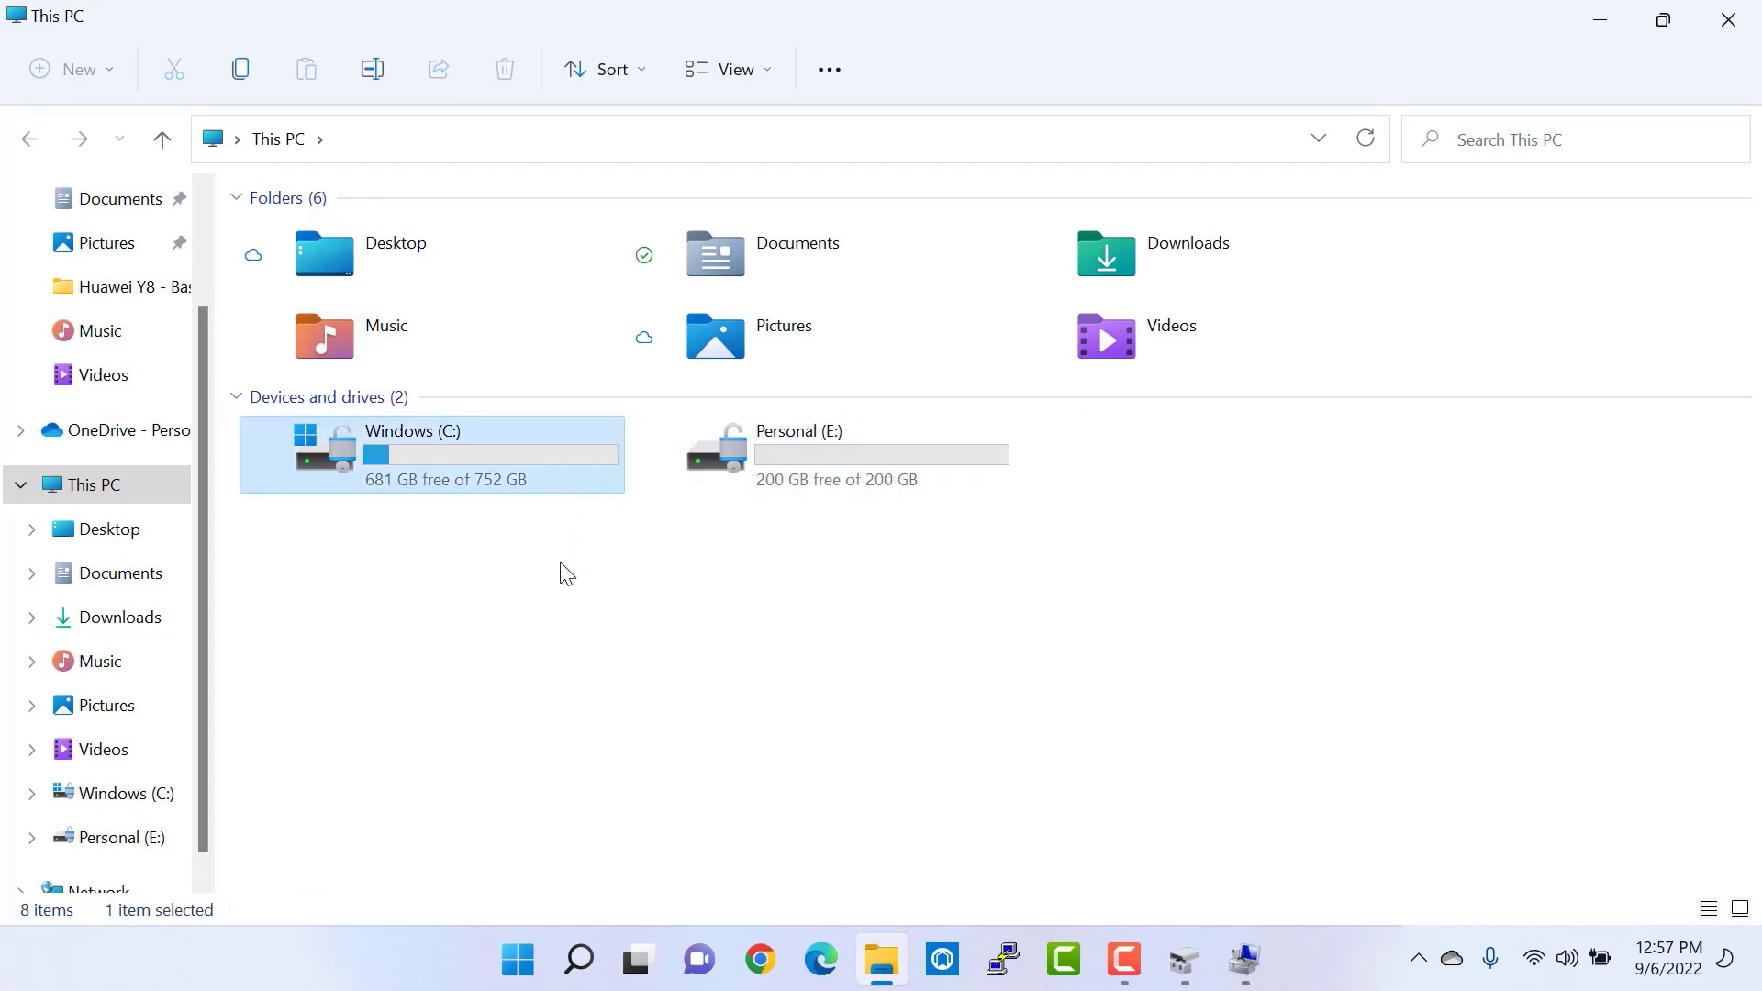
pyautogui.click(567, 573)
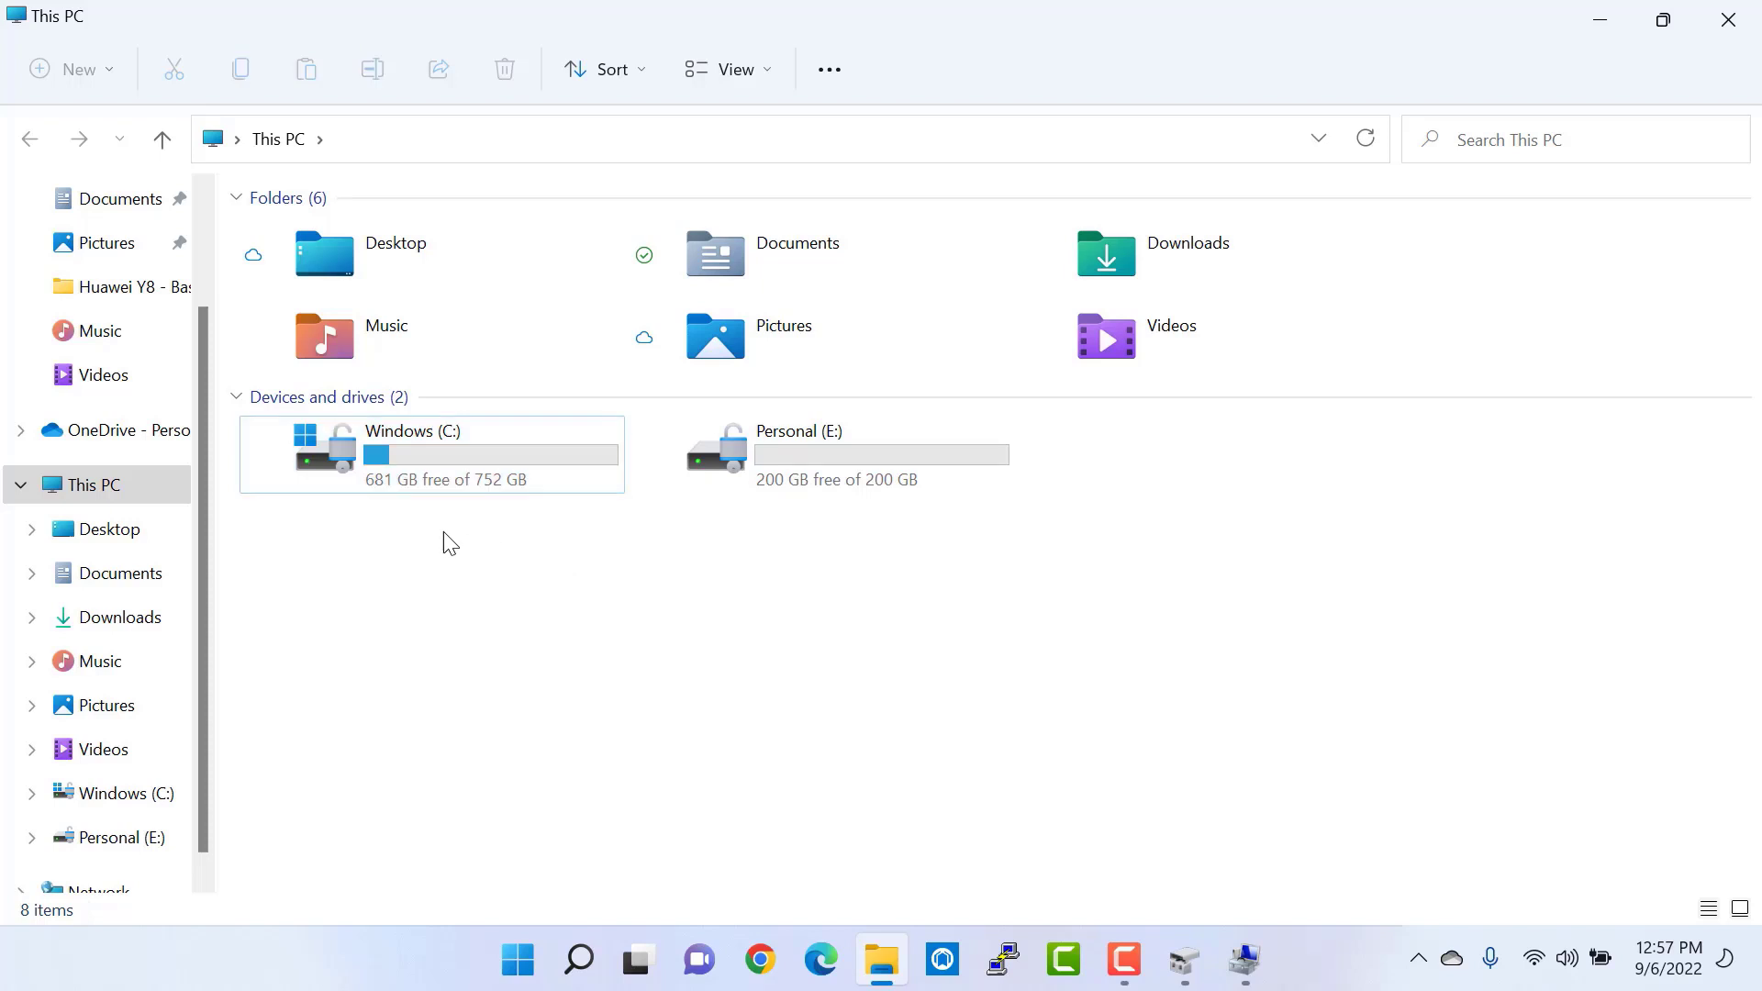
pyautogui.click(406, 488)
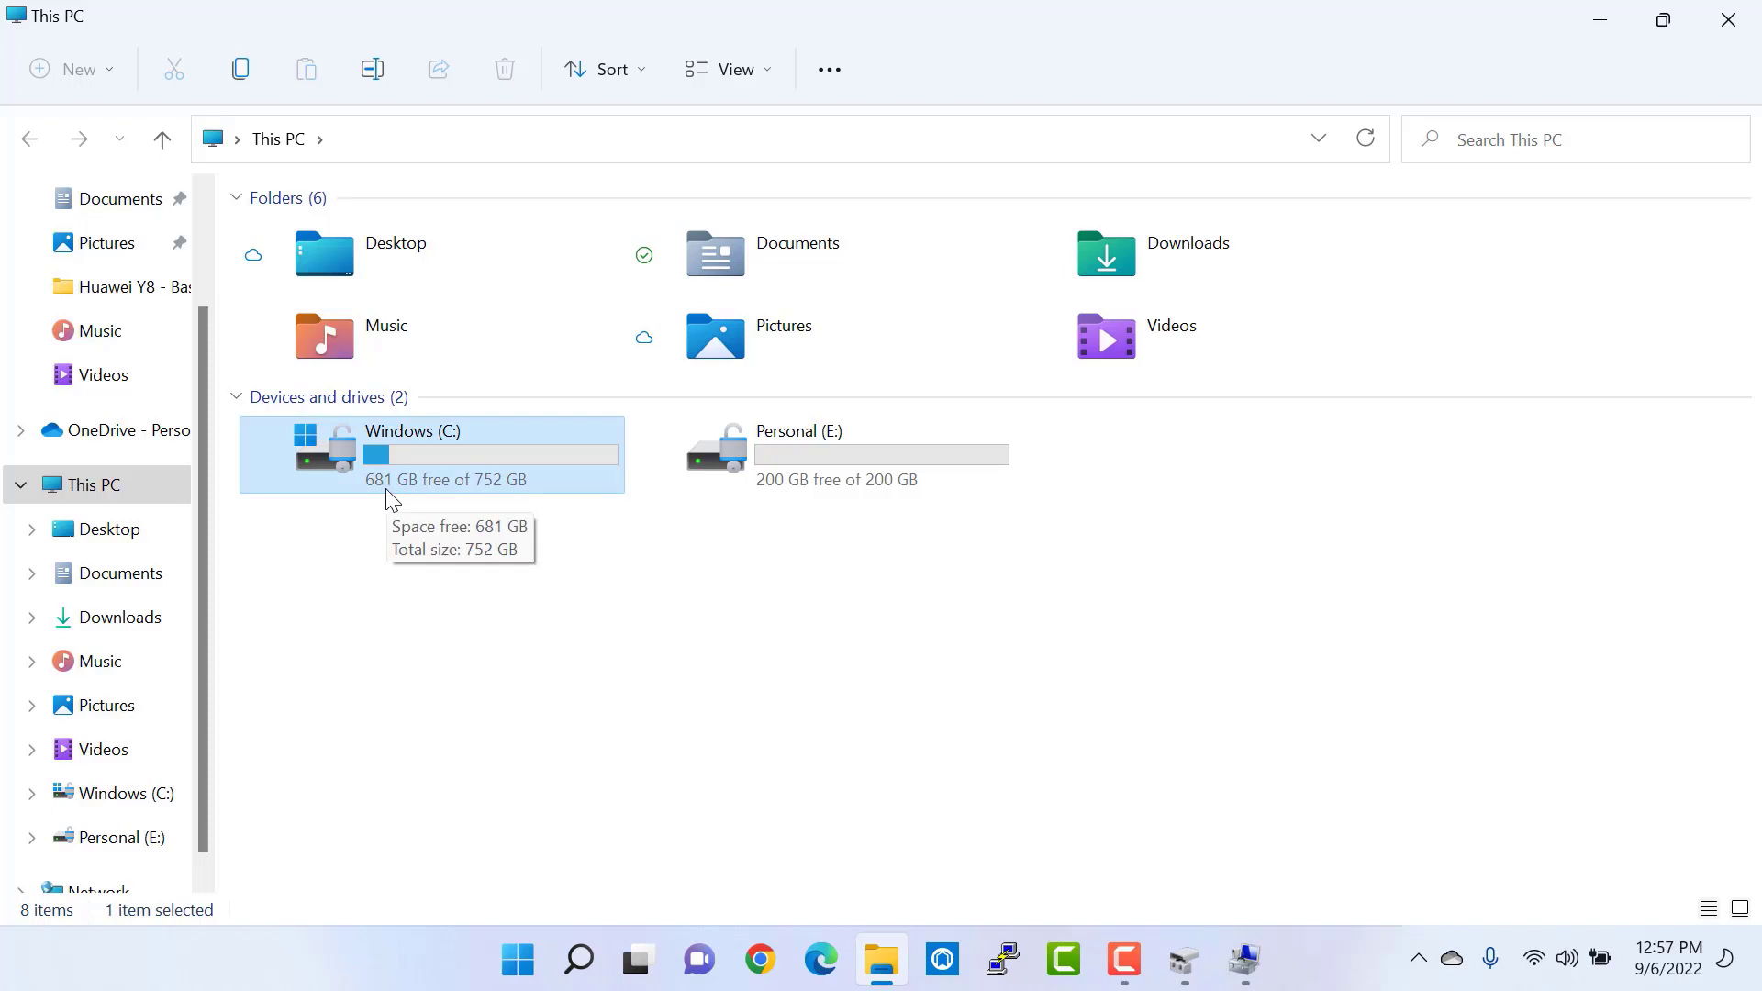
pyautogui.click(797, 498)
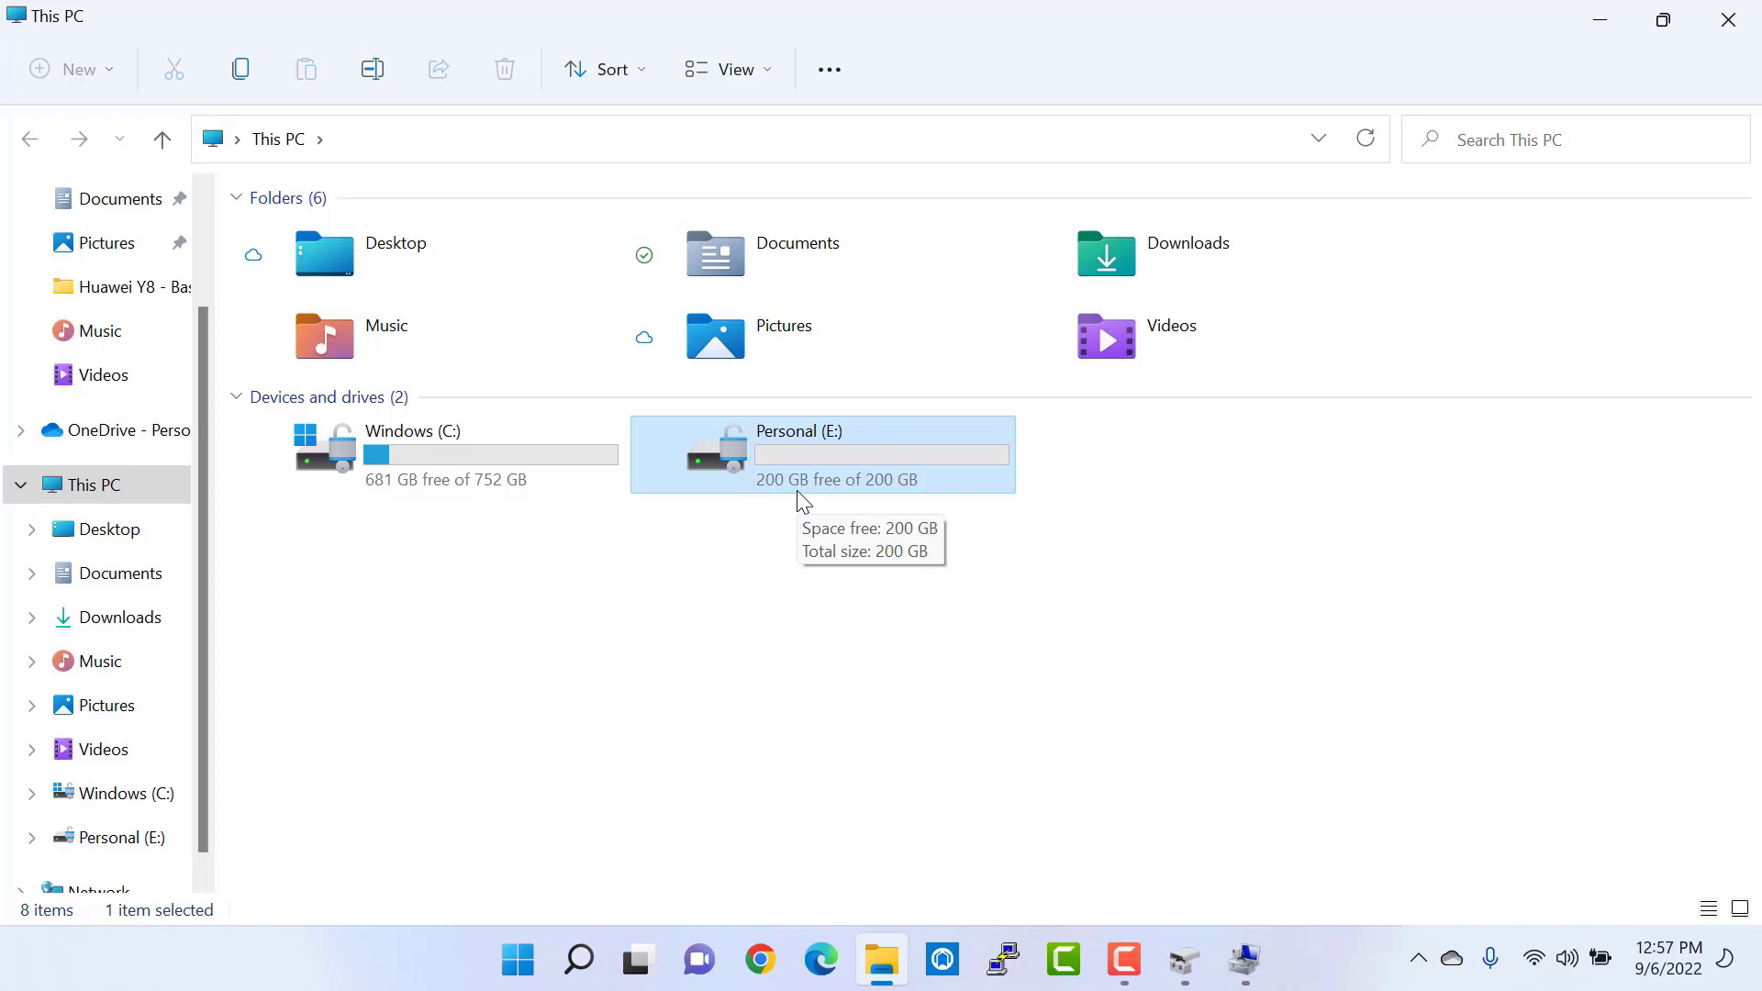
pyautogui.click(783, 590)
pyautogui.click(1610, 30)
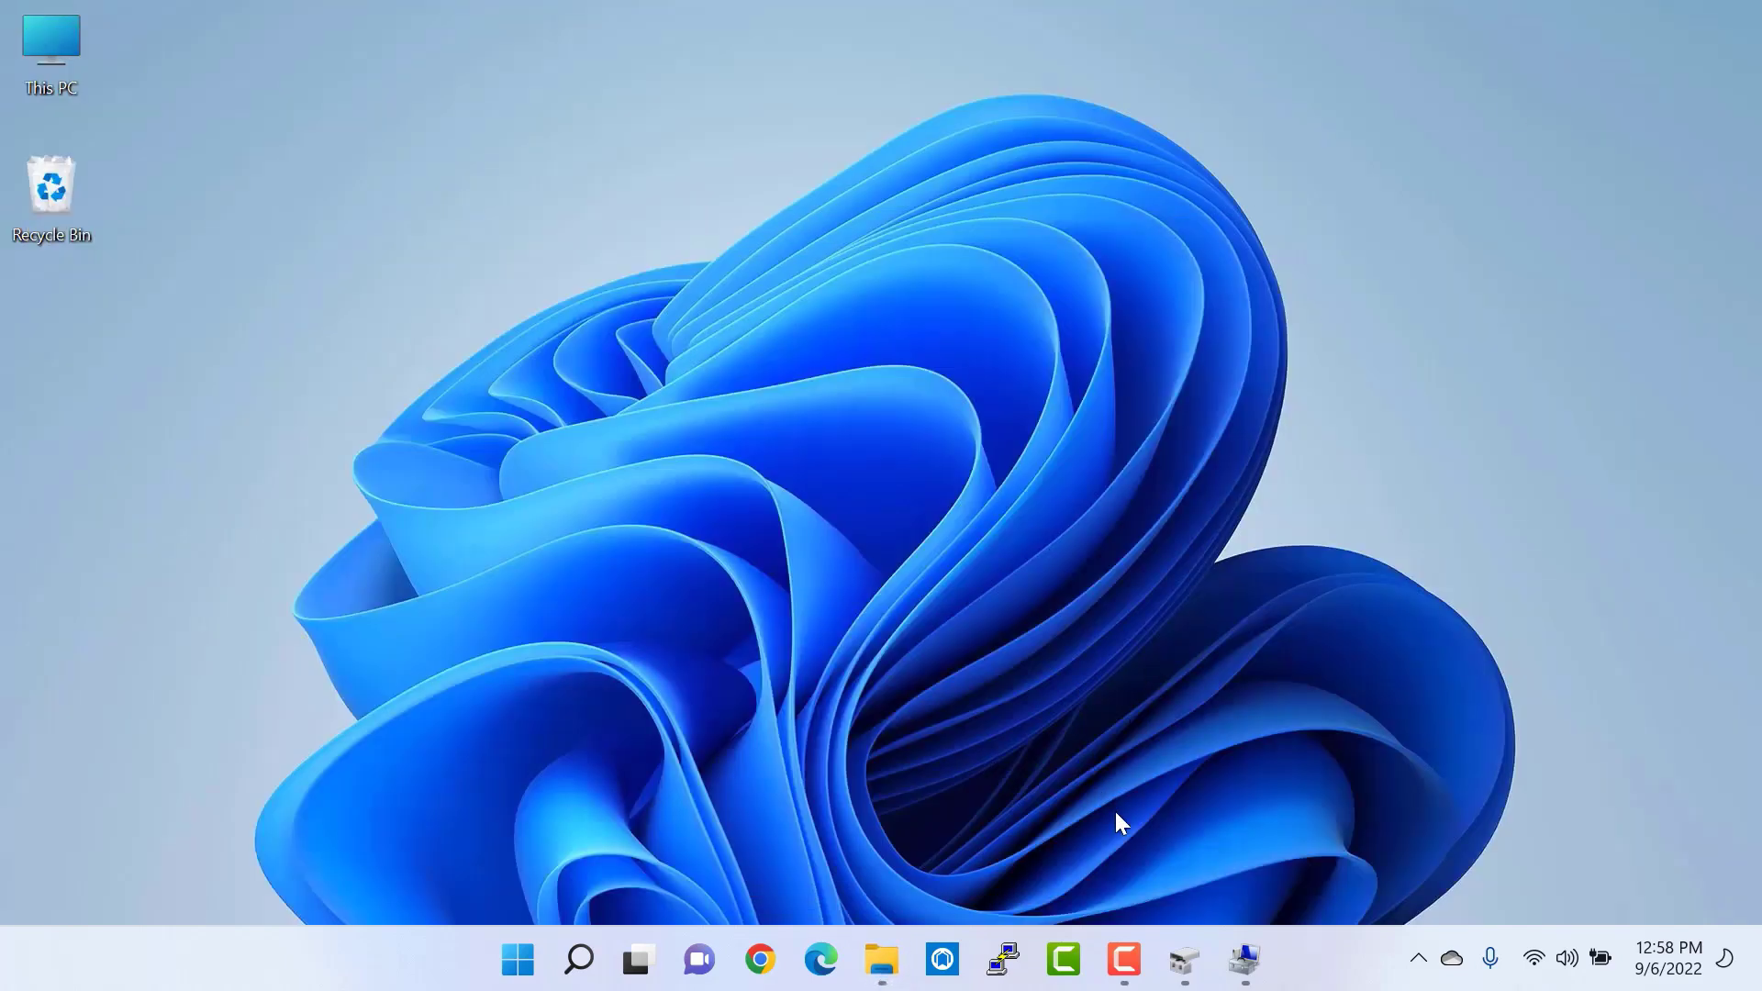
# Shrink Windows (C:) by 308000 MB to 452.03 GB, freeing 300.78 GB unallocated
pyautogui.click(1175, 955)
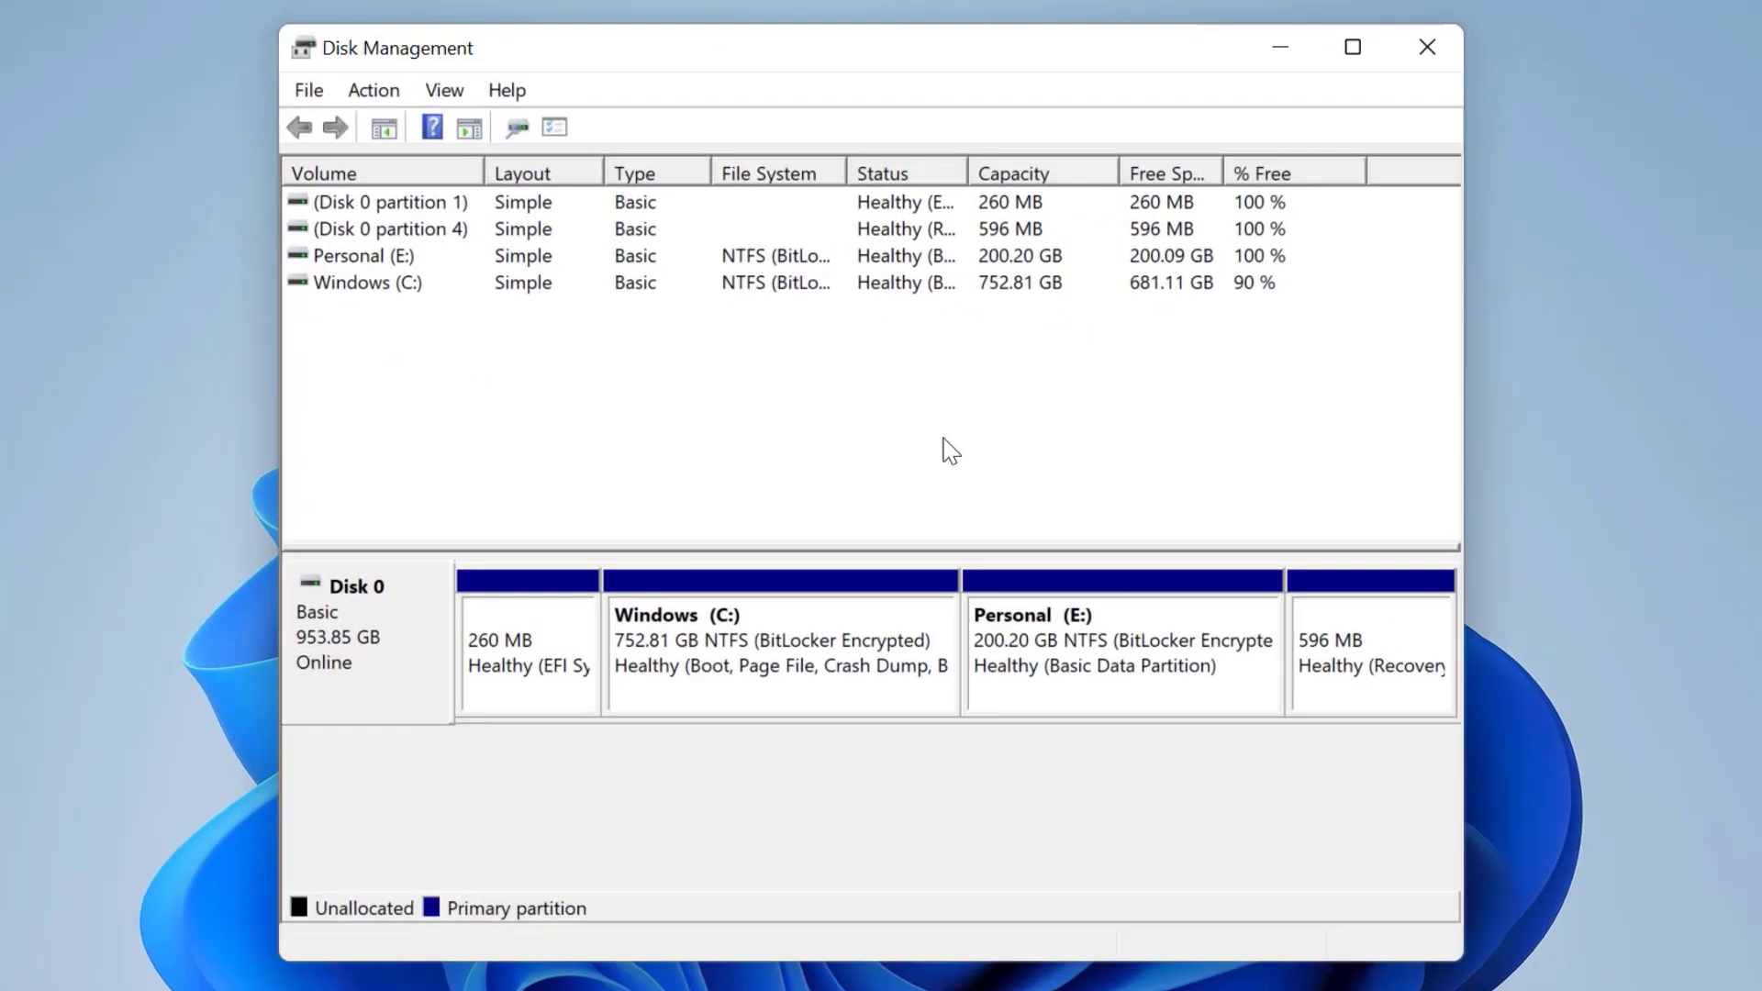
pyautogui.click(869, 597)
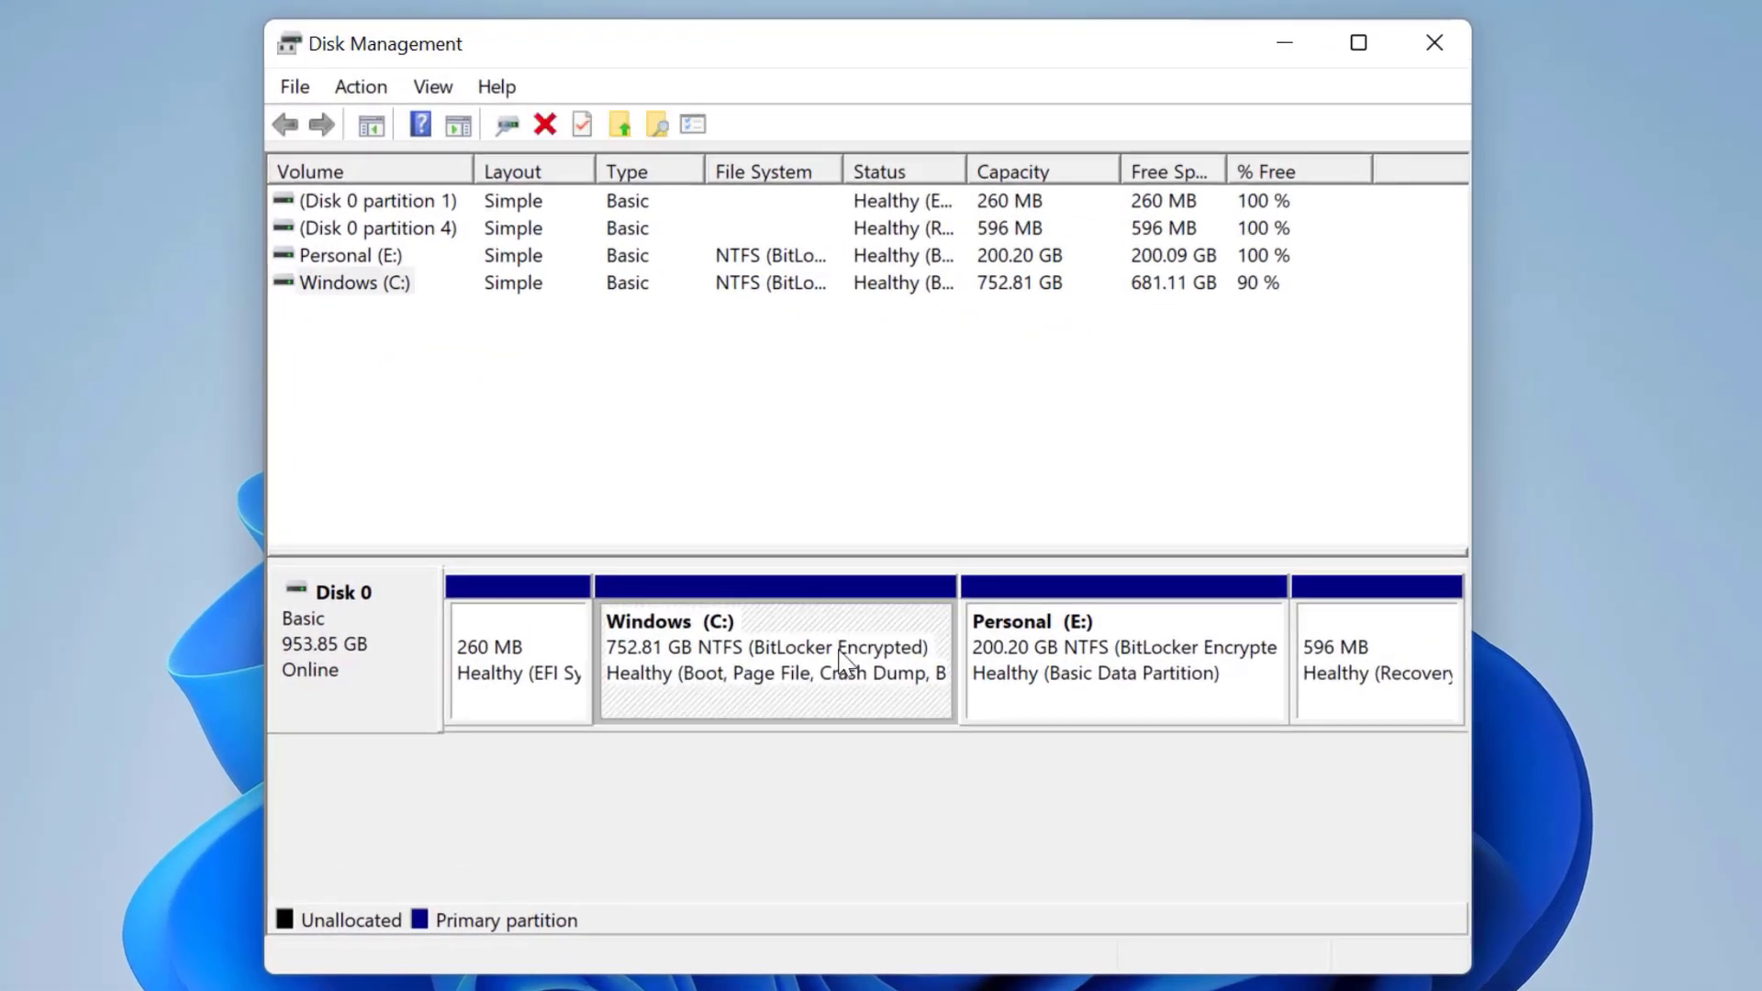
pyautogui.rightClick(839, 651)
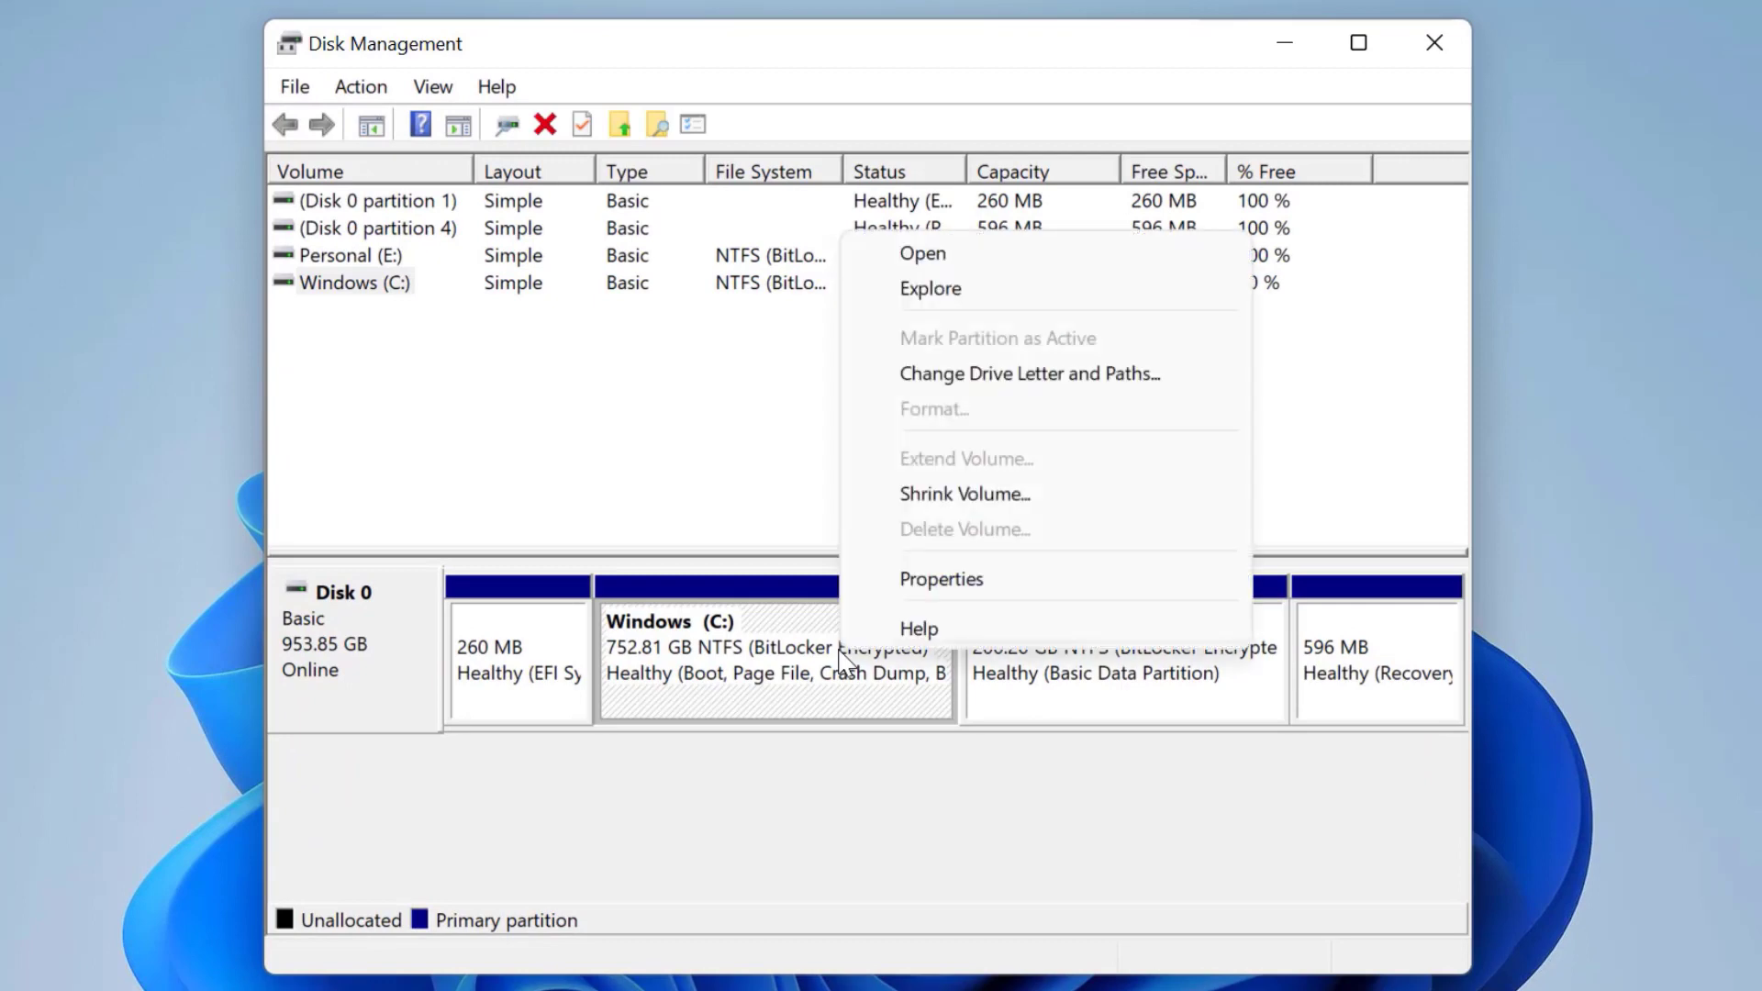
pyautogui.click(860, 504)
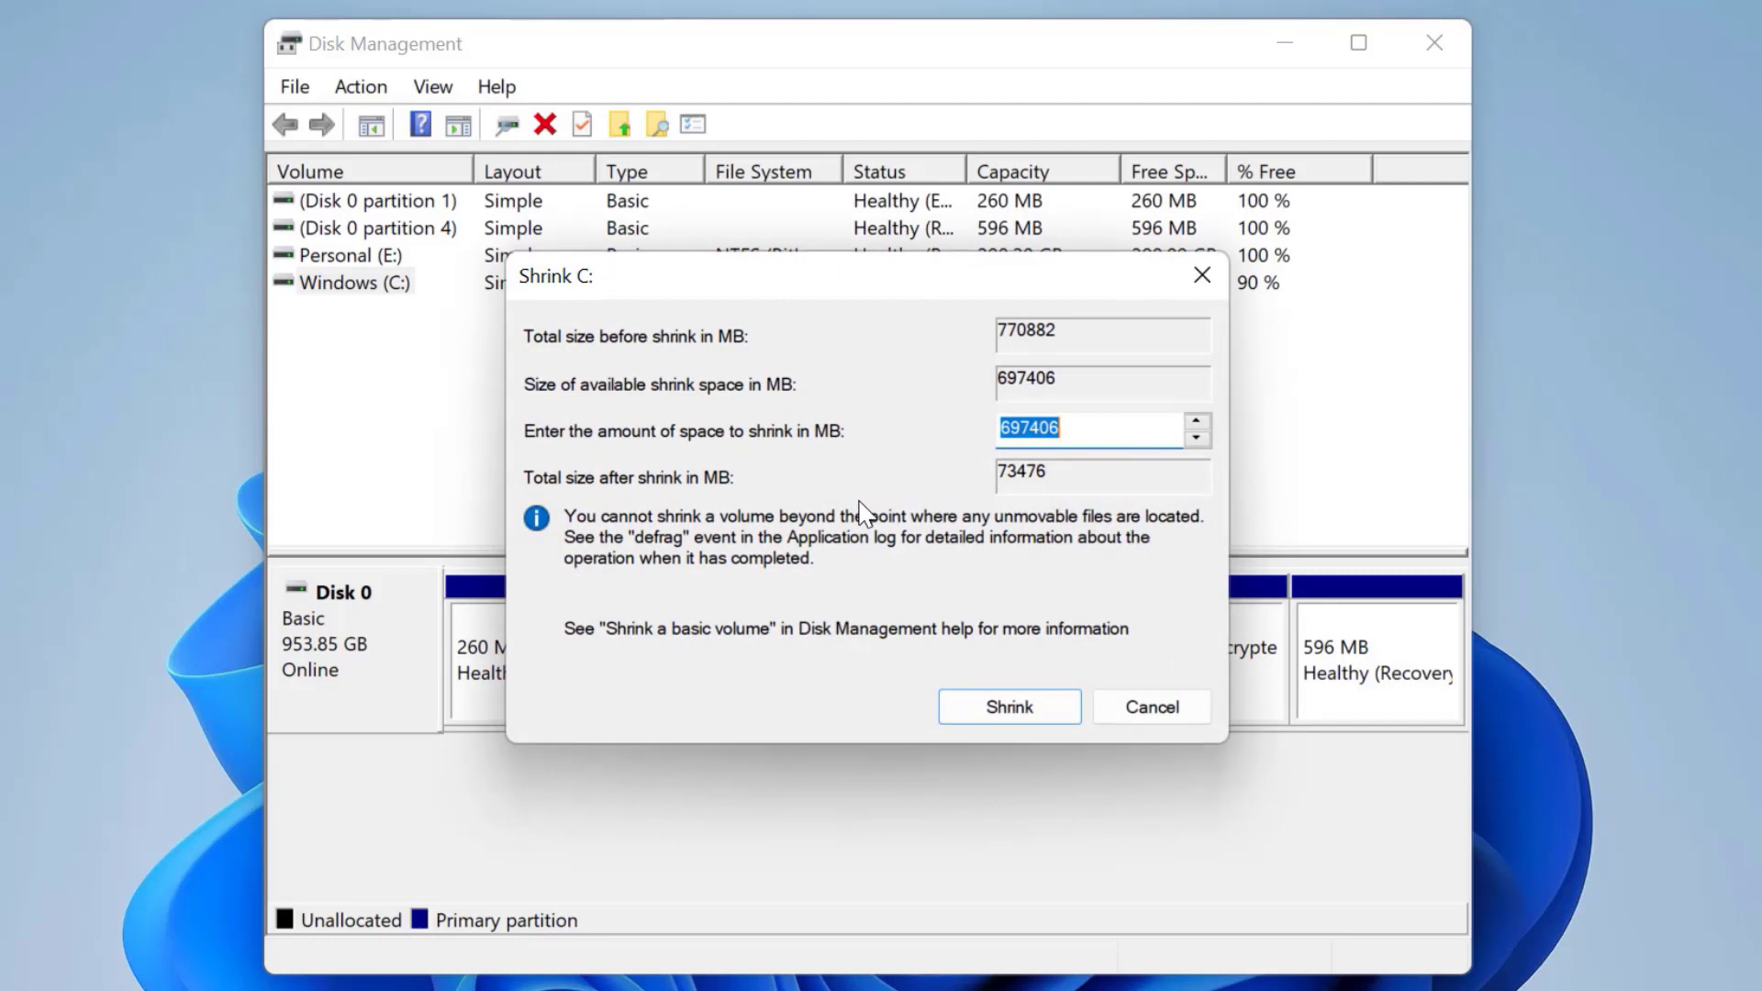
pyautogui.click(1062, 431)
pyautogui.moveTo(1081, 428); pyautogui.dragTo(990, 428)
pyautogui.write('308000')
pyautogui.doubleClick(1102, 422)
pyautogui.click(1007, 707)
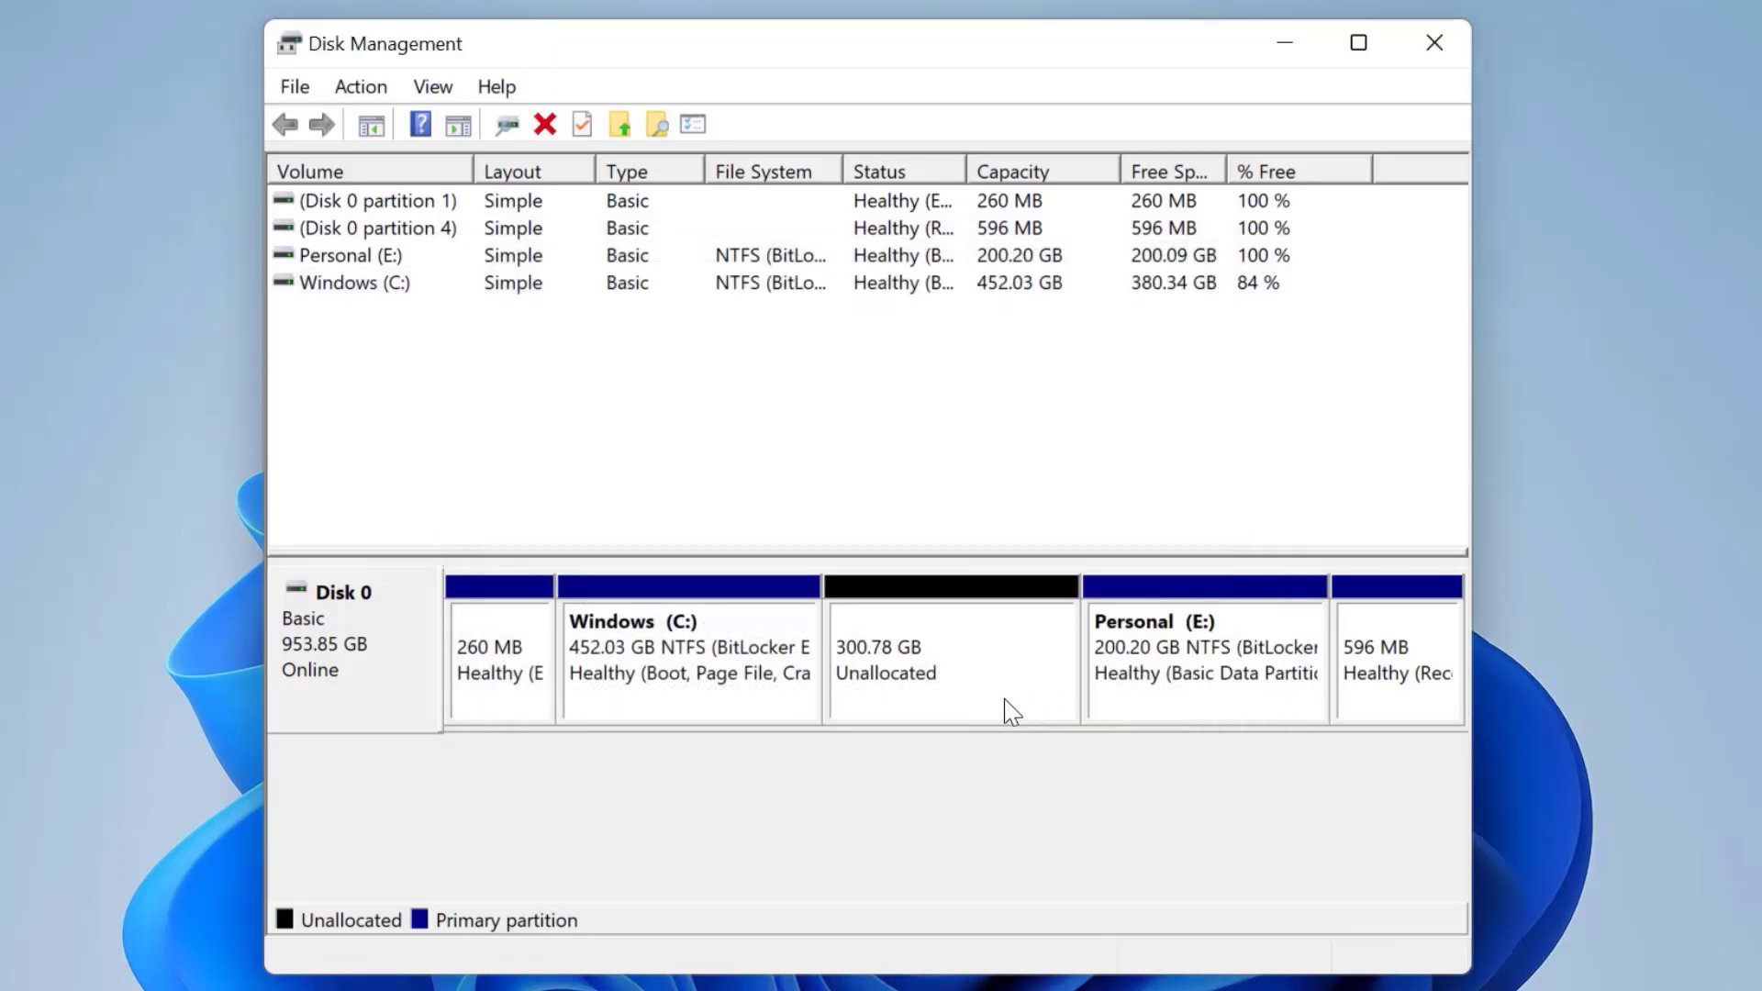
pyautogui.click(851, 704)
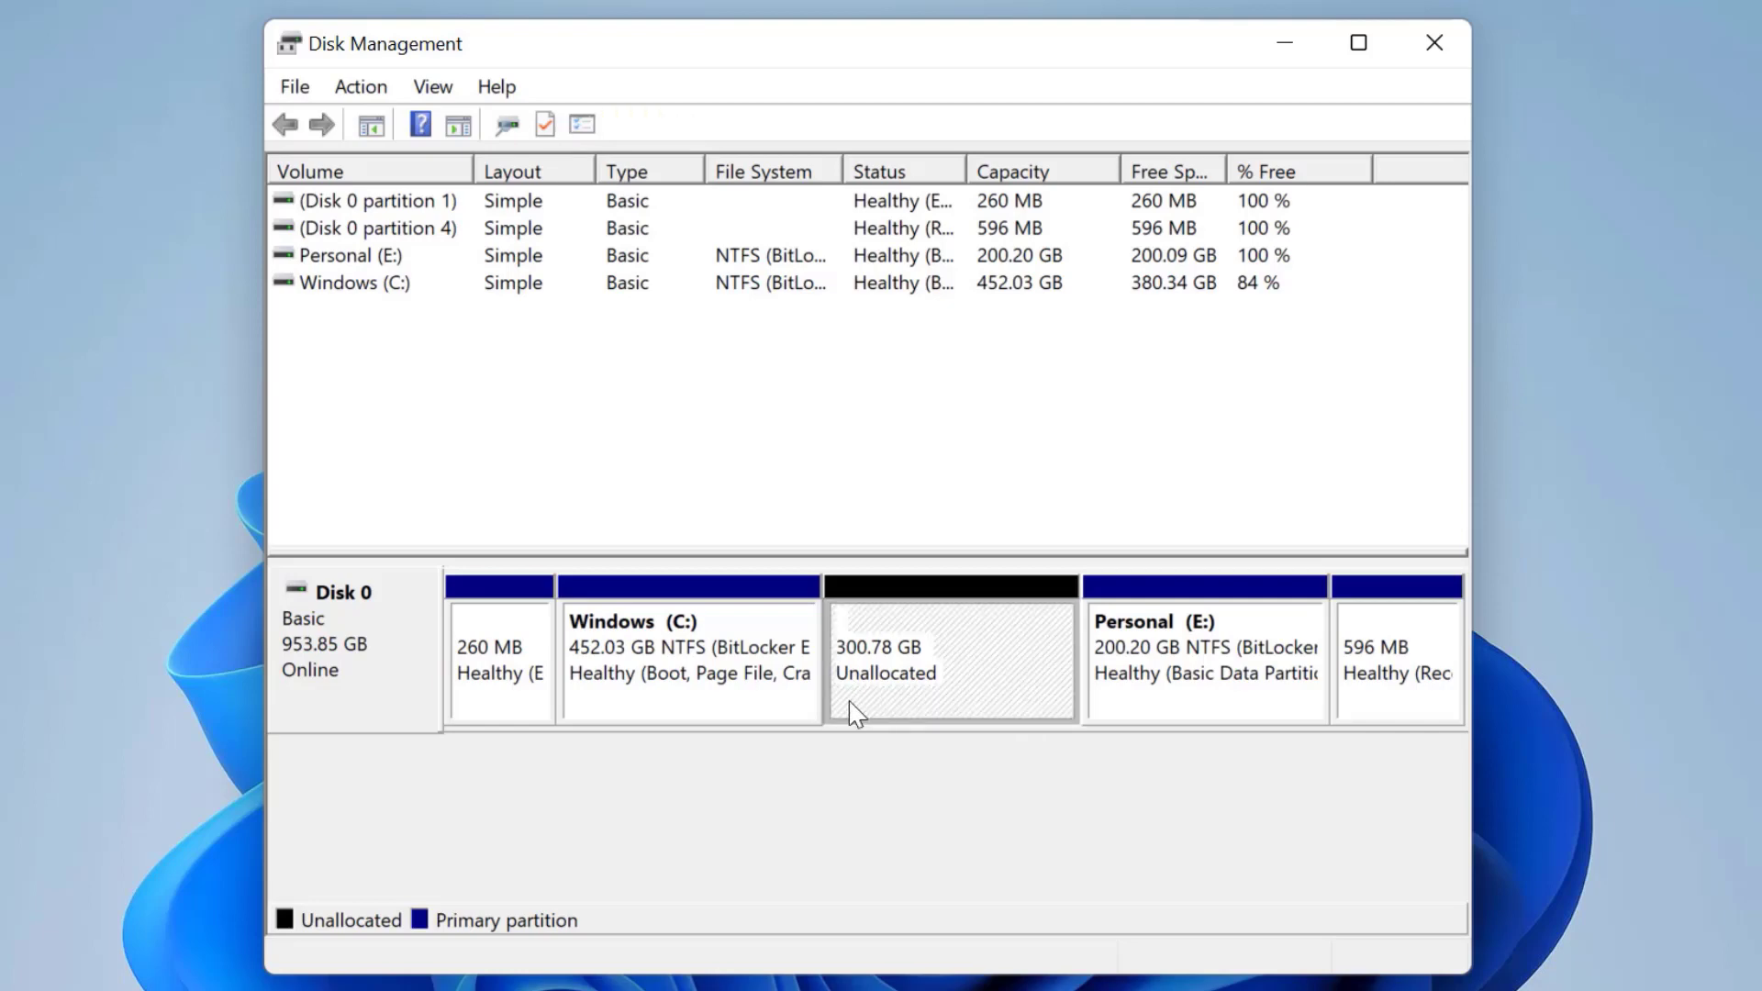
# Start a new simple volume on the unallocated space using the full 307999 MB and drive letter D
pyautogui.rightClick(905, 692)
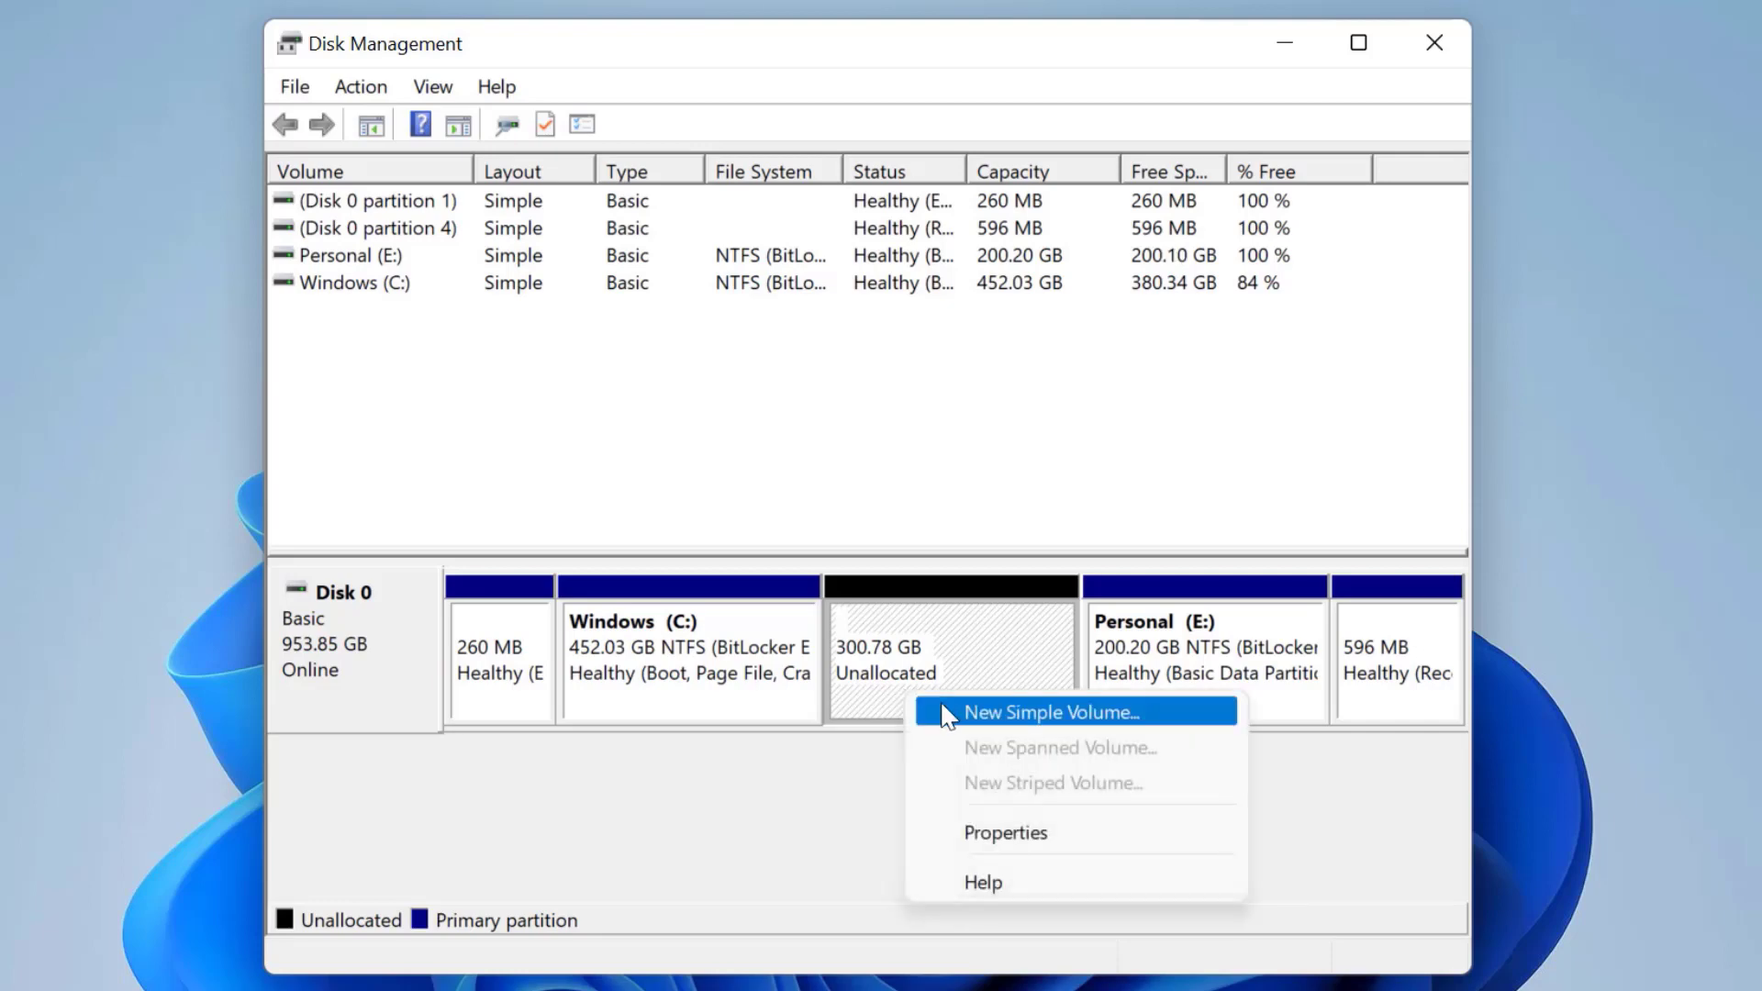
pyautogui.click(945, 714)
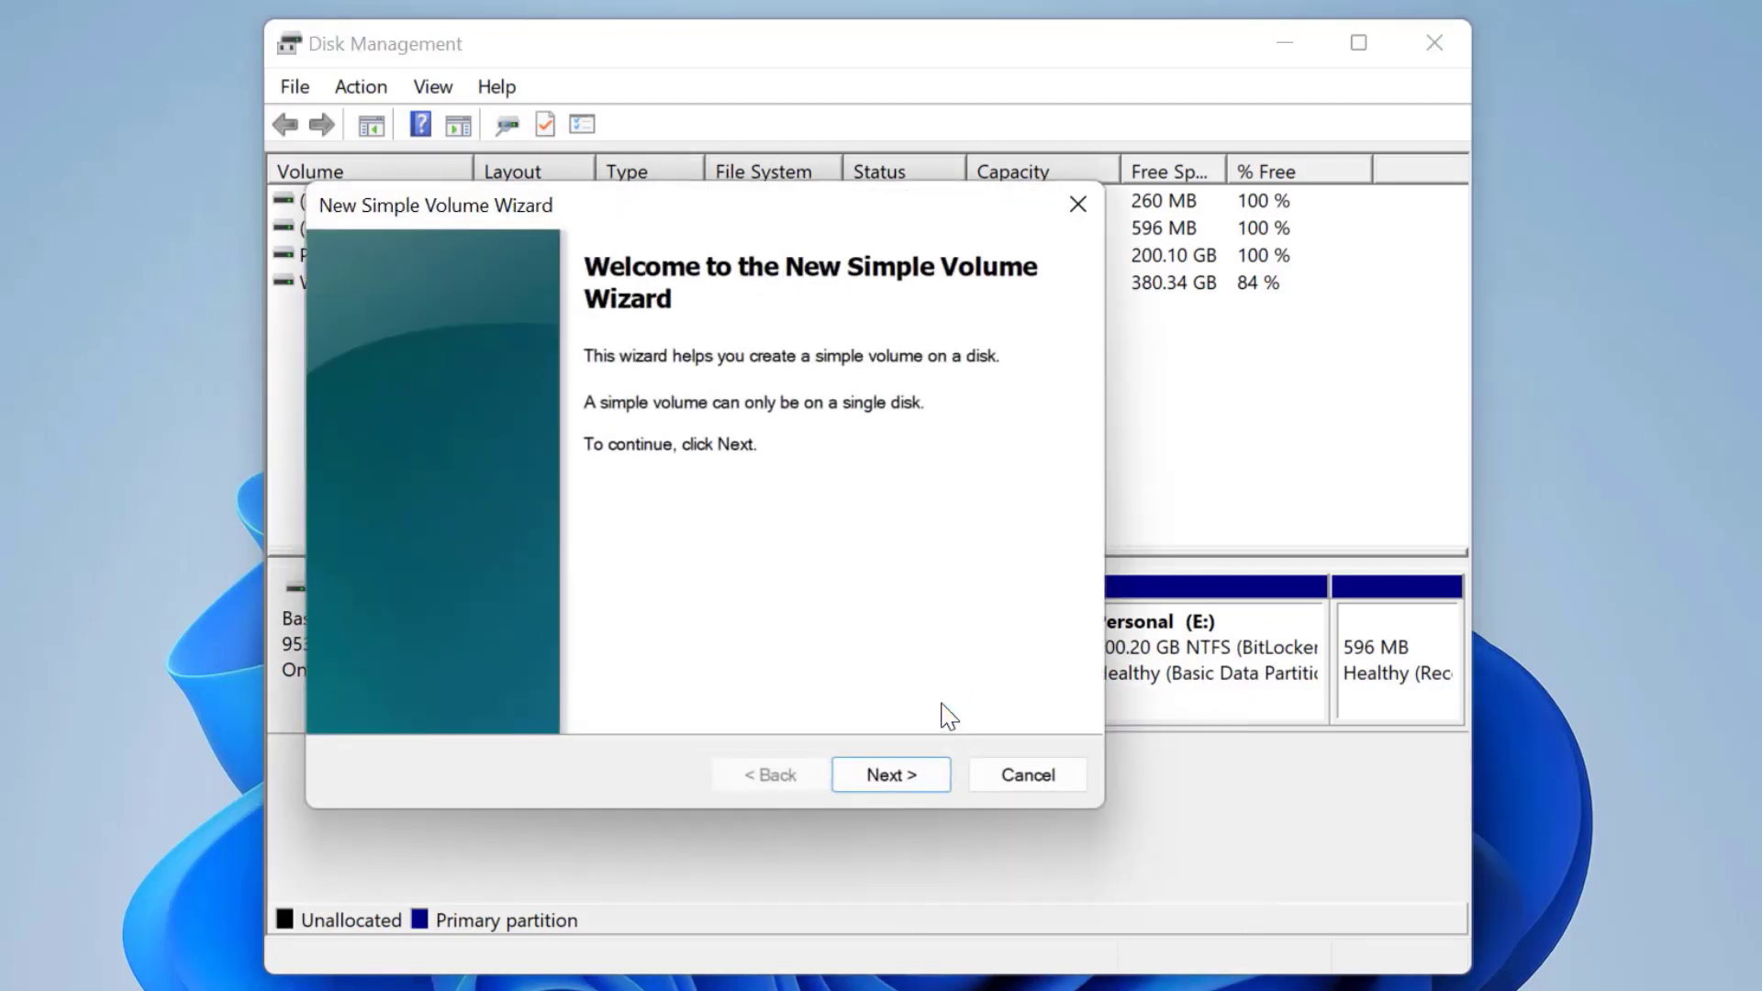
pyautogui.click(888, 776)
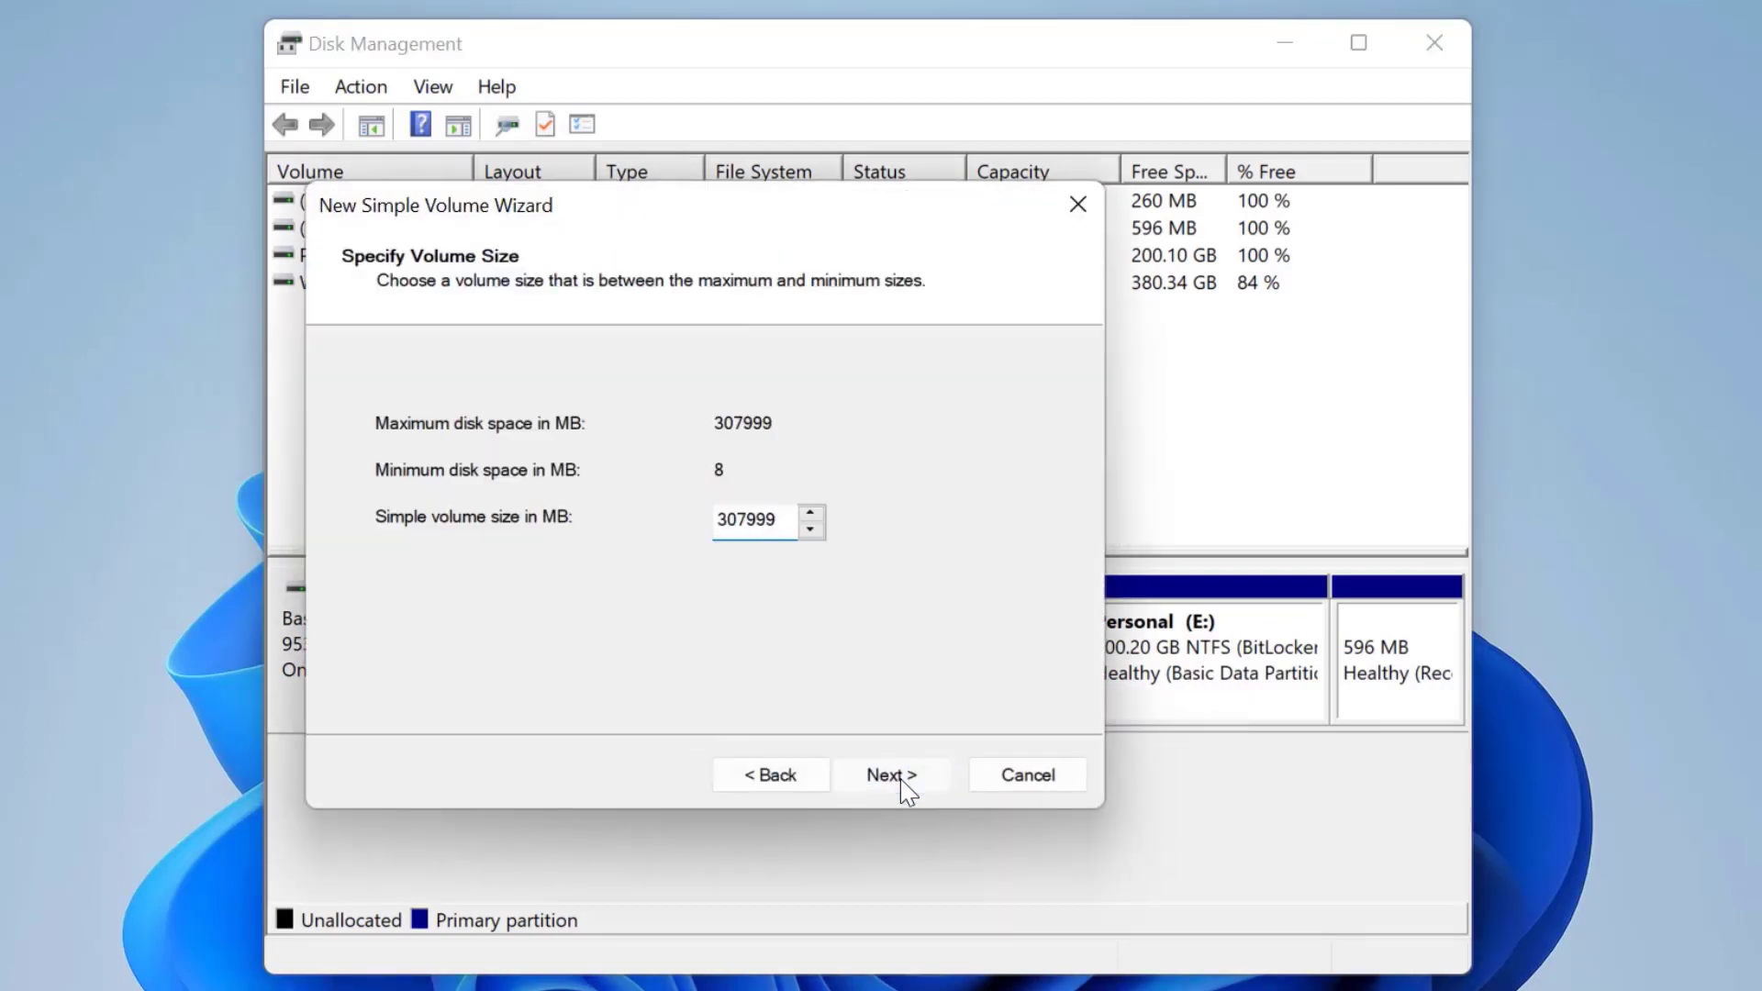
pyautogui.click(905, 780)
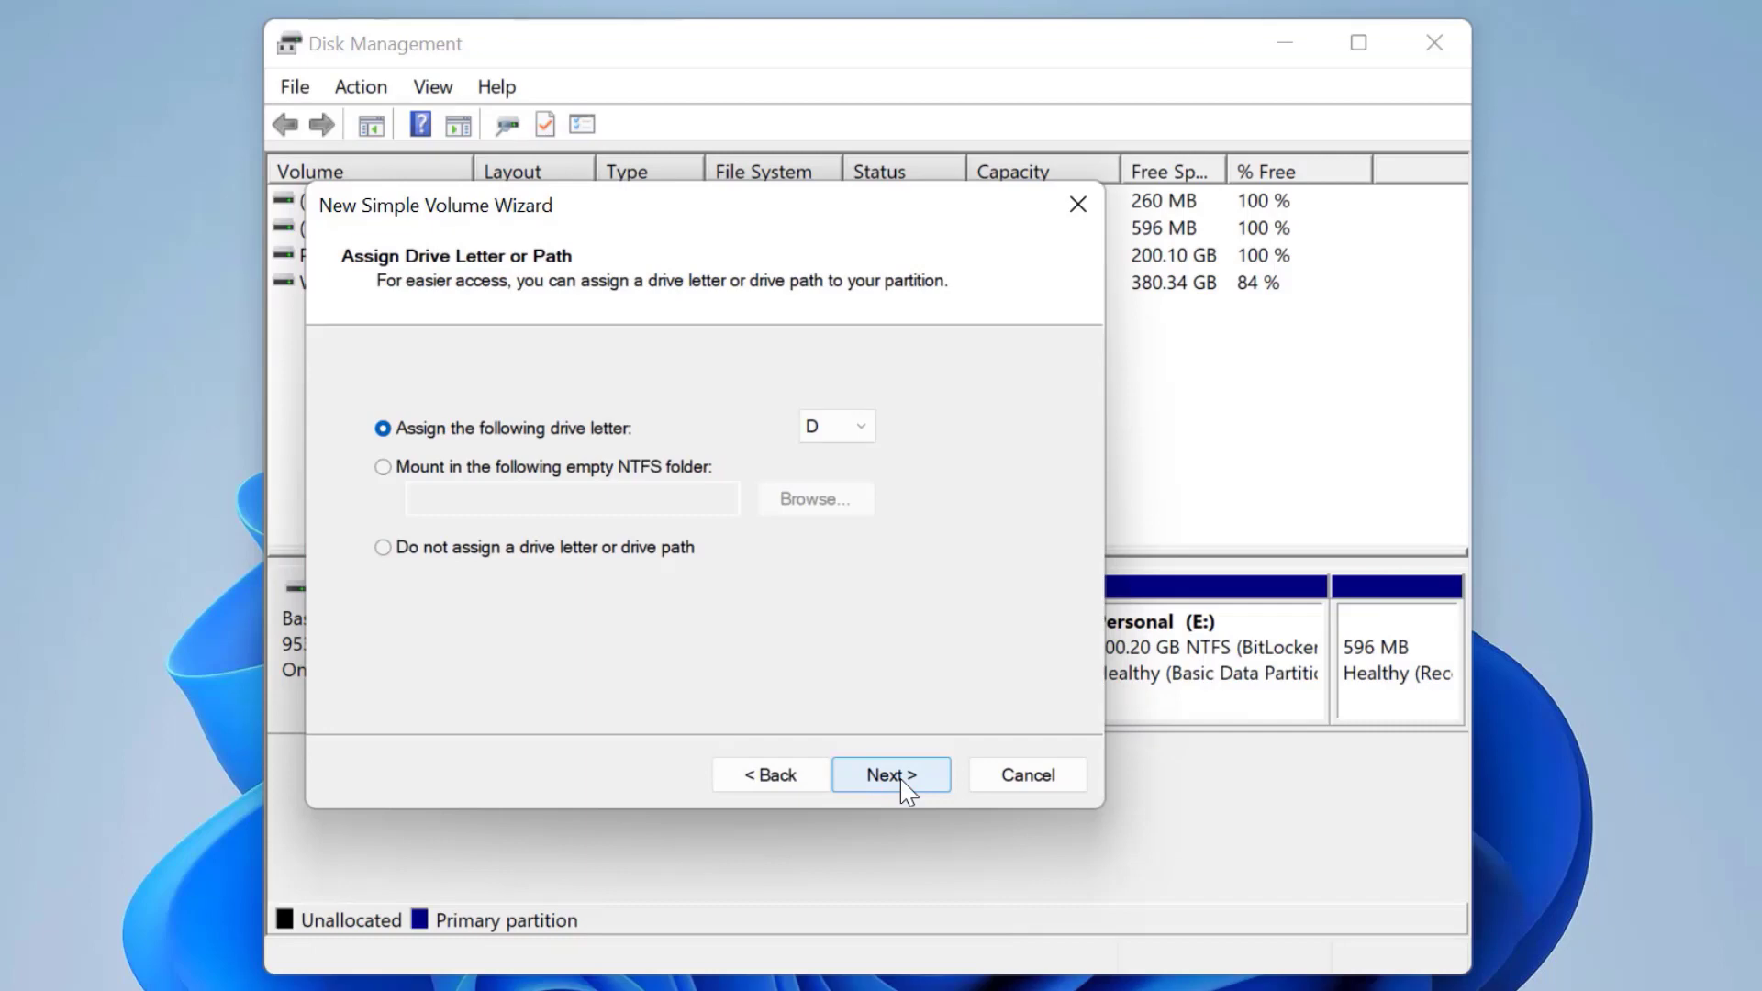
pyautogui.click(865, 426)
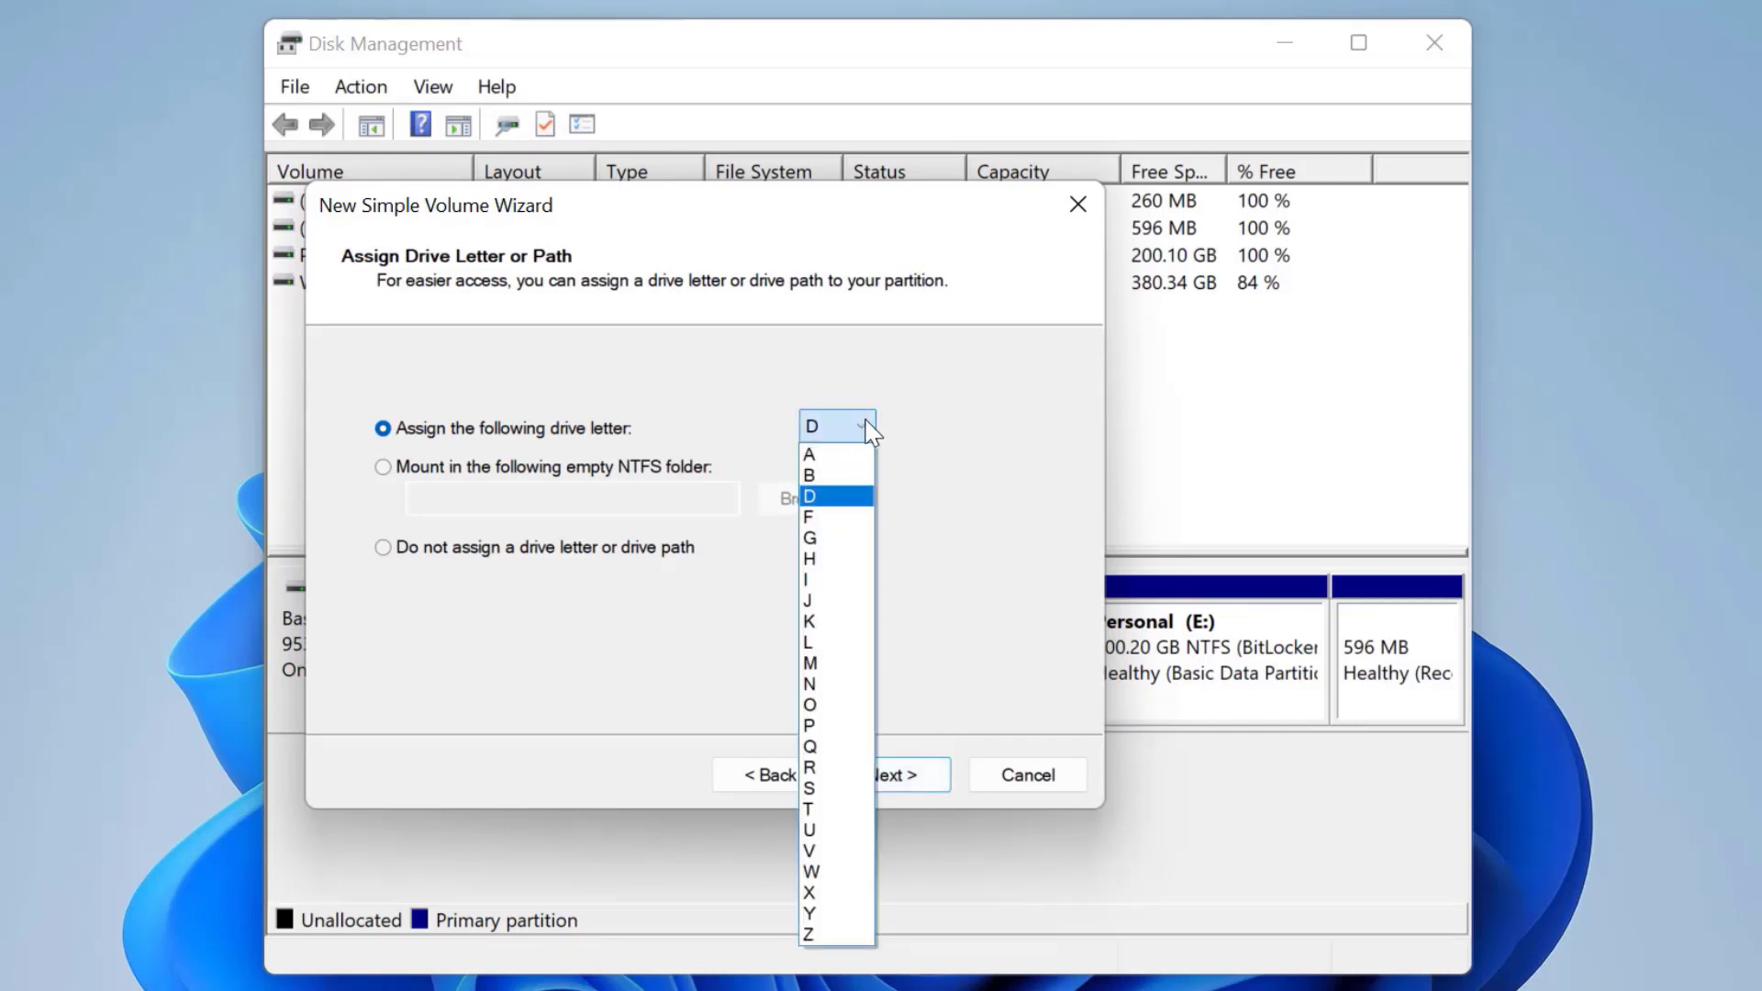
pyautogui.click(863, 495)
pyautogui.click(907, 773)
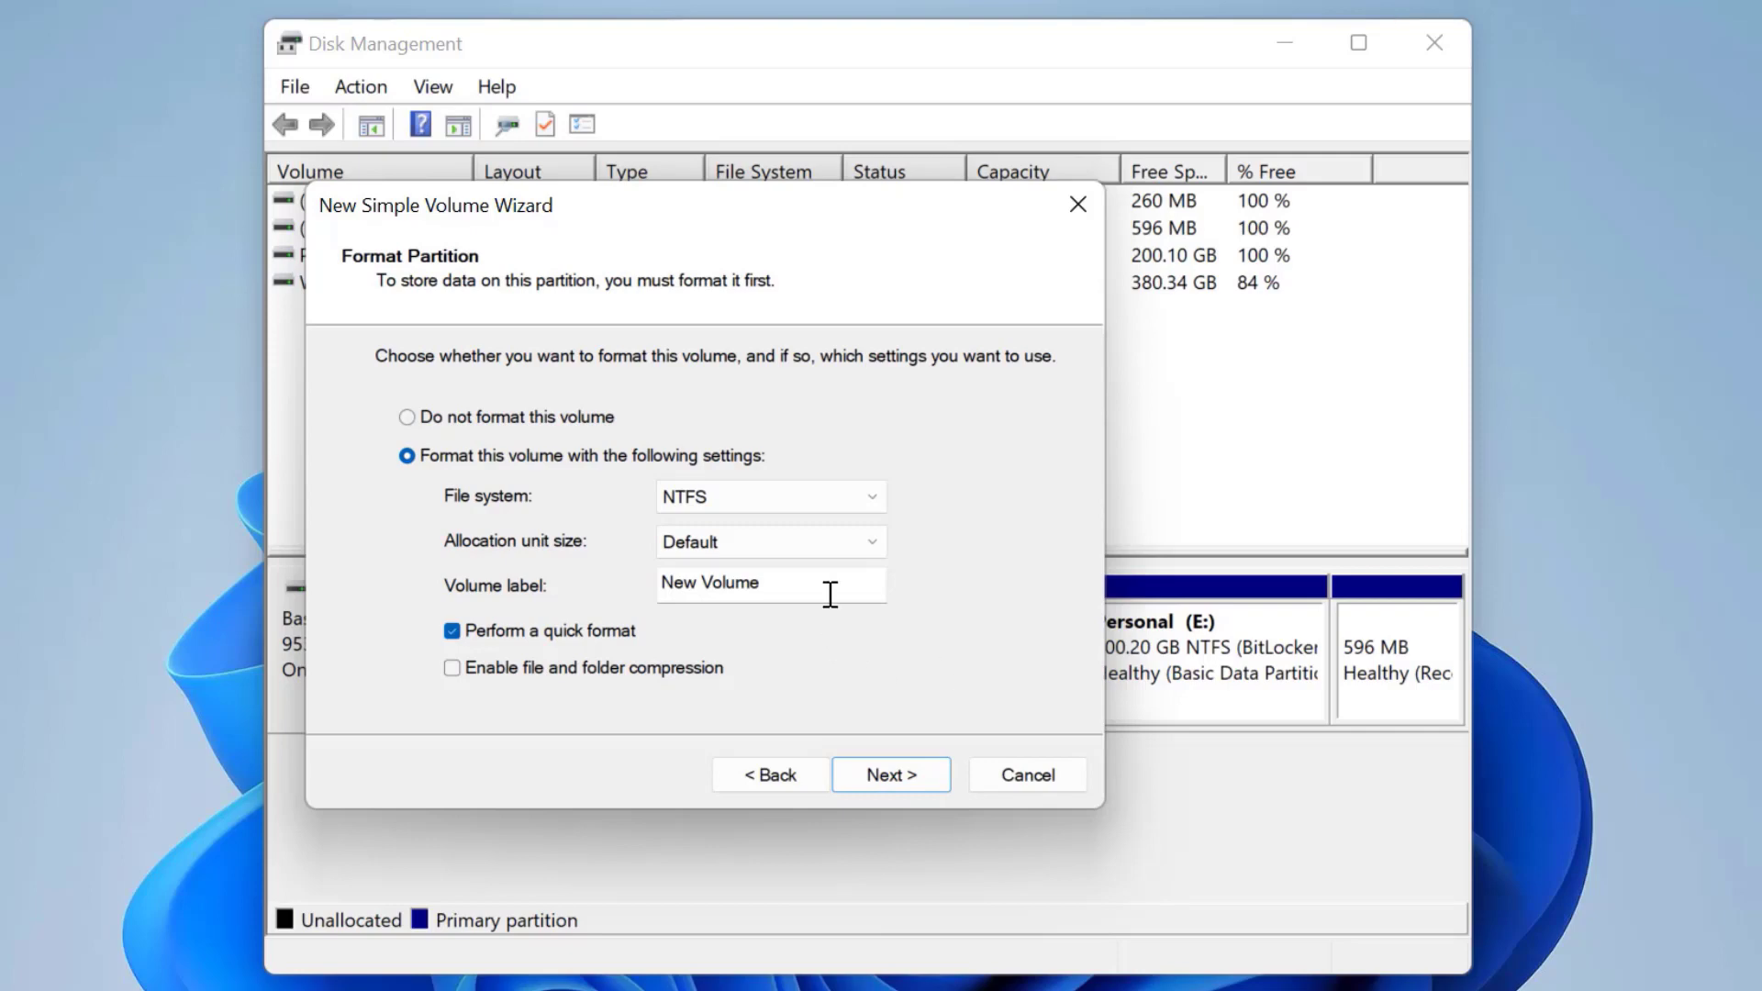
# Label the new volume DATA, finish the wizard, and dismiss the AutoPlay notice
pyautogui.moveTo(762, 583); pyautogui.dragTo(662, 578)
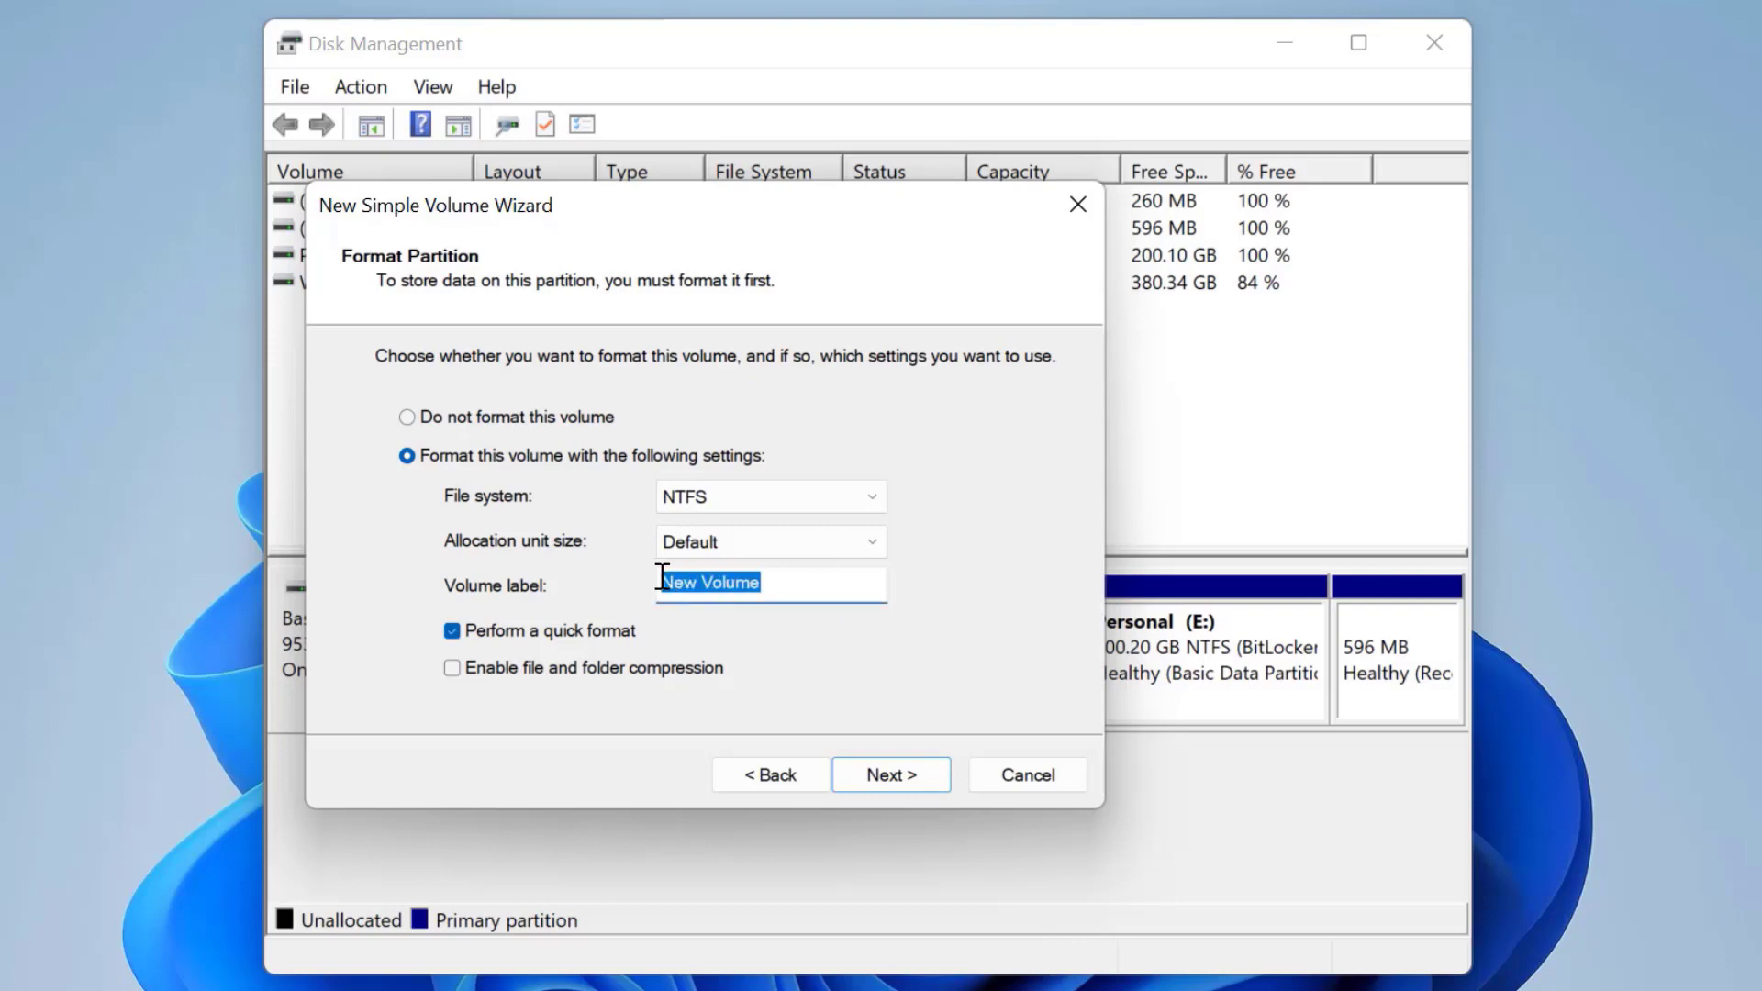
pyautogui.write('DATA')
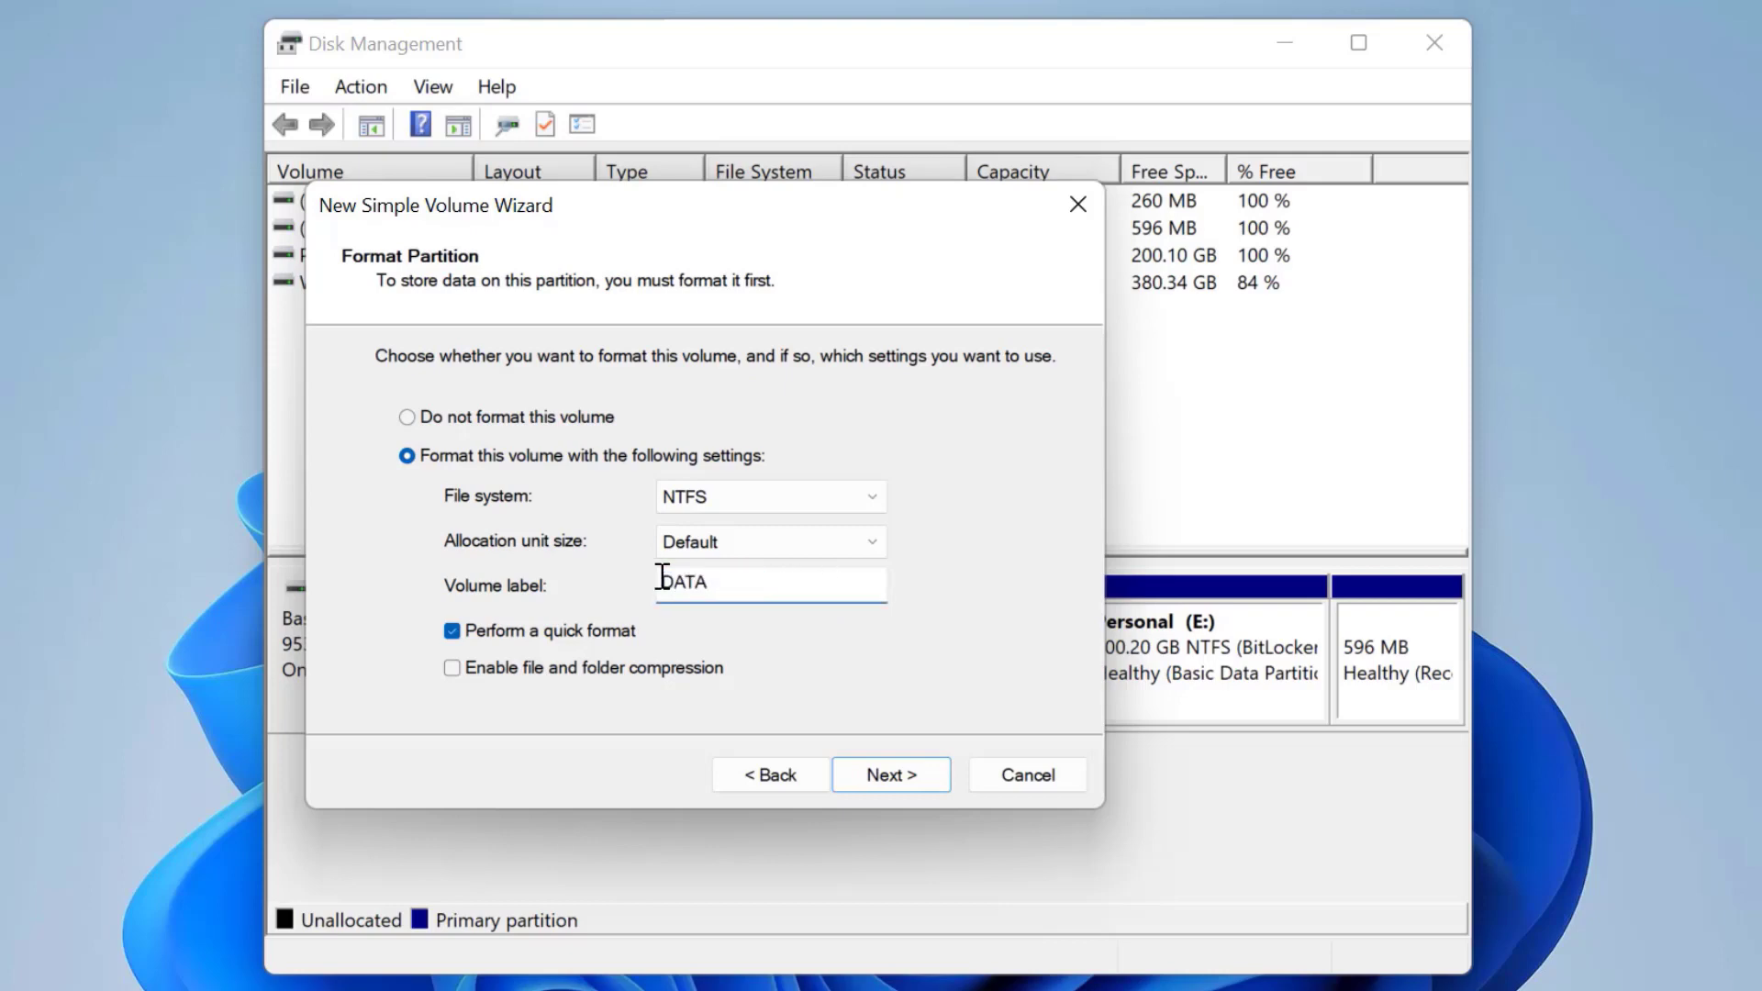
pyautogui.click(897, 775)
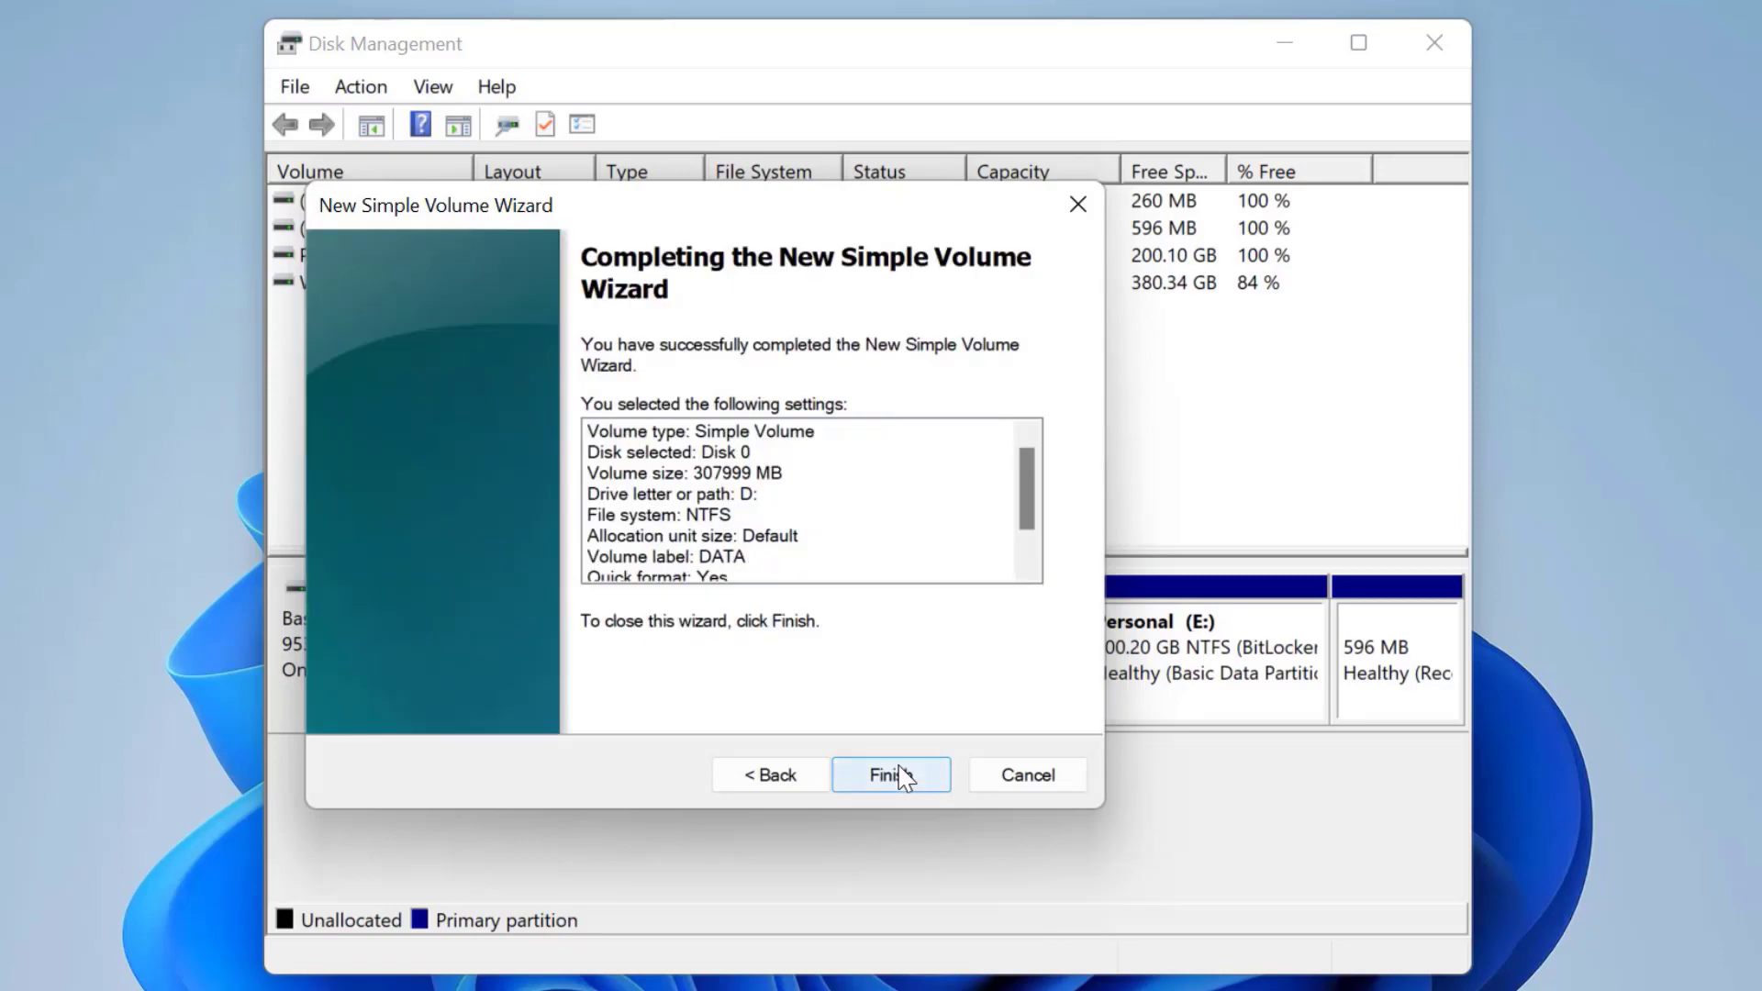
pyautogui.click(900, 773)
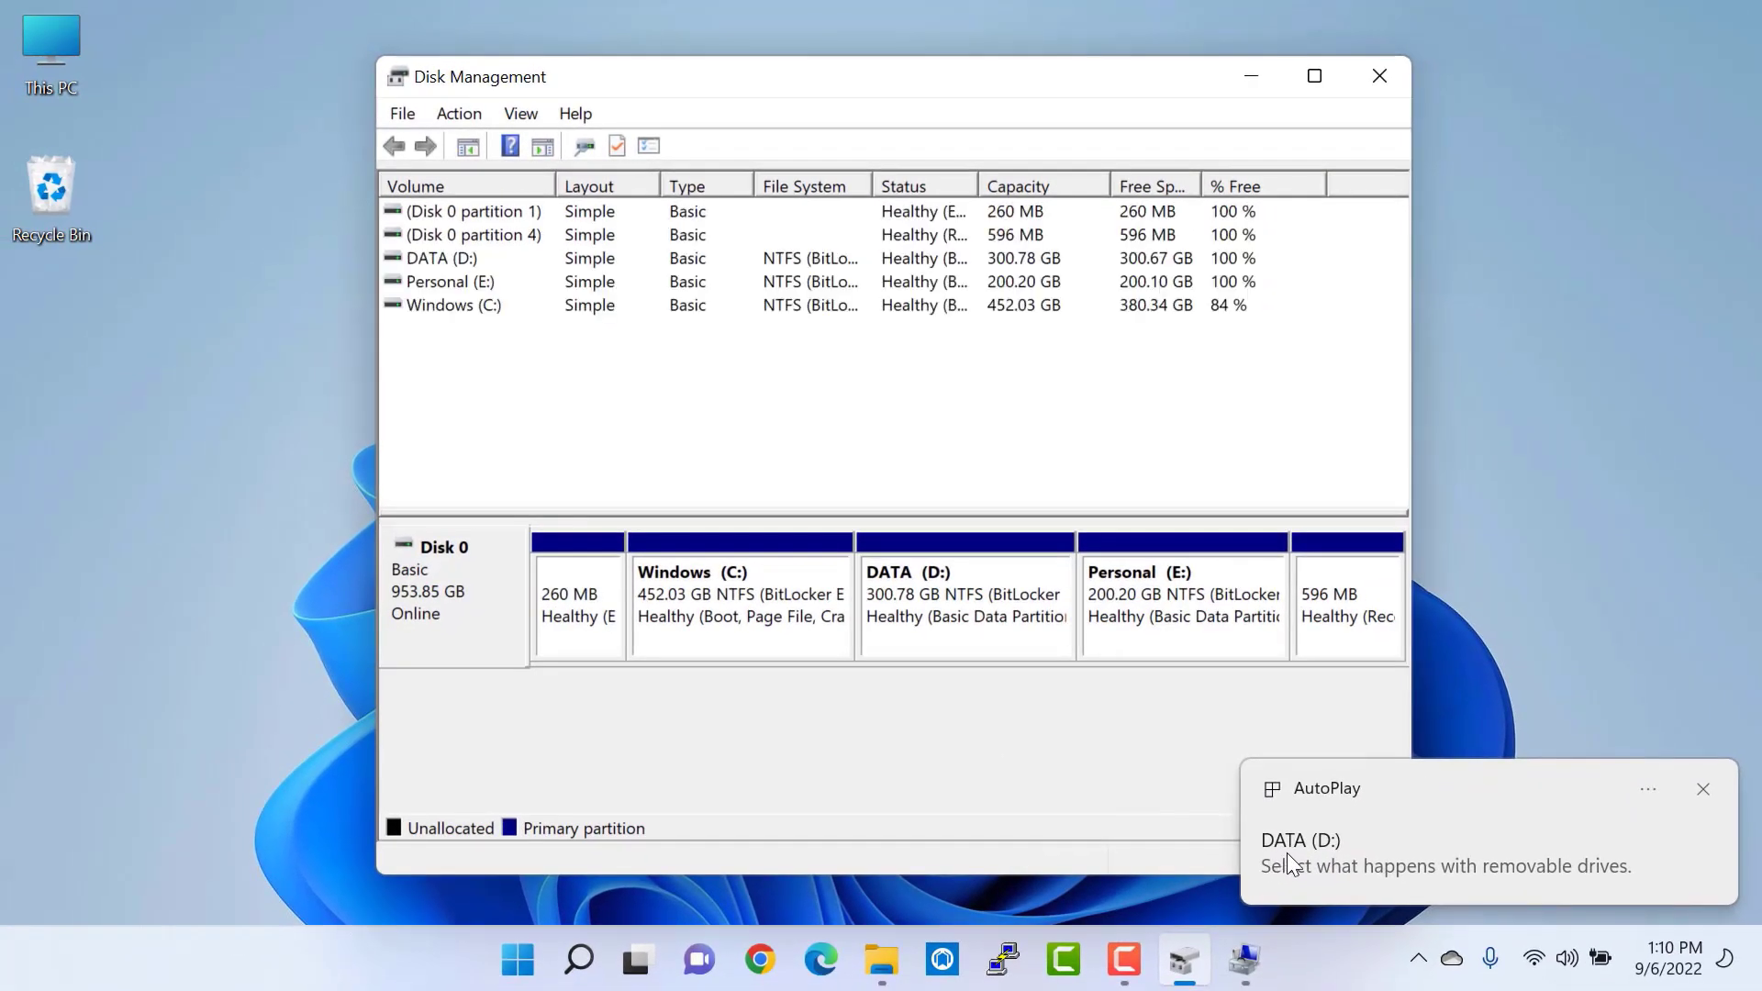
pyautogui.click(1397, 802)
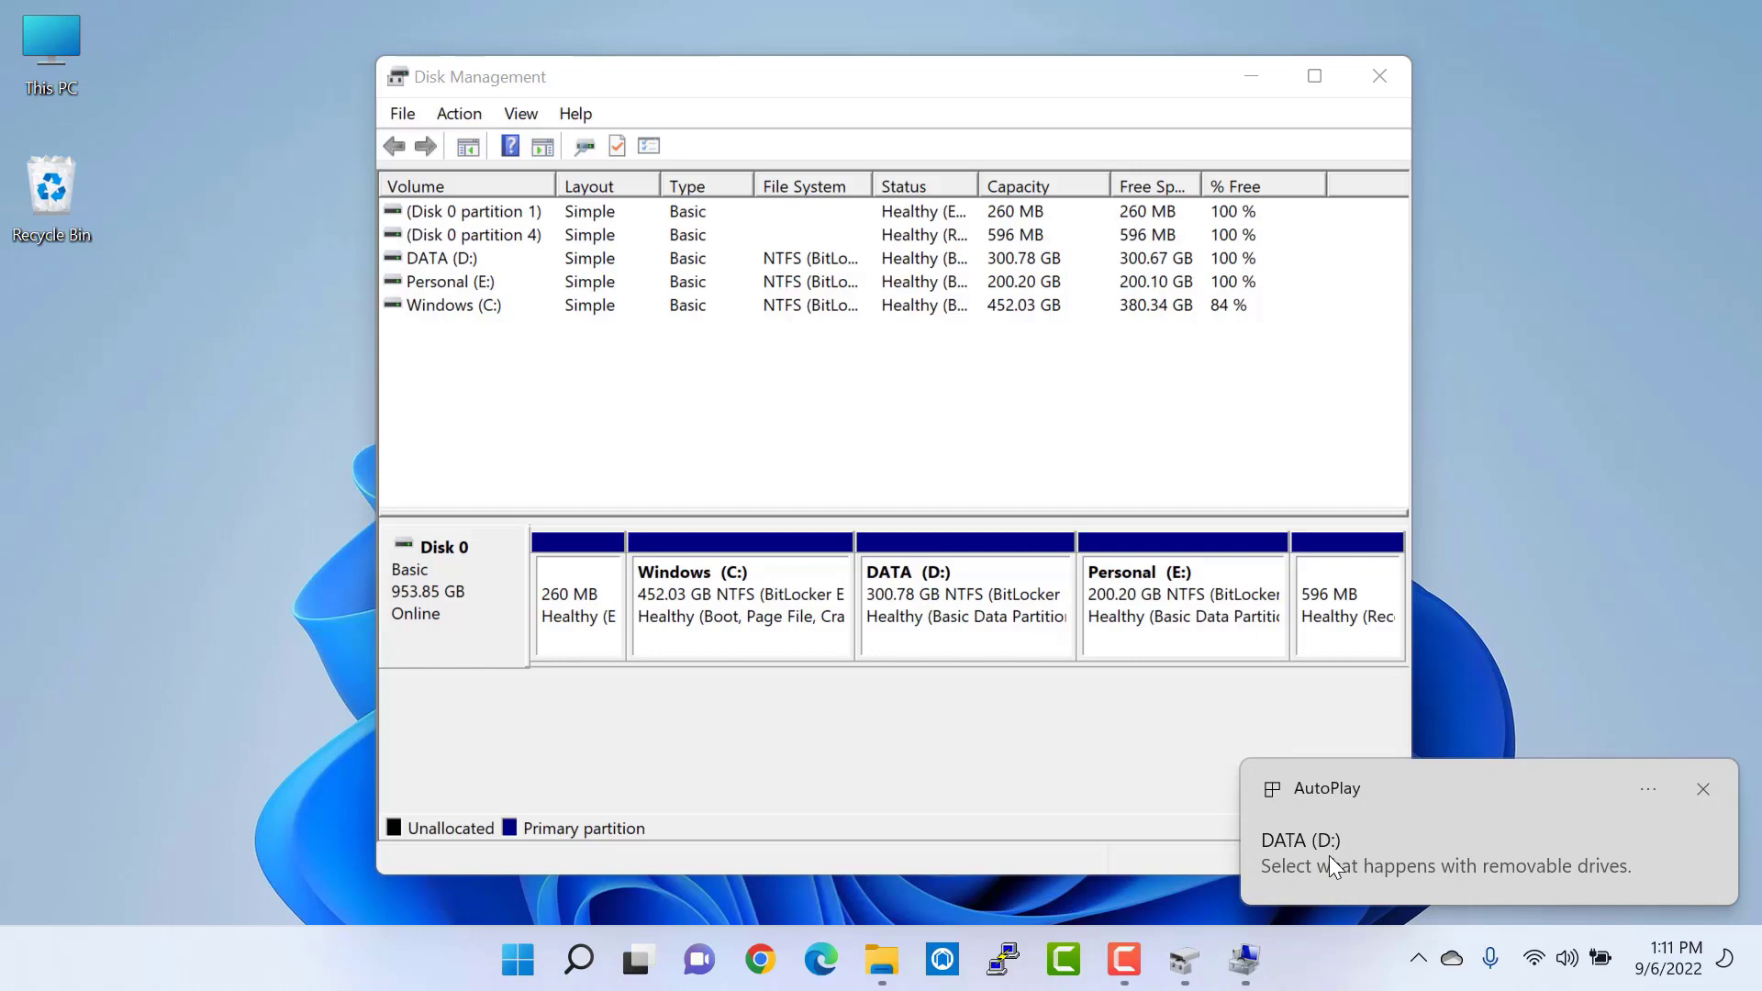
# Minimize Disk Management and open This PC in a maximized File Explorer window
pyautogui.click(1254, 83)
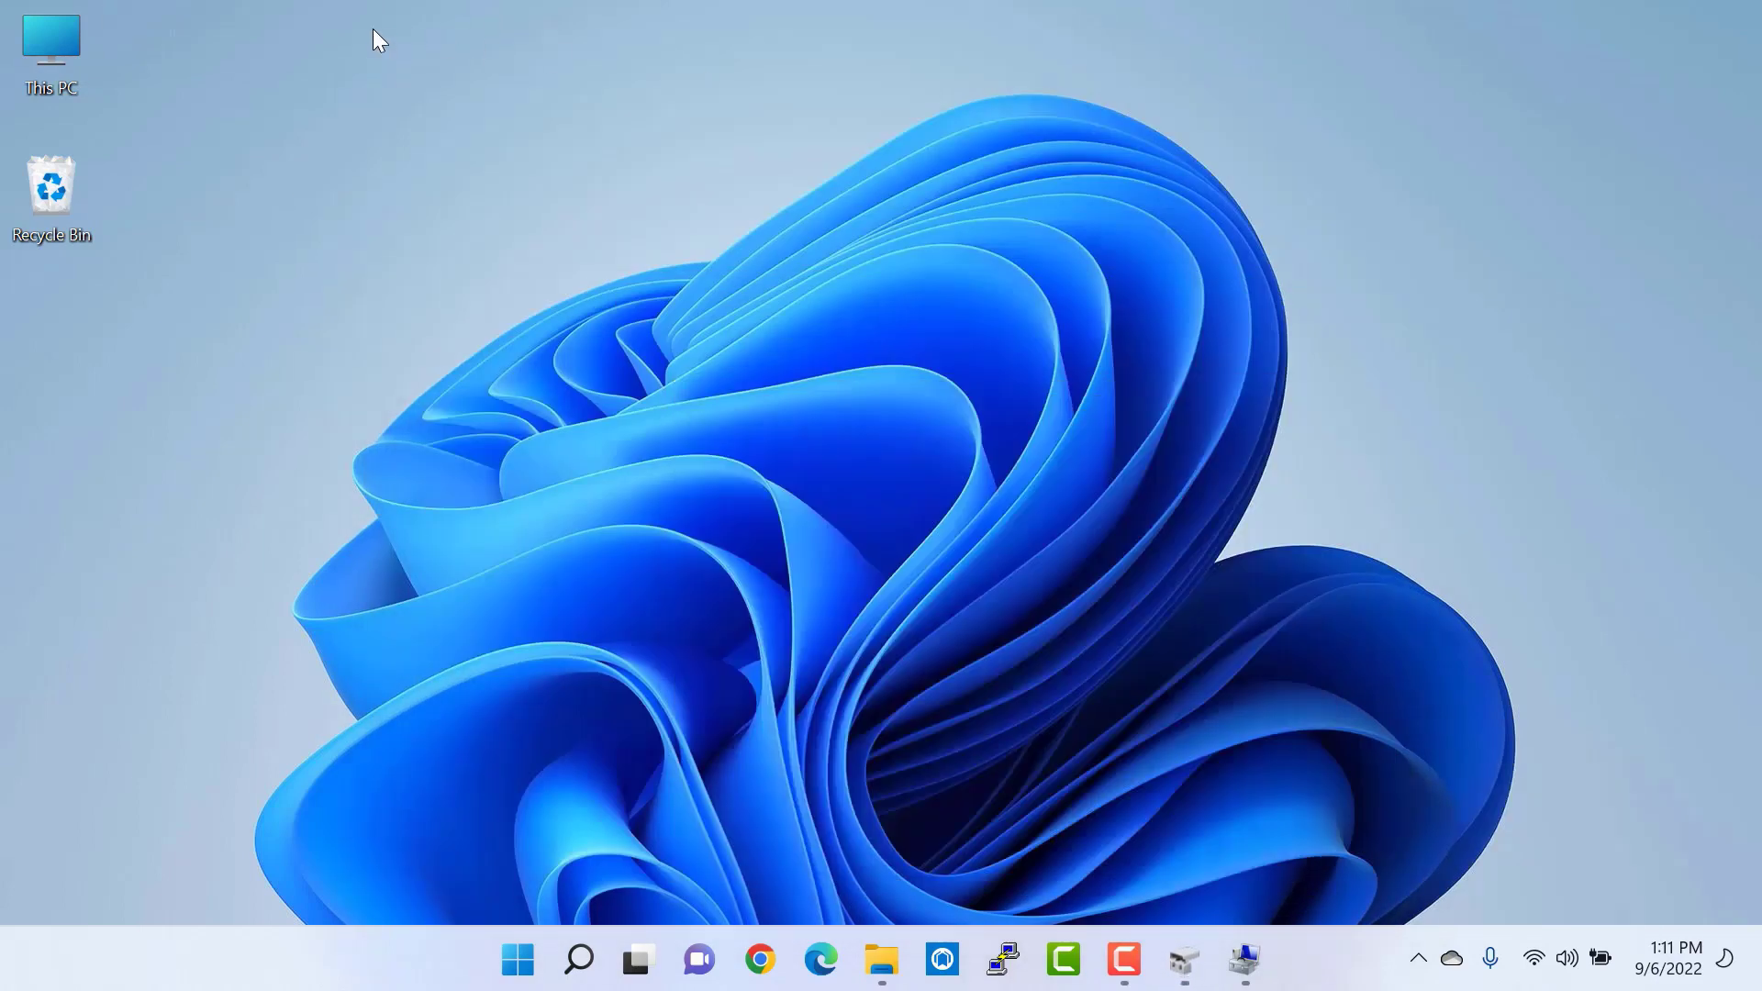
pyautogui.doubleClick(87, 46)
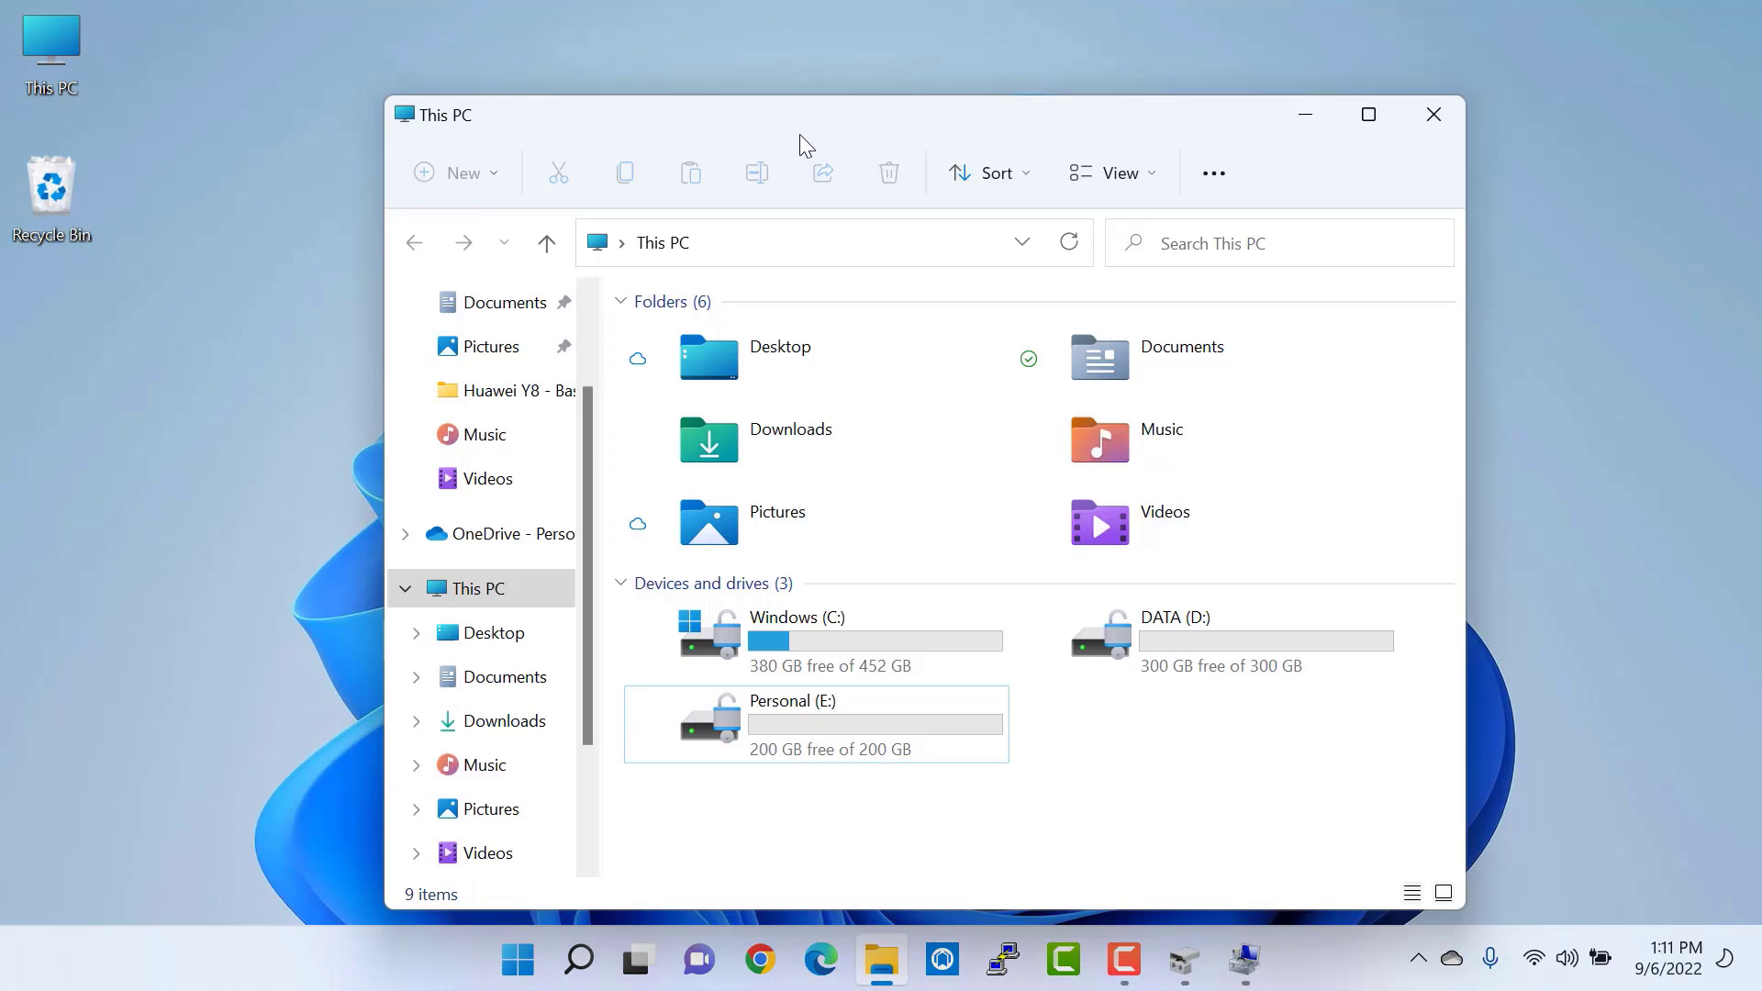
pyautogui.moveTo(801, 134); pyautogui.dragTo(788, 2)
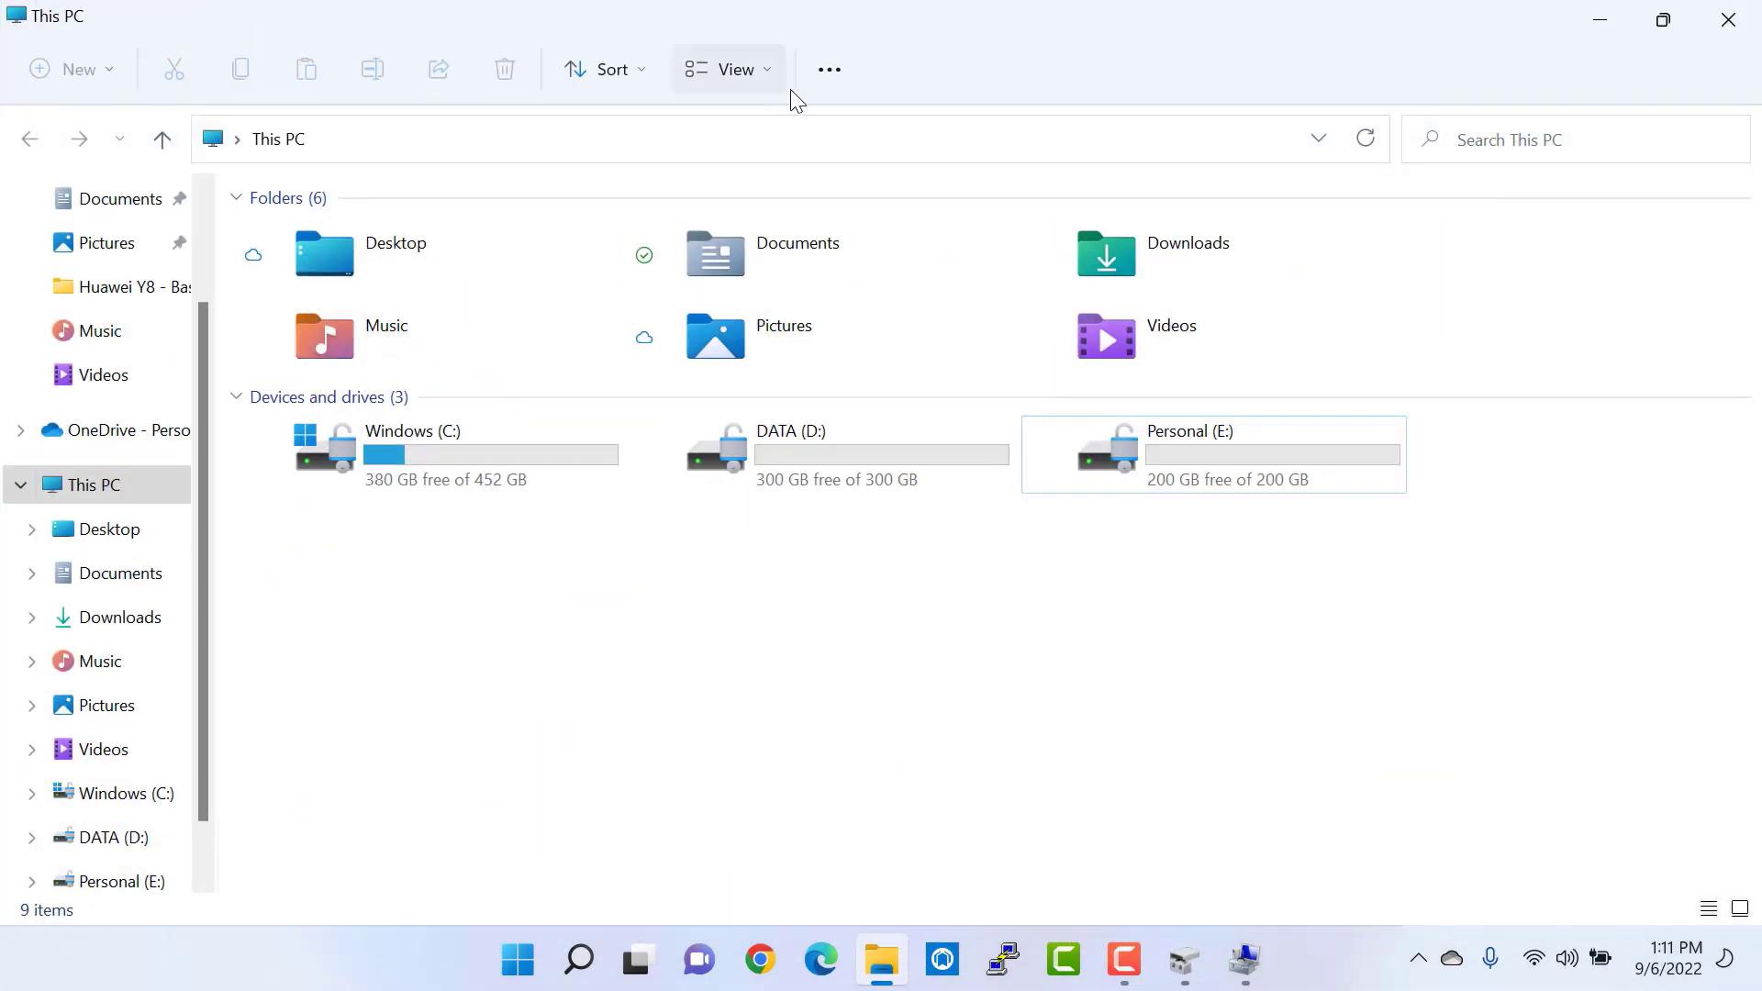
# Compare the drive tiles: Windows (C:) 452 GB, DATA (D:) 300 GB, Personal (E:) 200 GB
pyautogui.click(897, 476)
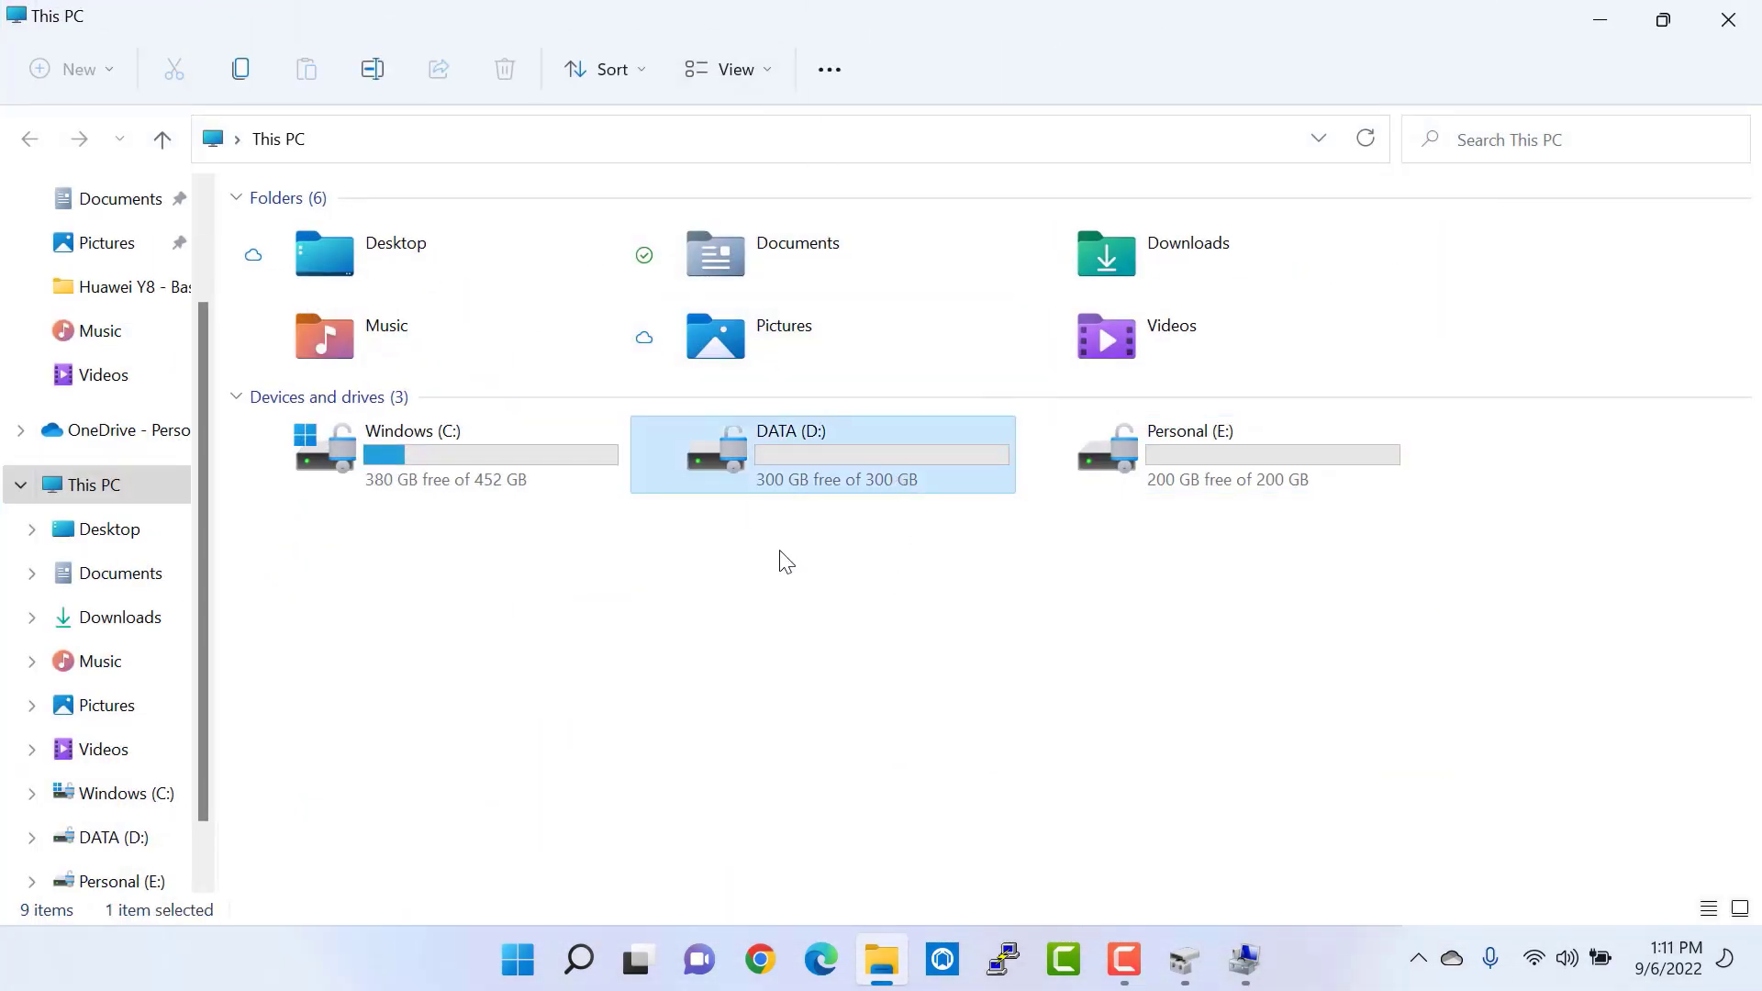
pyautogui.click(468, 491)
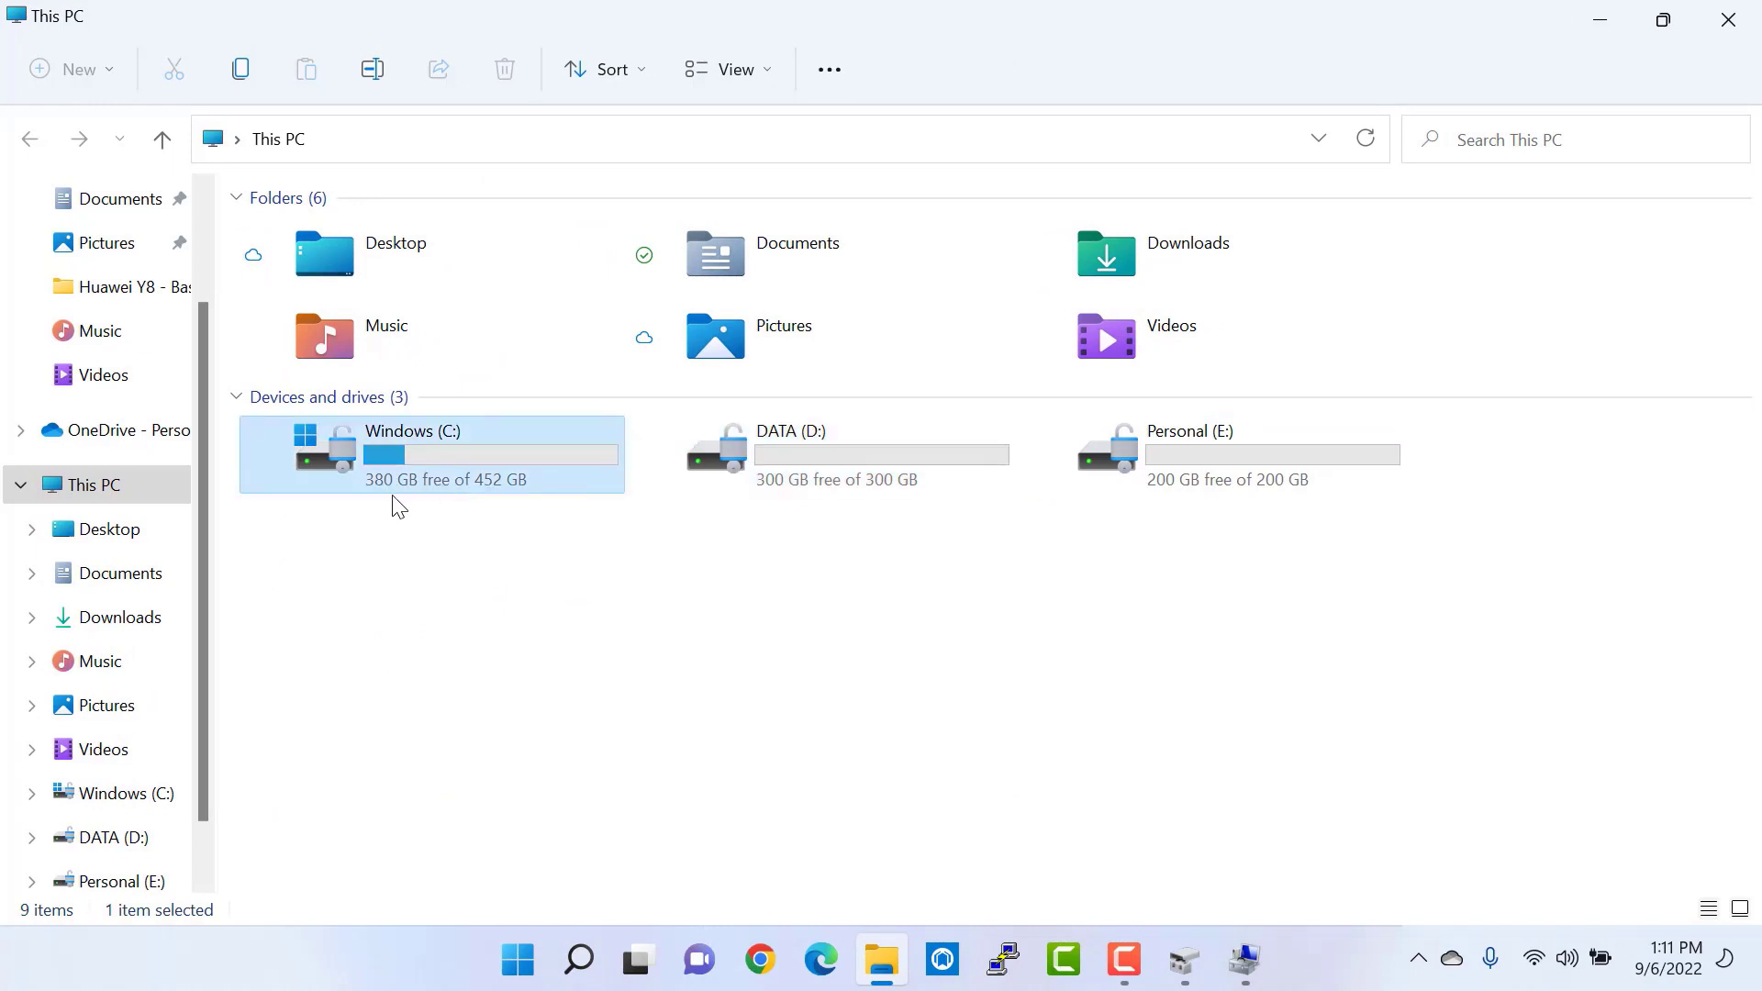
pyautogui.click(861, 628)
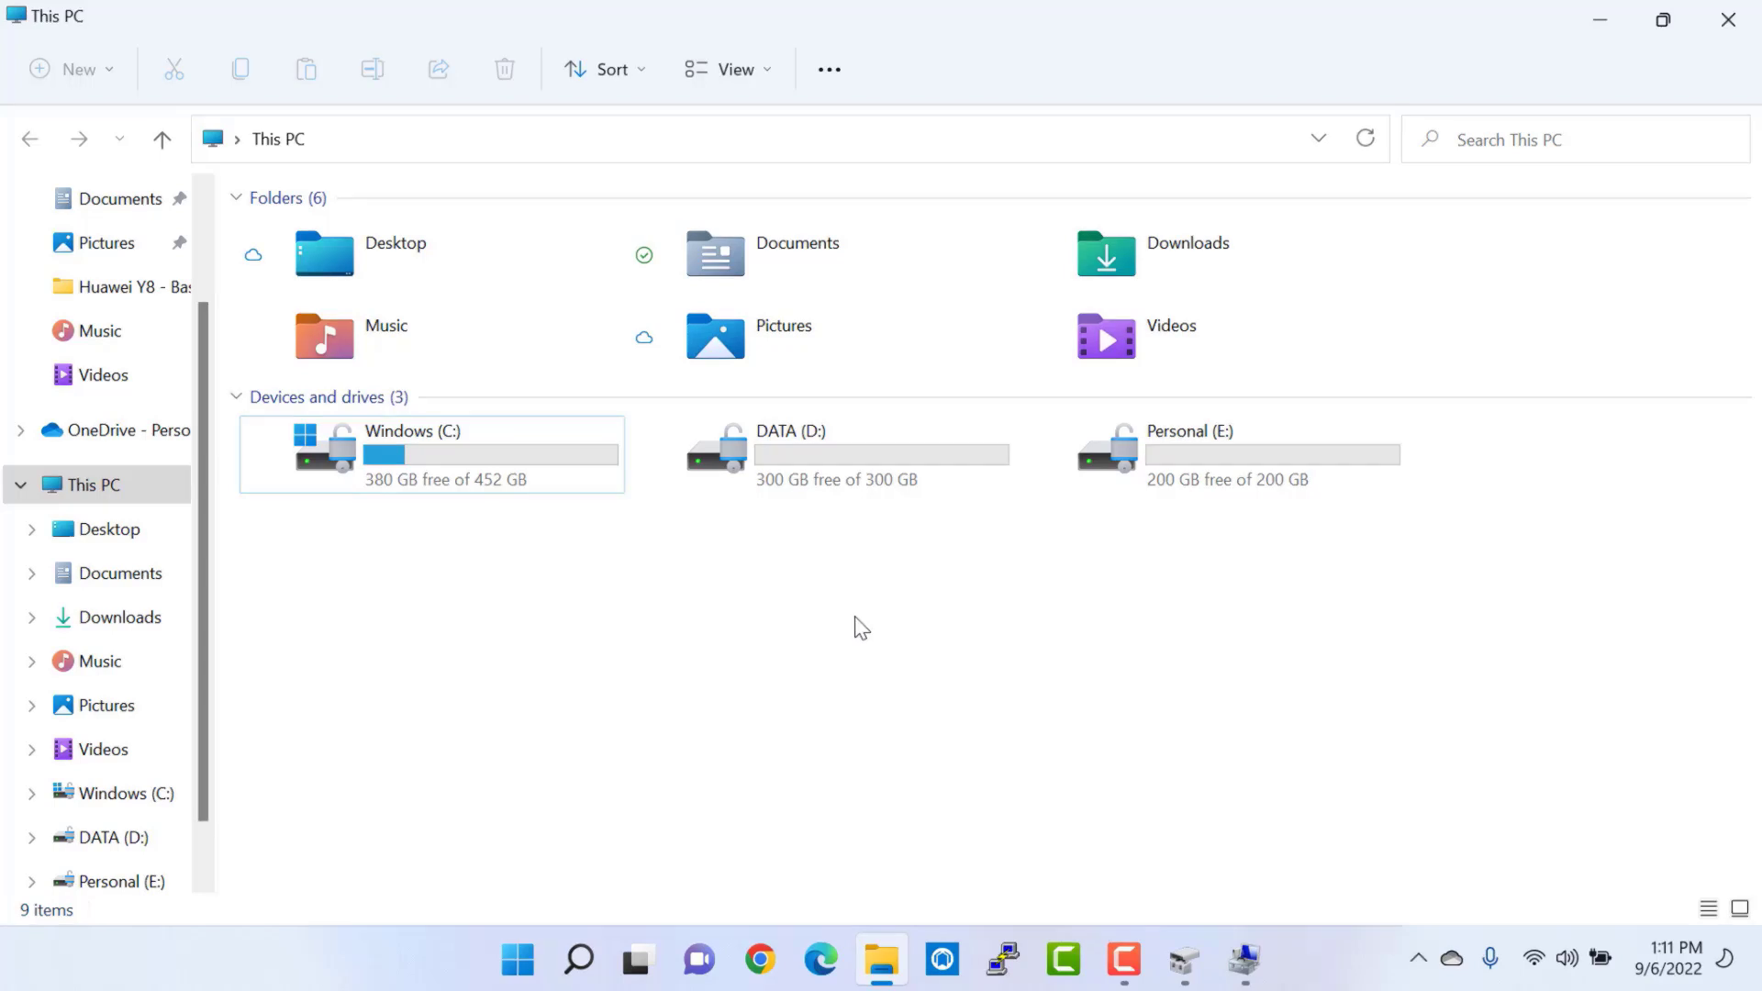
pyautogui.click(987, 470)
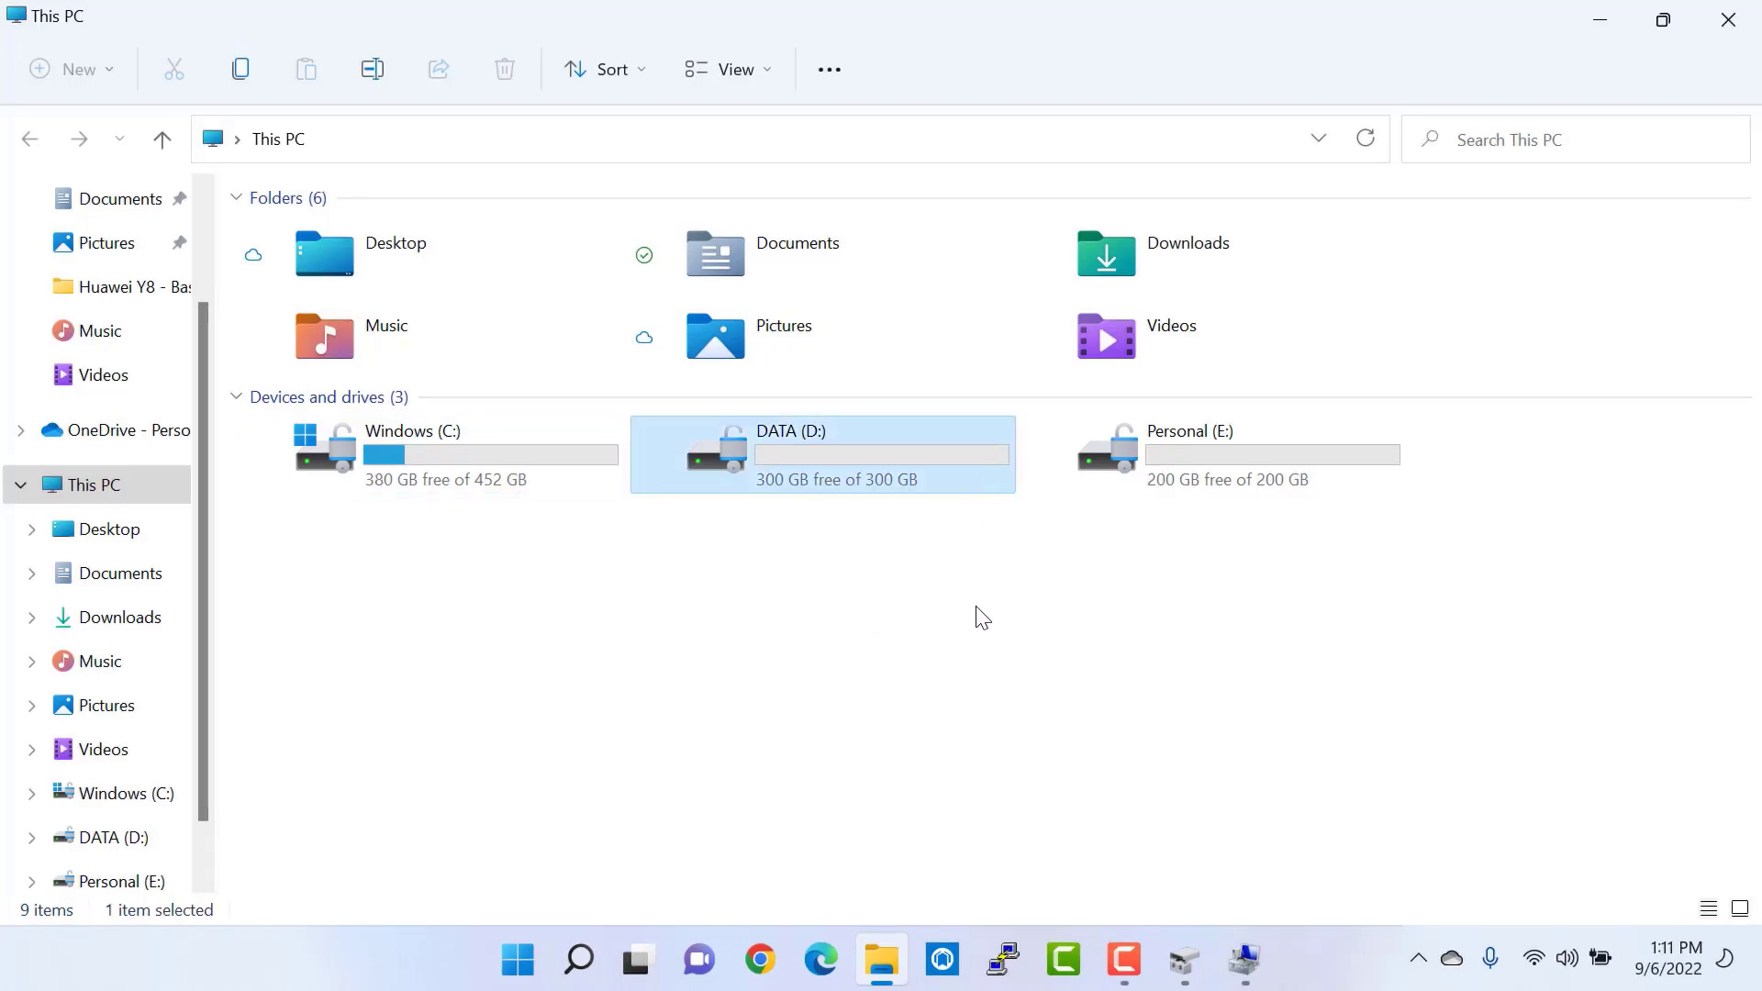
pyautogui.click(1163, 464)
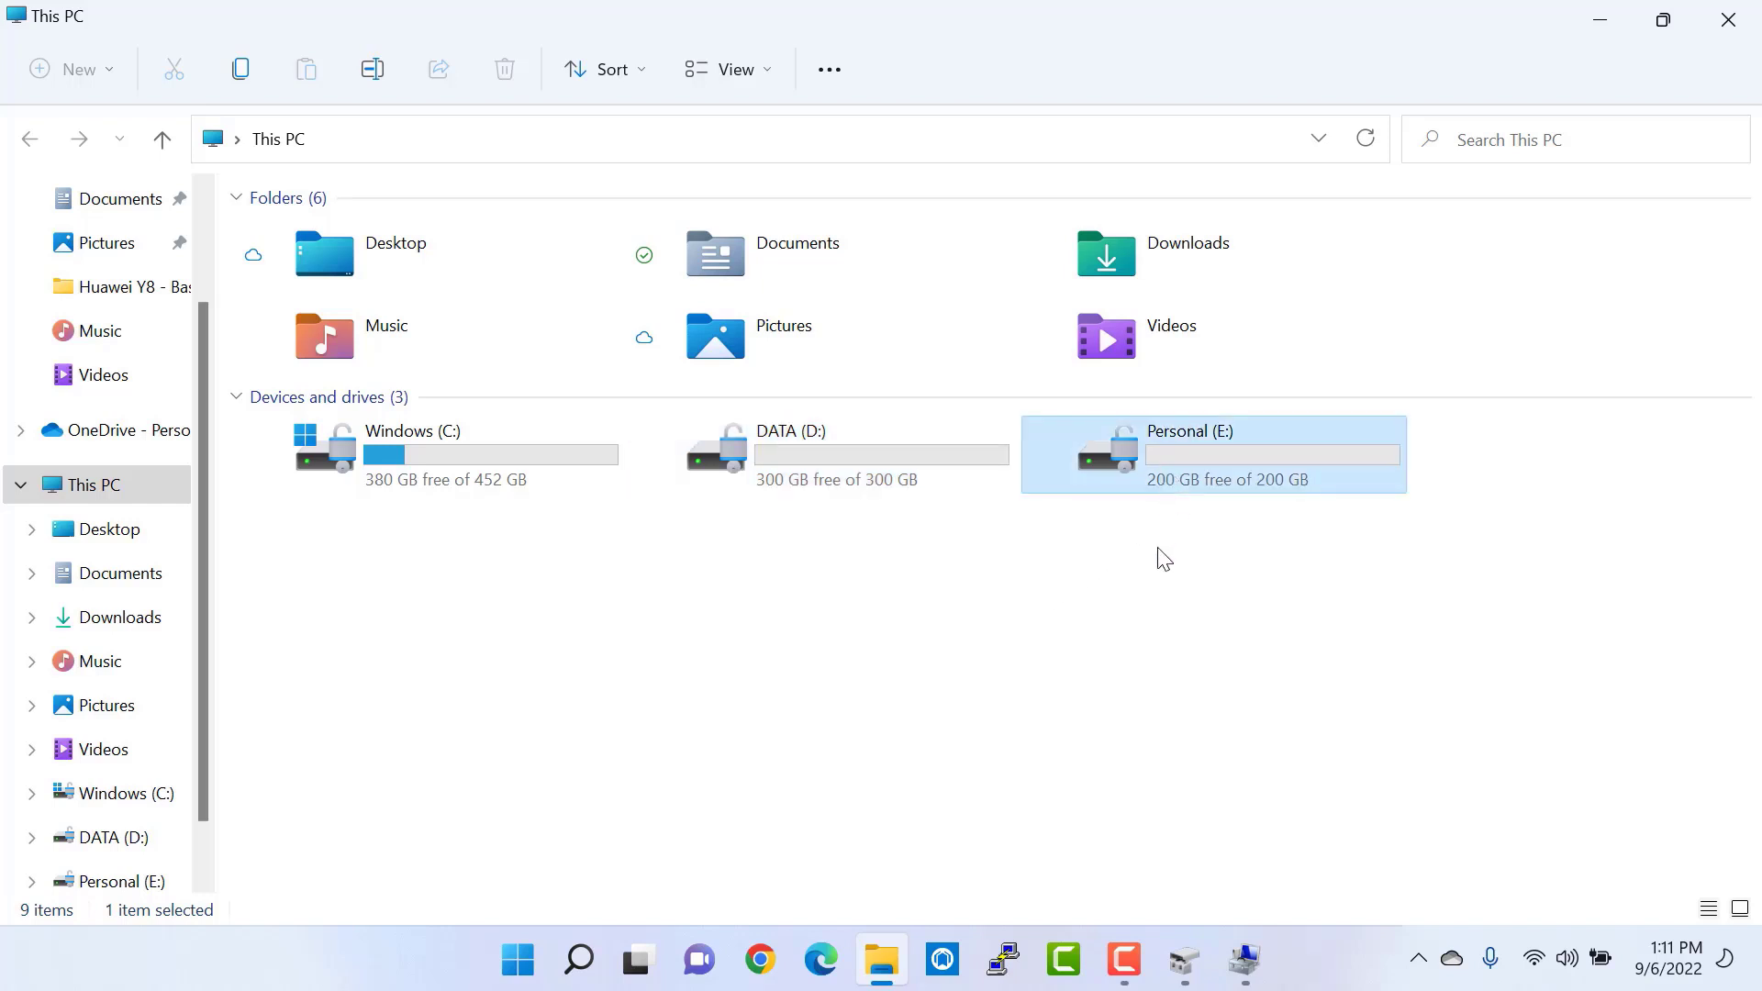
pyautogui.click(584, 503)
pyautogui.click(591, 482)
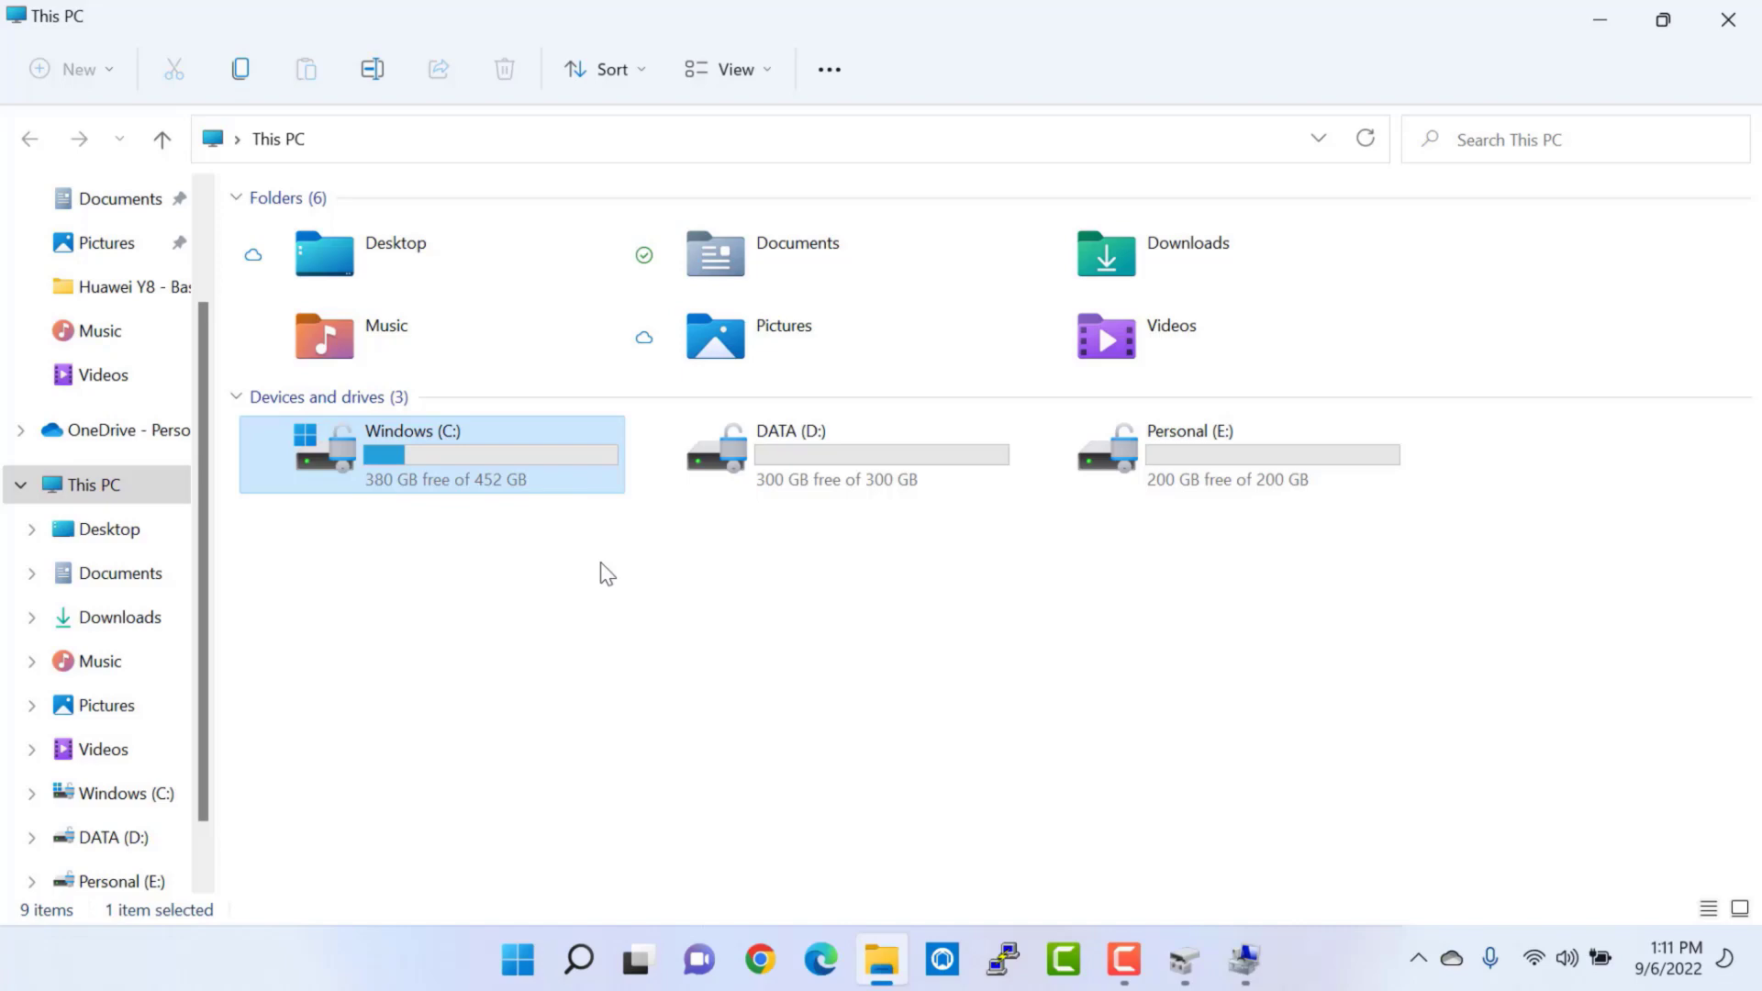
pyautogui.click(606, 574)
# Open Computer Management from This PC's context menu, show the Disk Management volume list, and move the window aside
pyautogui.rightClick(126, 450)
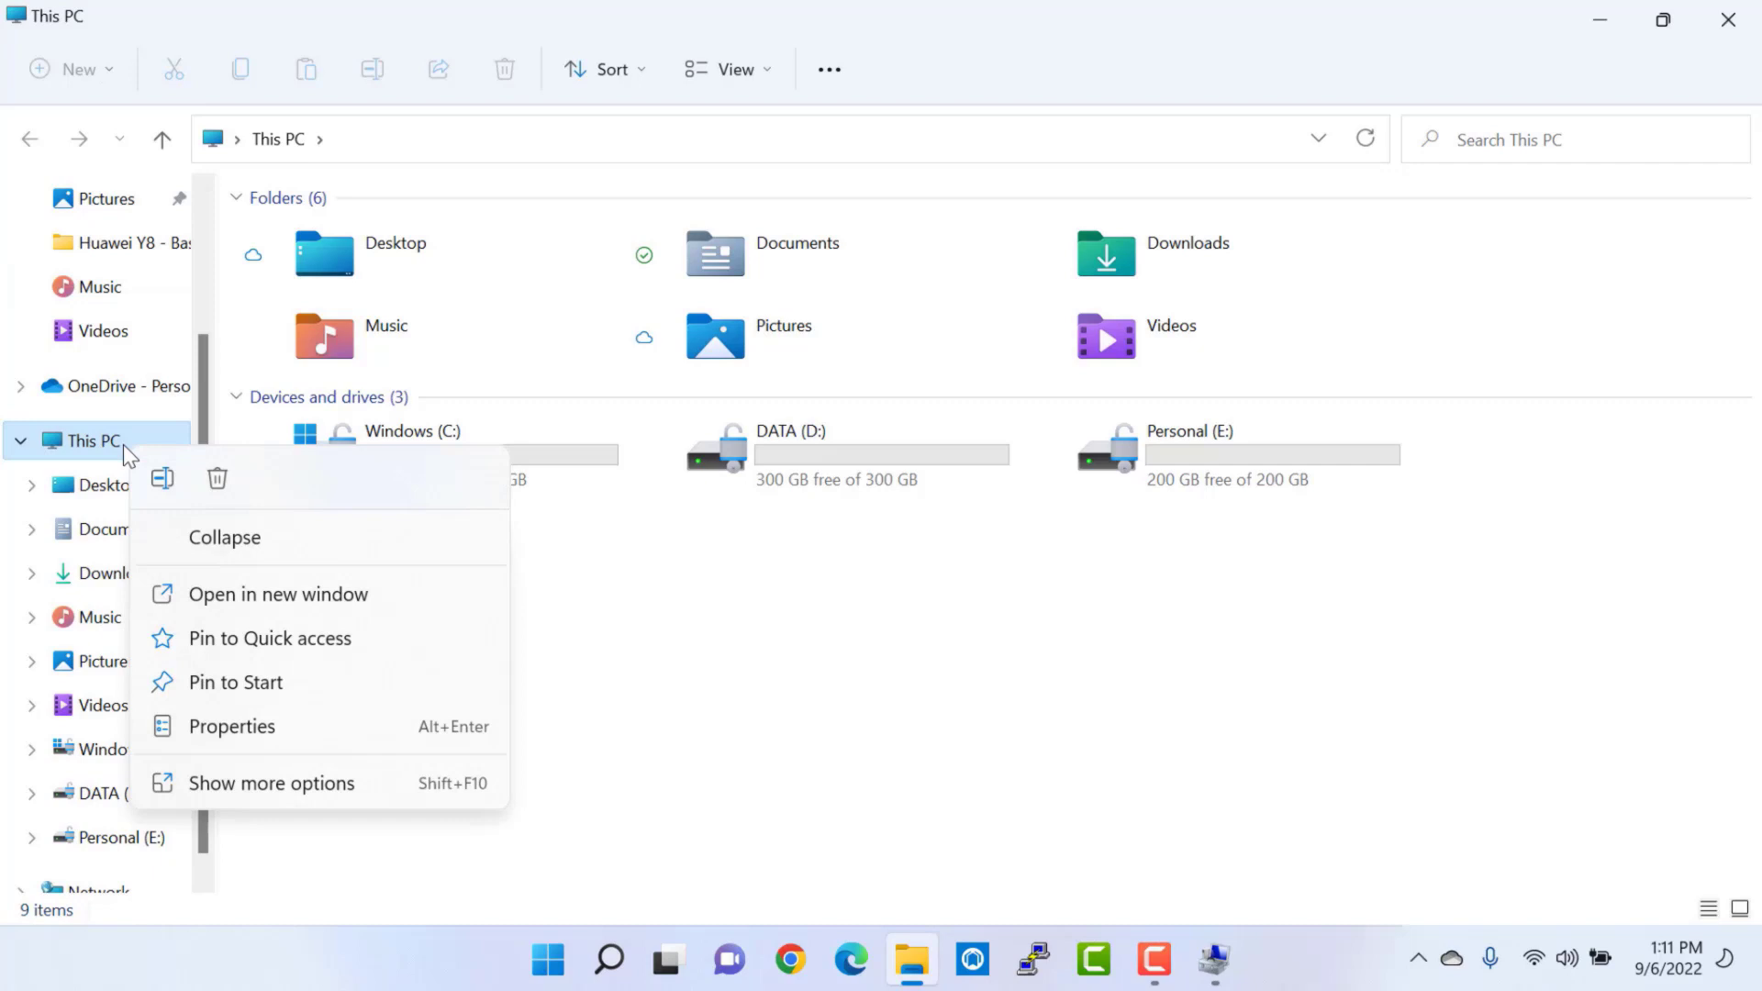
pyautogui.click(296, 783)
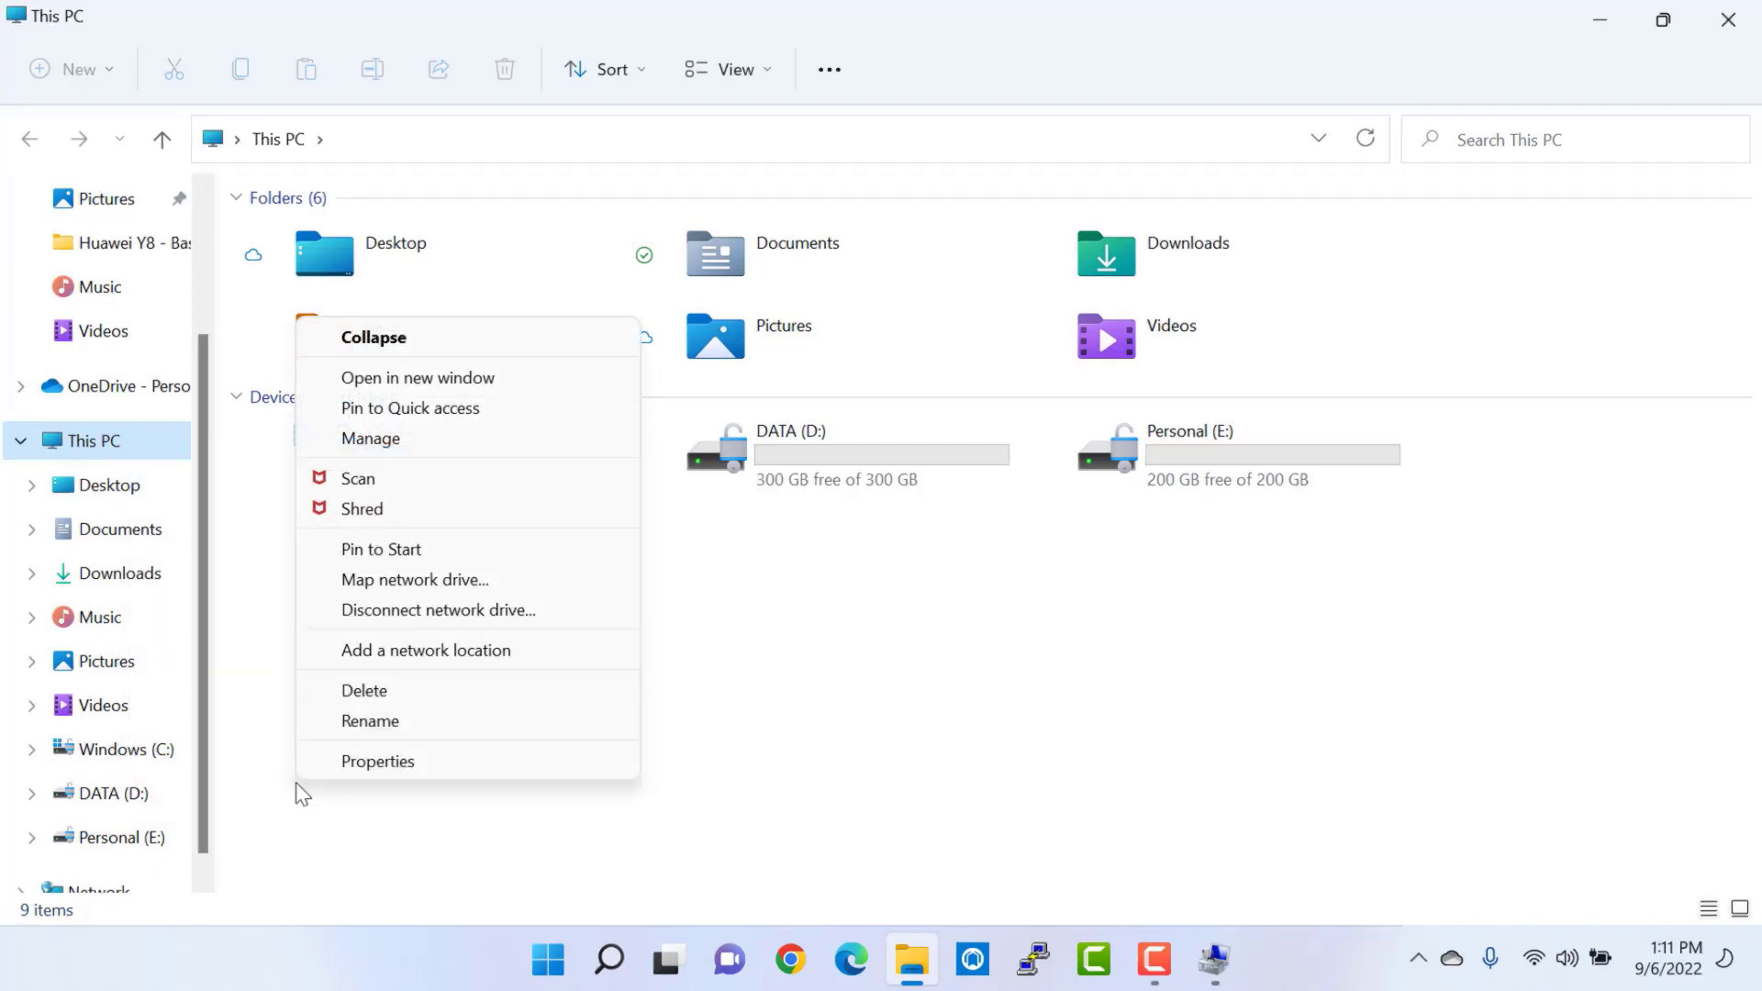
pyautogui.click(470, 448)
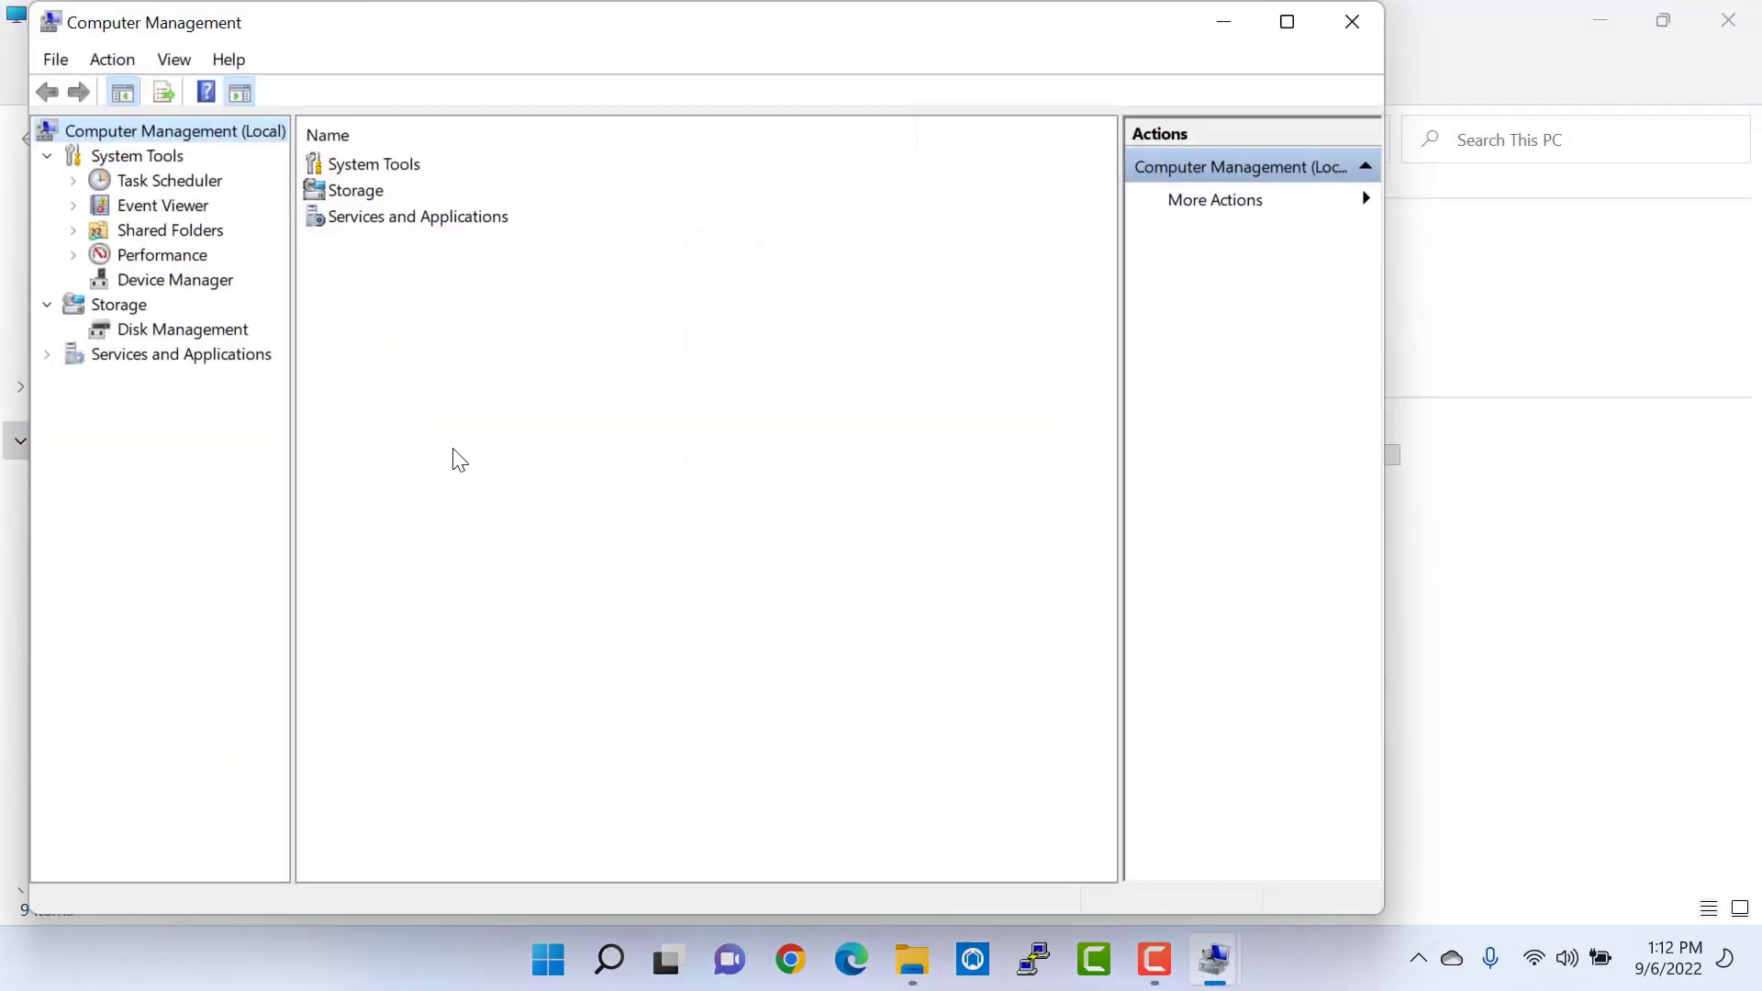
pyautogui.click(222, 330)
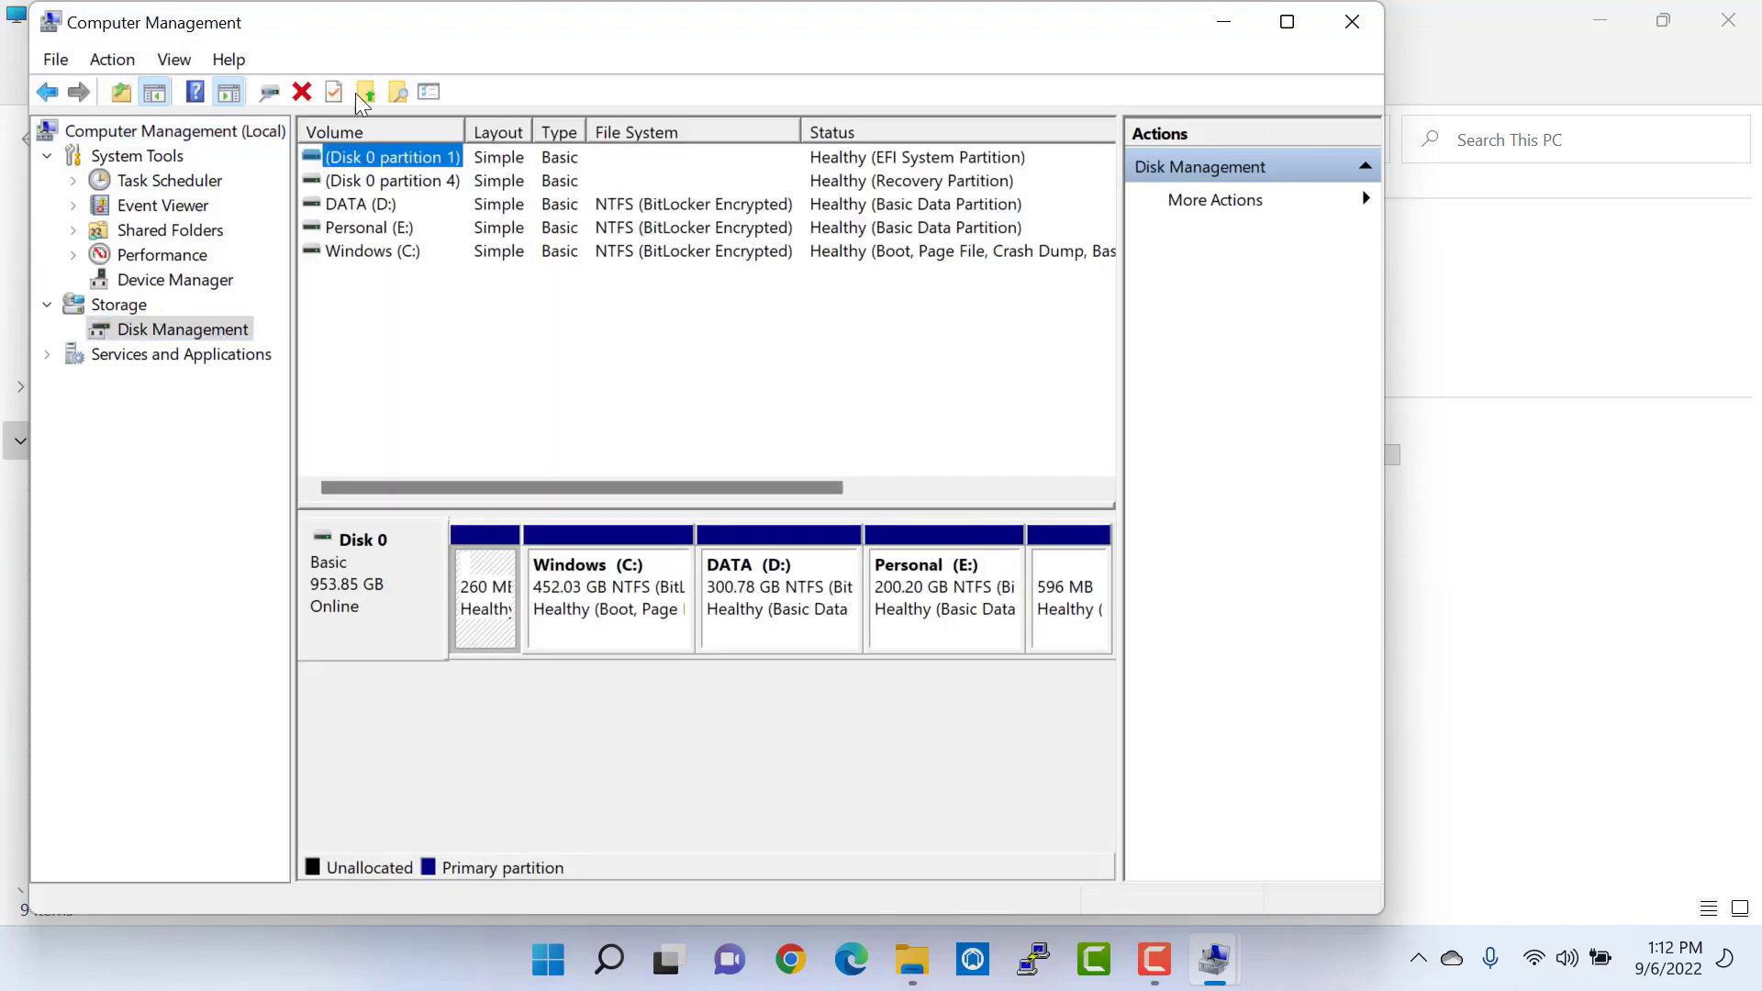
pyautogui.moveTo(436, 35); pyautogui.dragTo(617, 11)
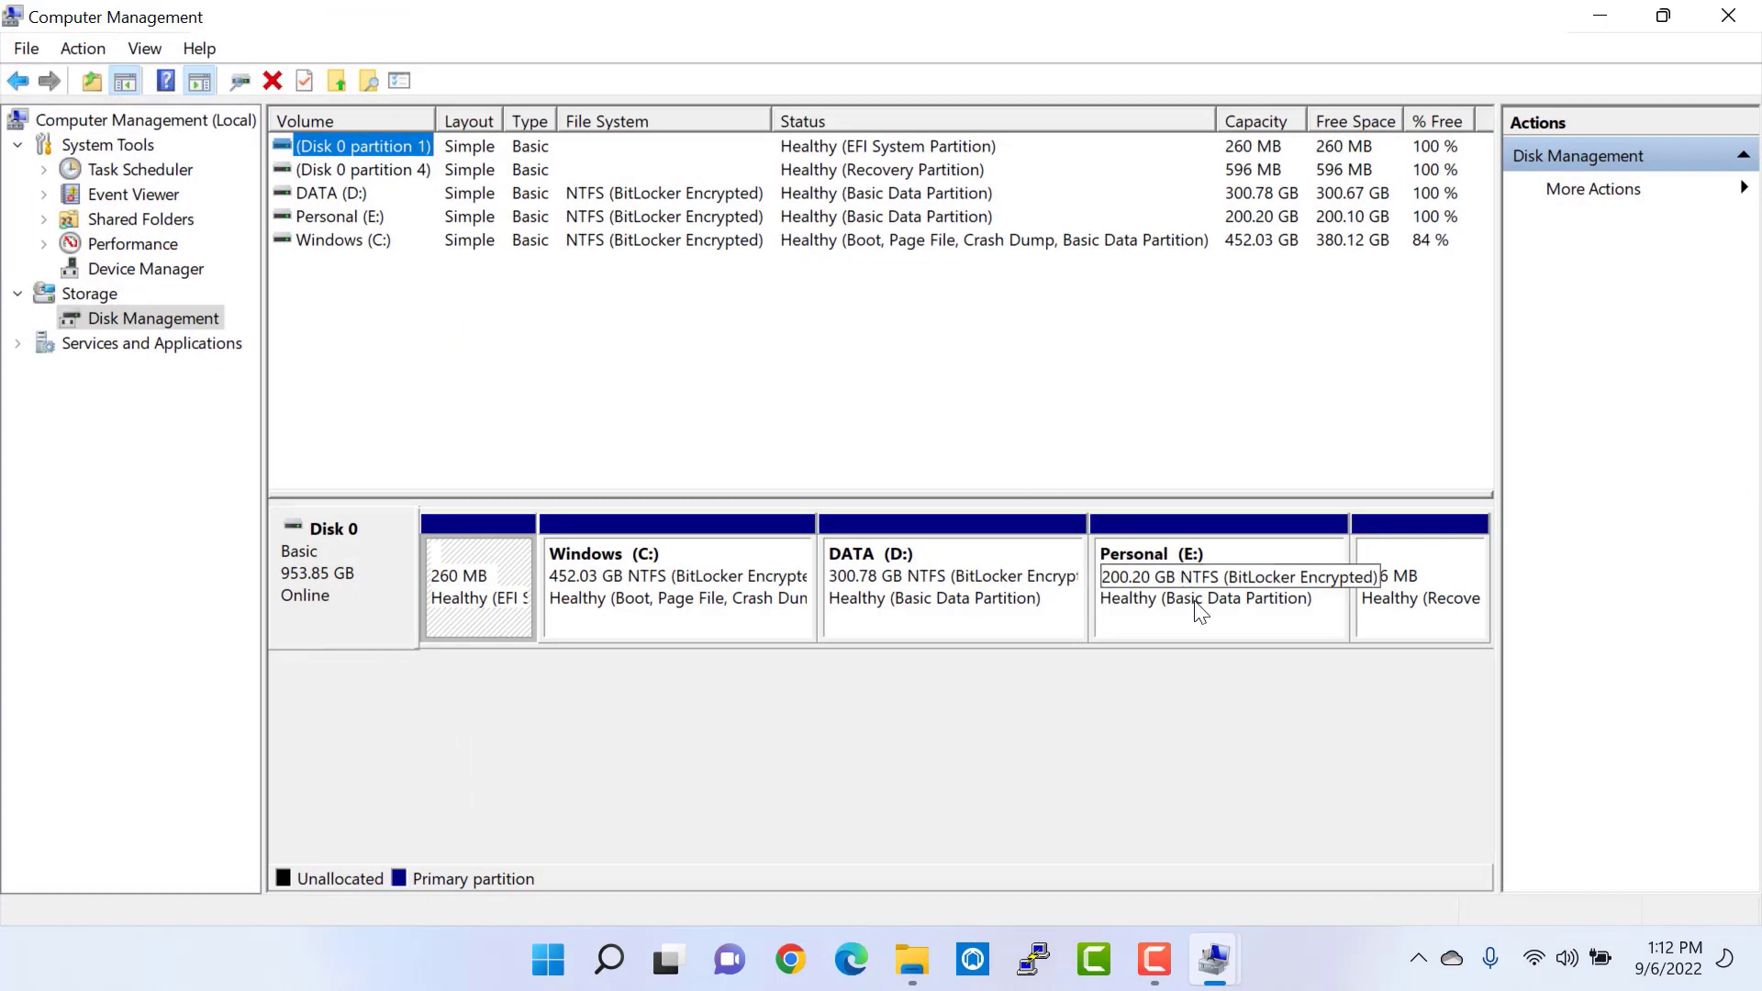
pyautogui.click(1198, 611)
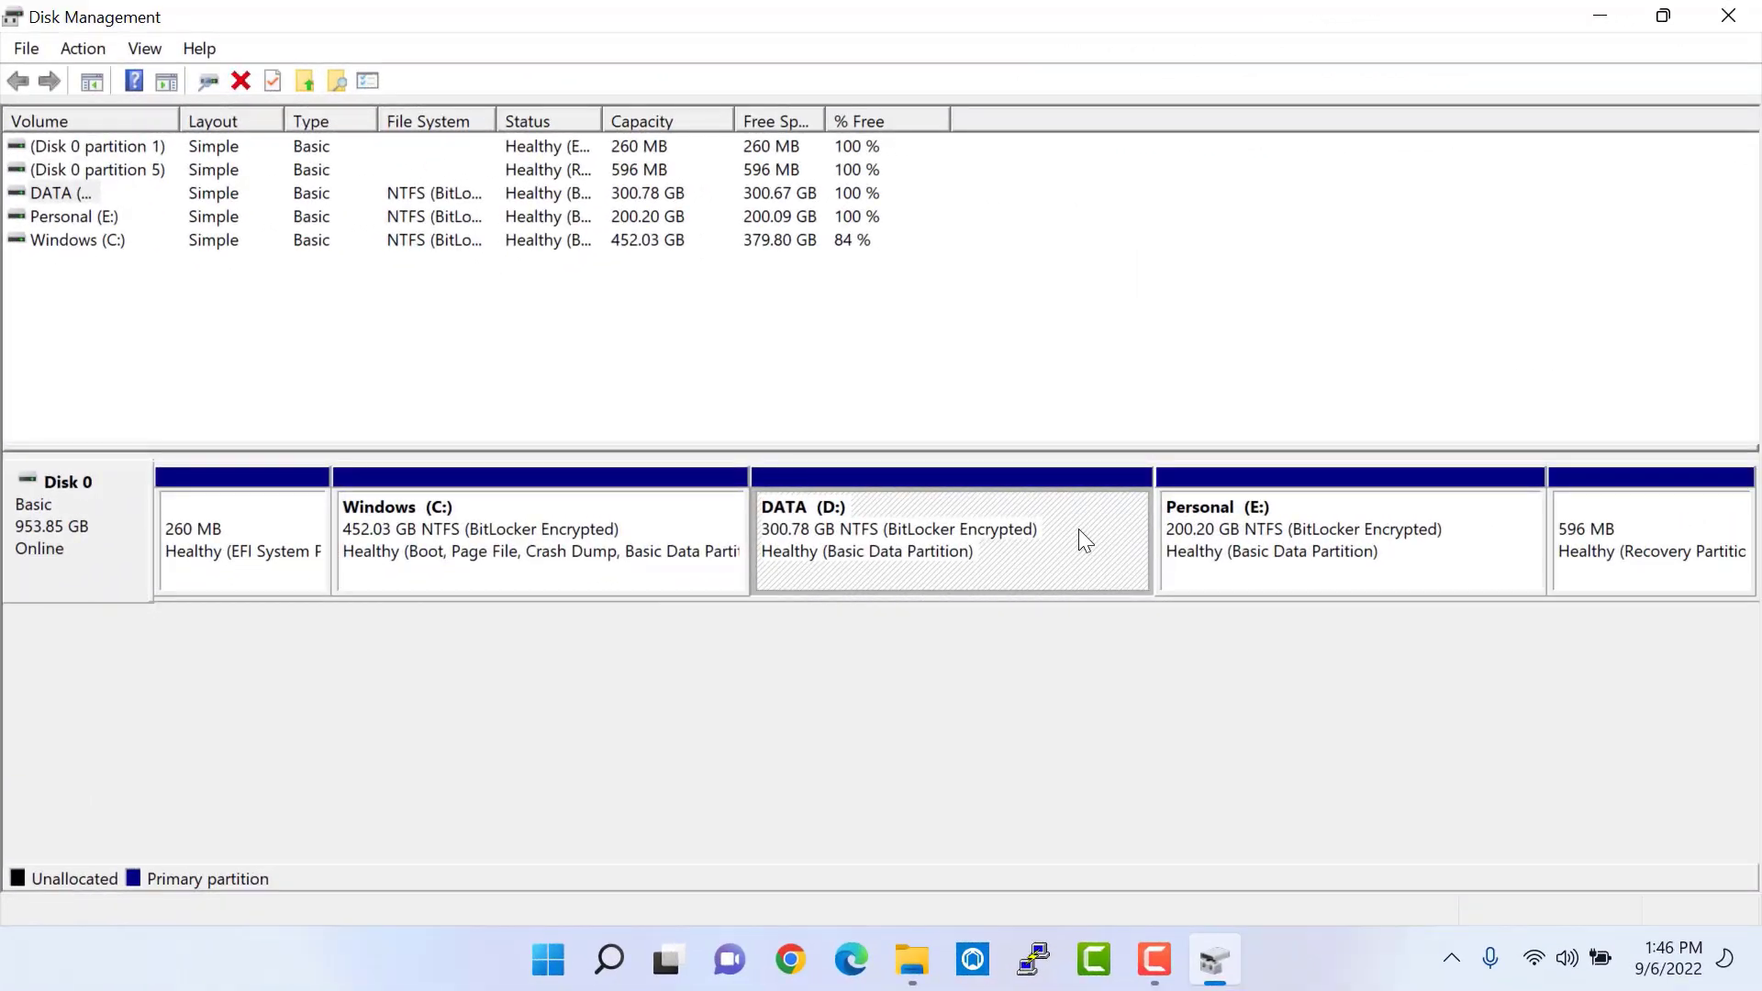
# Delete the DATA (D:) volume, confirming the data, BitLocker and in-use warnings, freeing 300.78 GB
pyautogui.rightClick(878, 505)
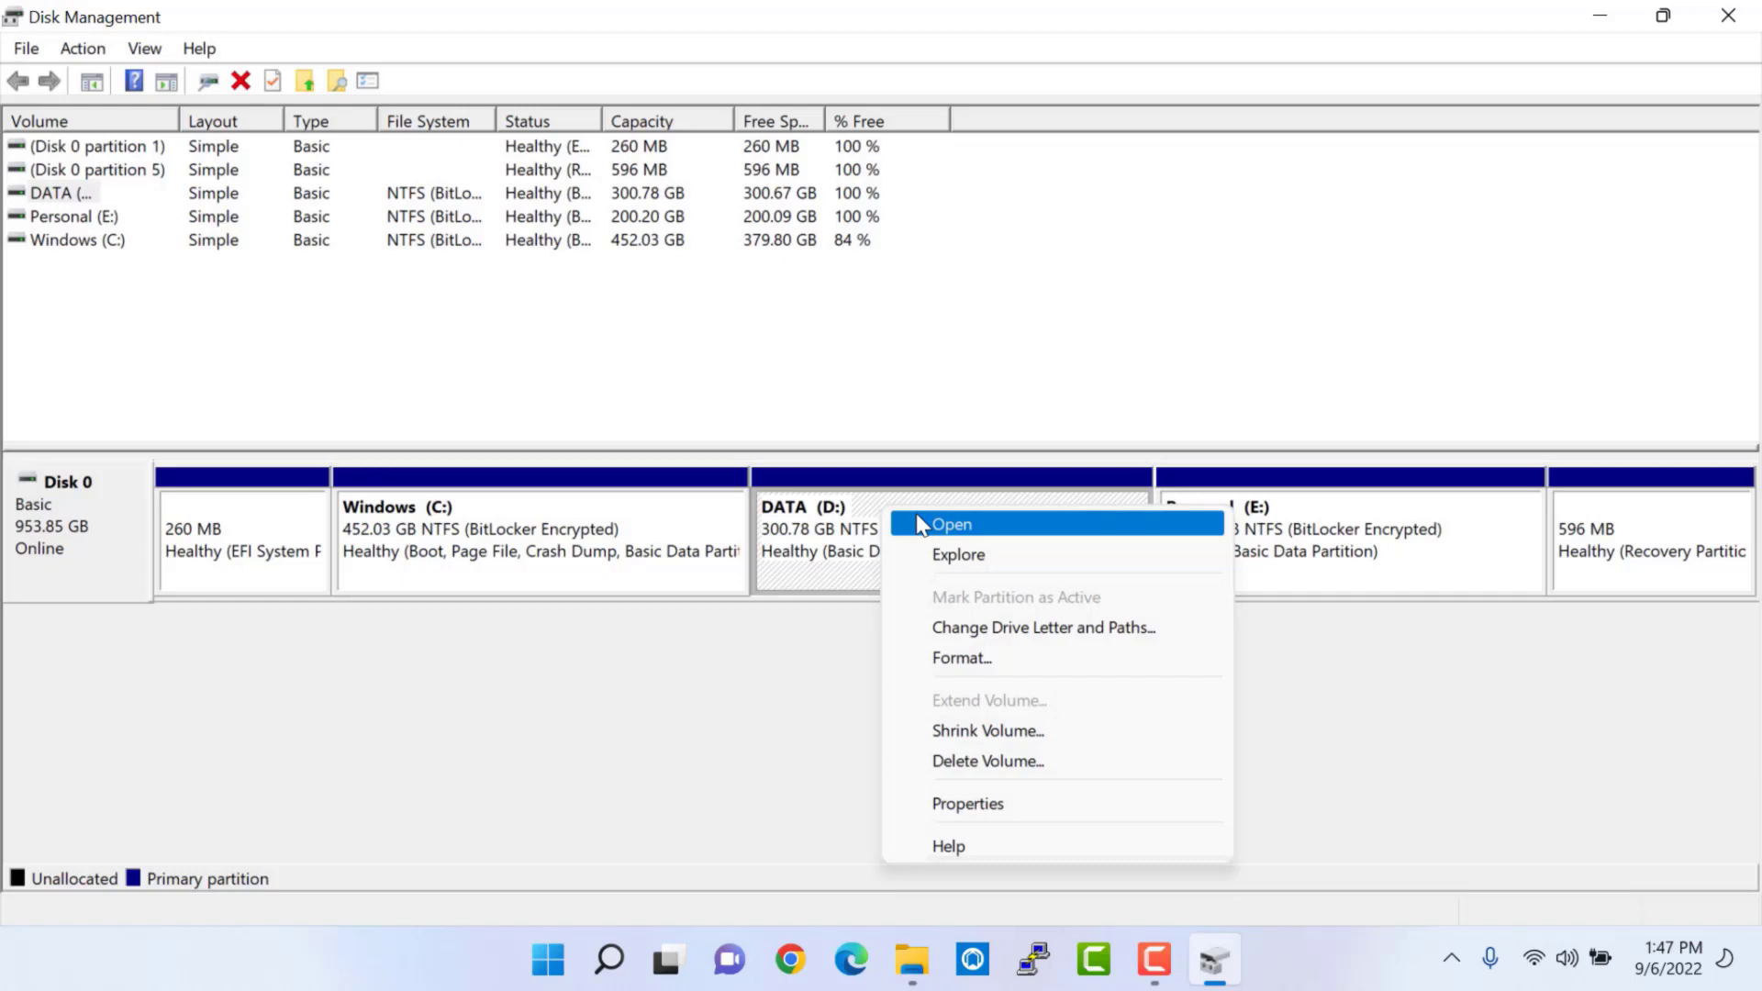
pyautogui.click(1068, 765)
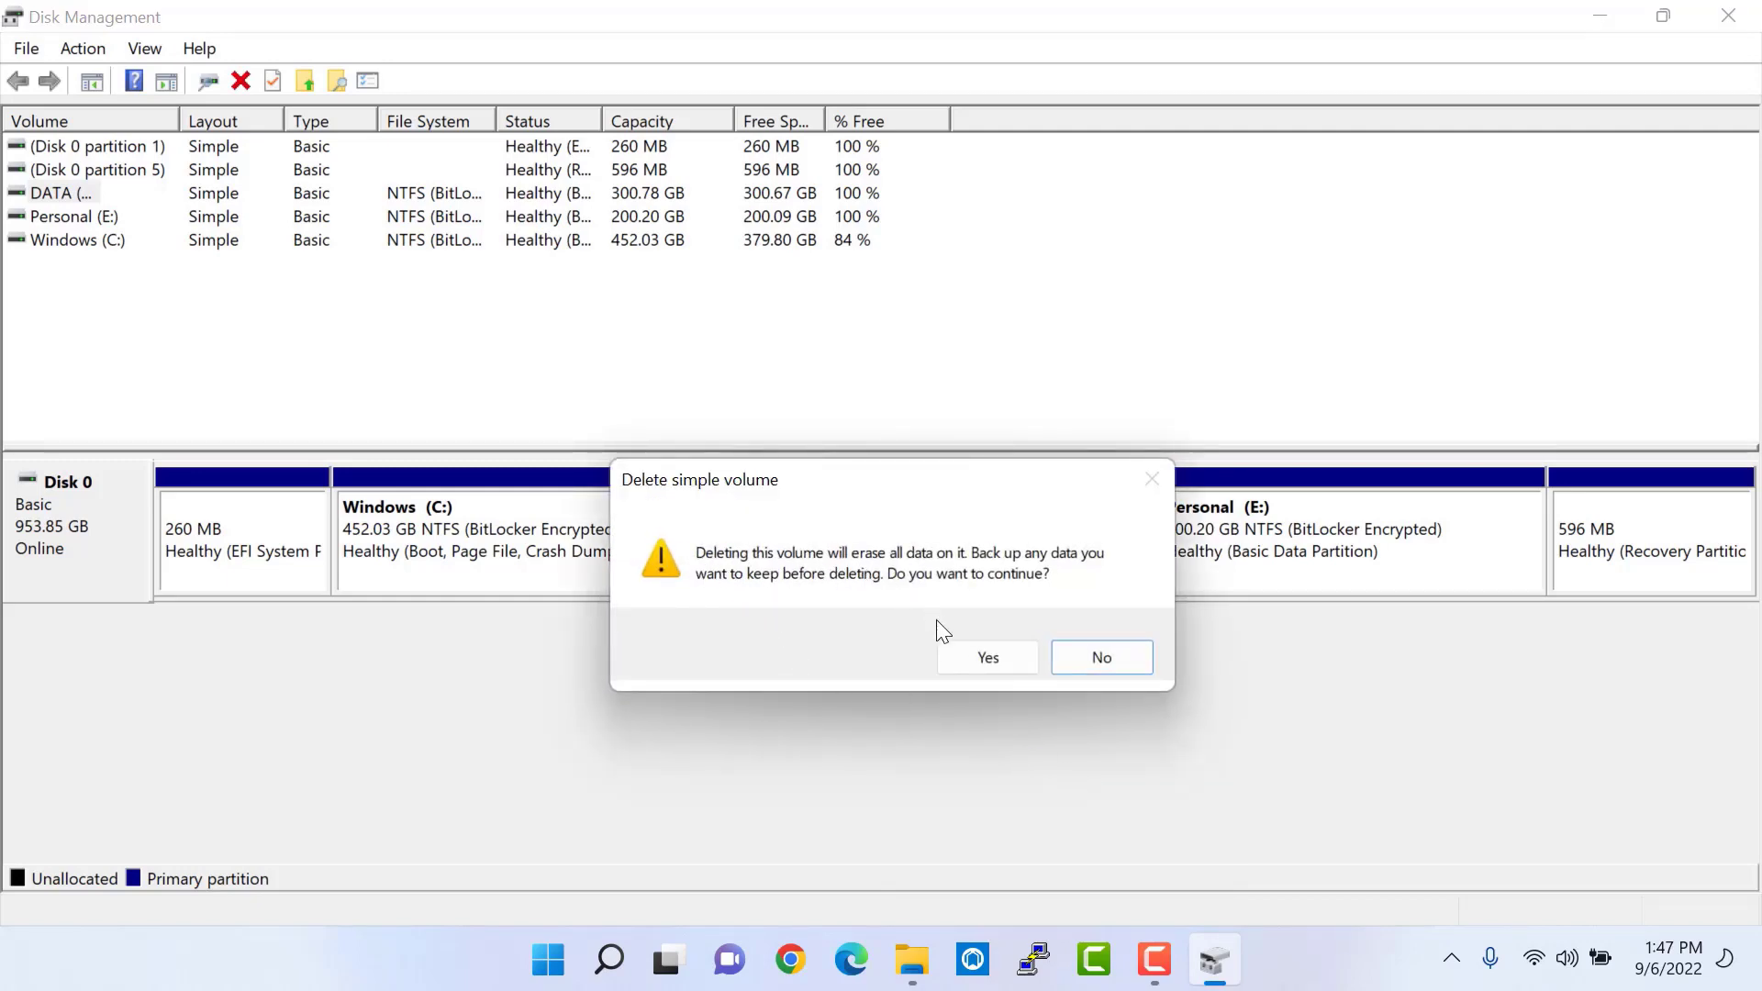
pyautogui.click(966, 668)
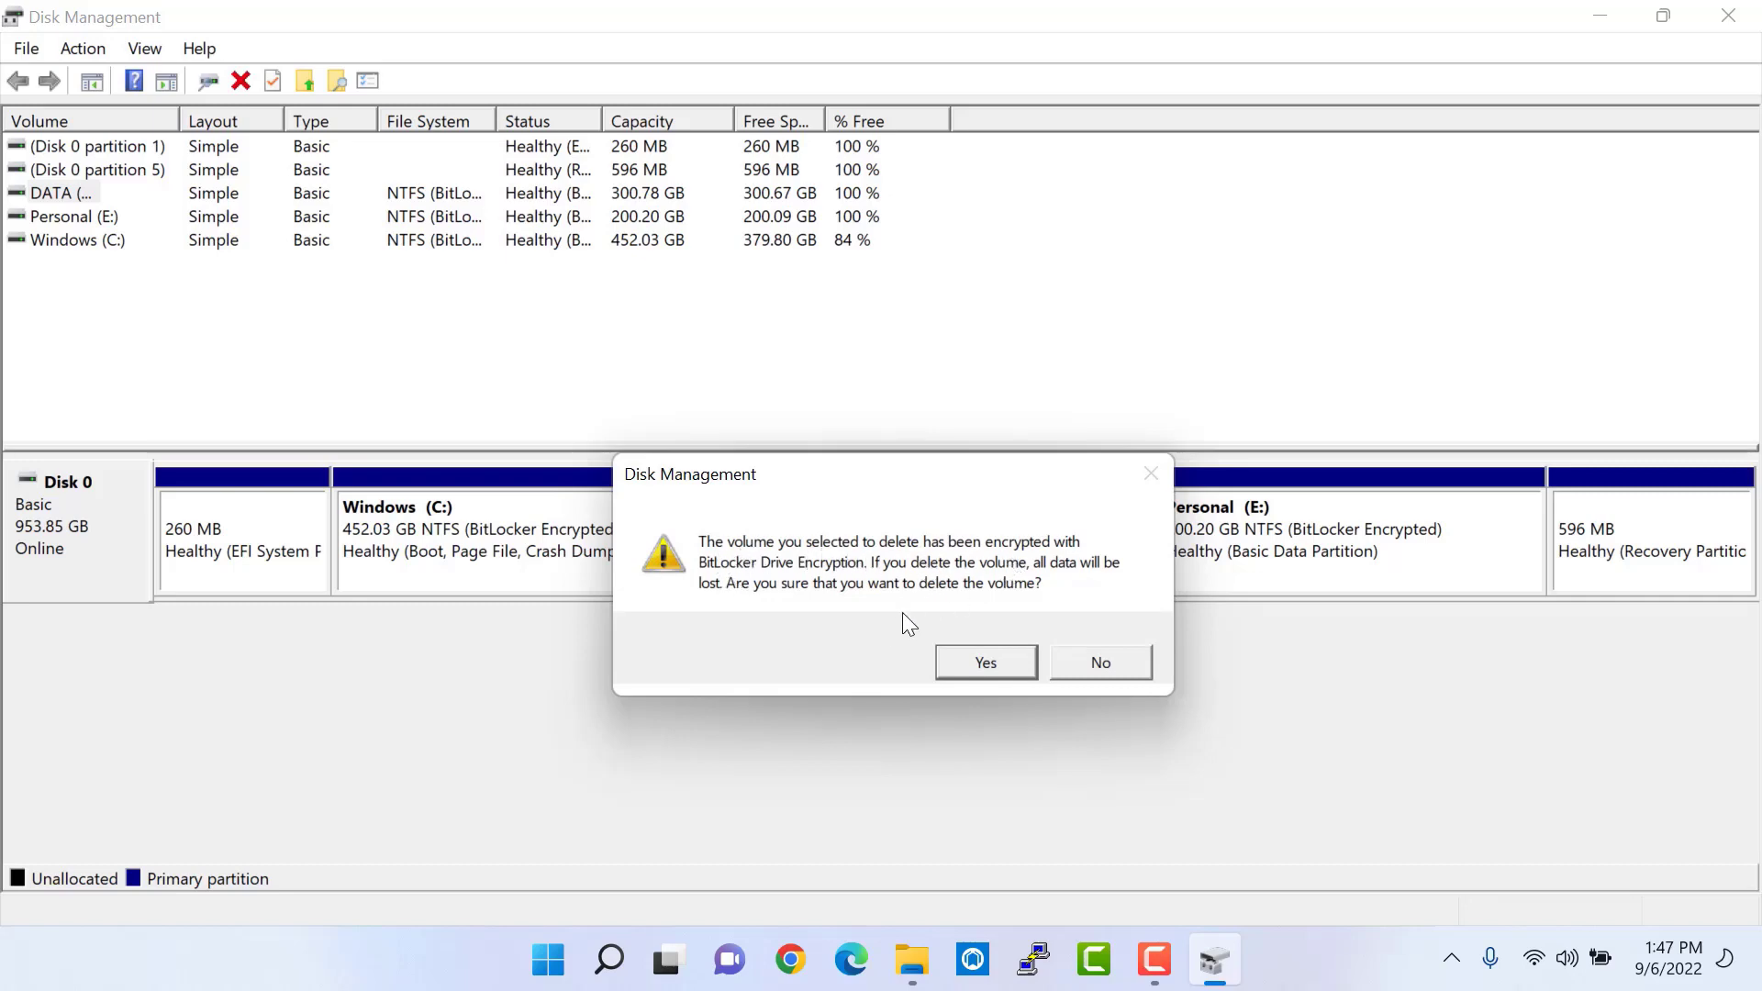
pyautogui.click(950, 658)
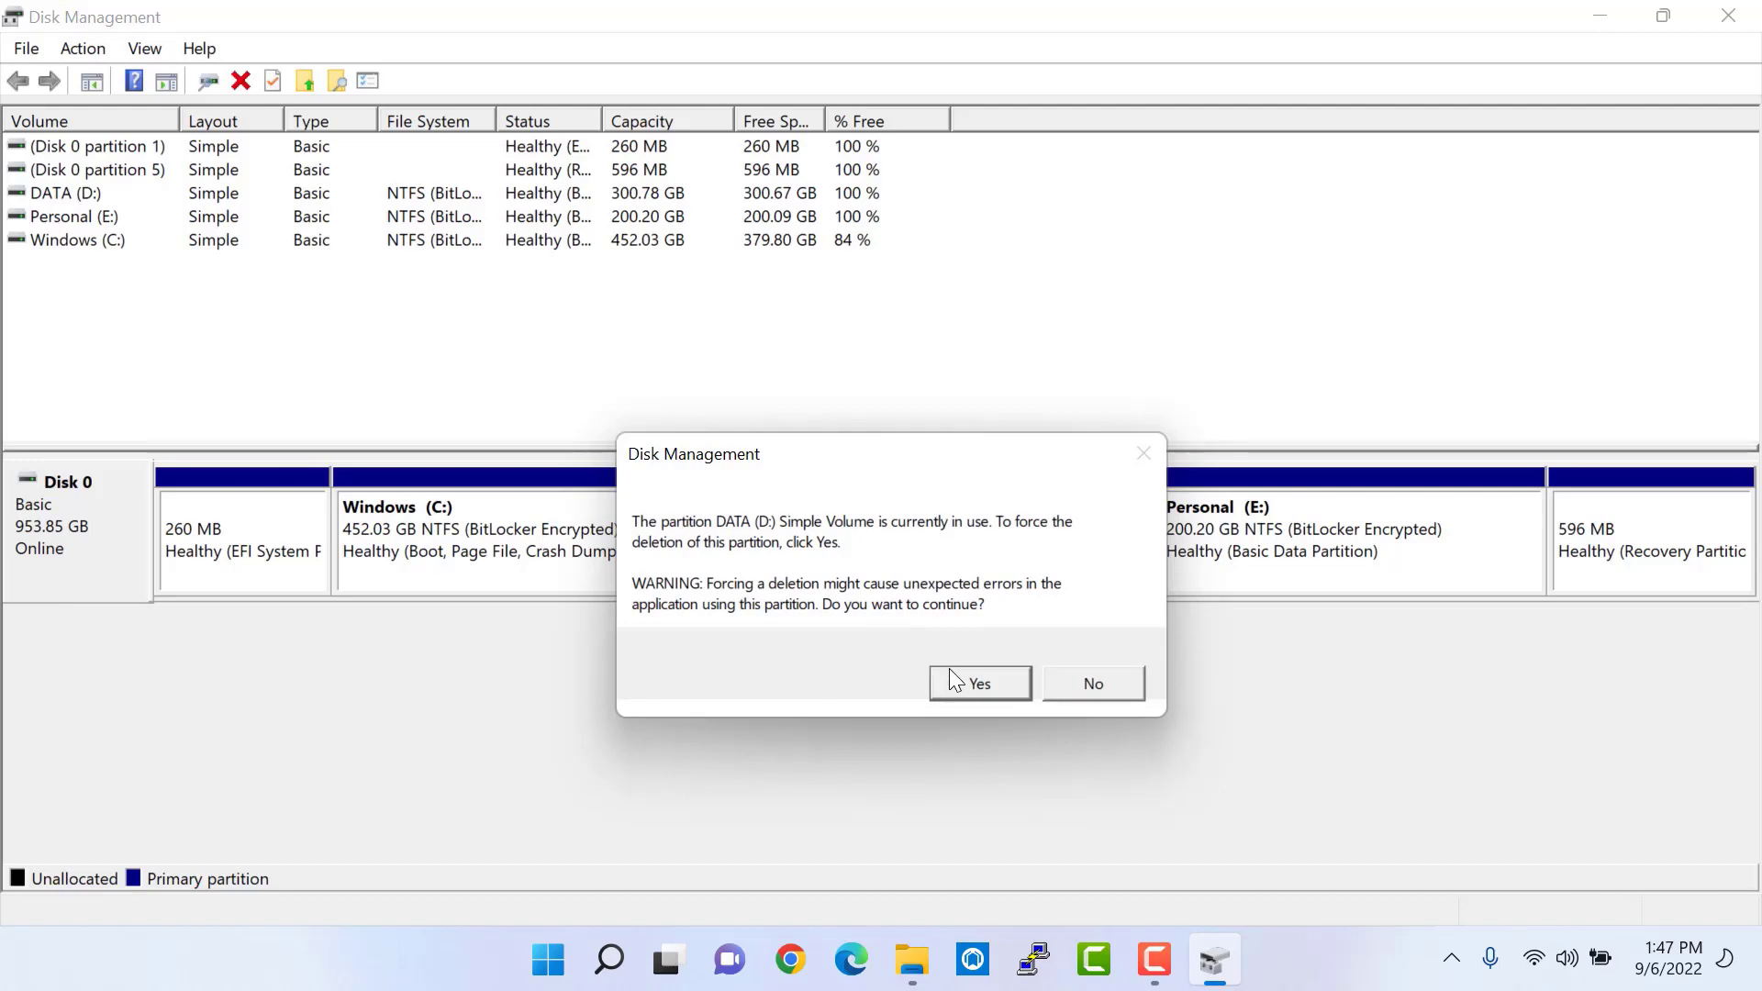
pyautogui.click(954, 681)
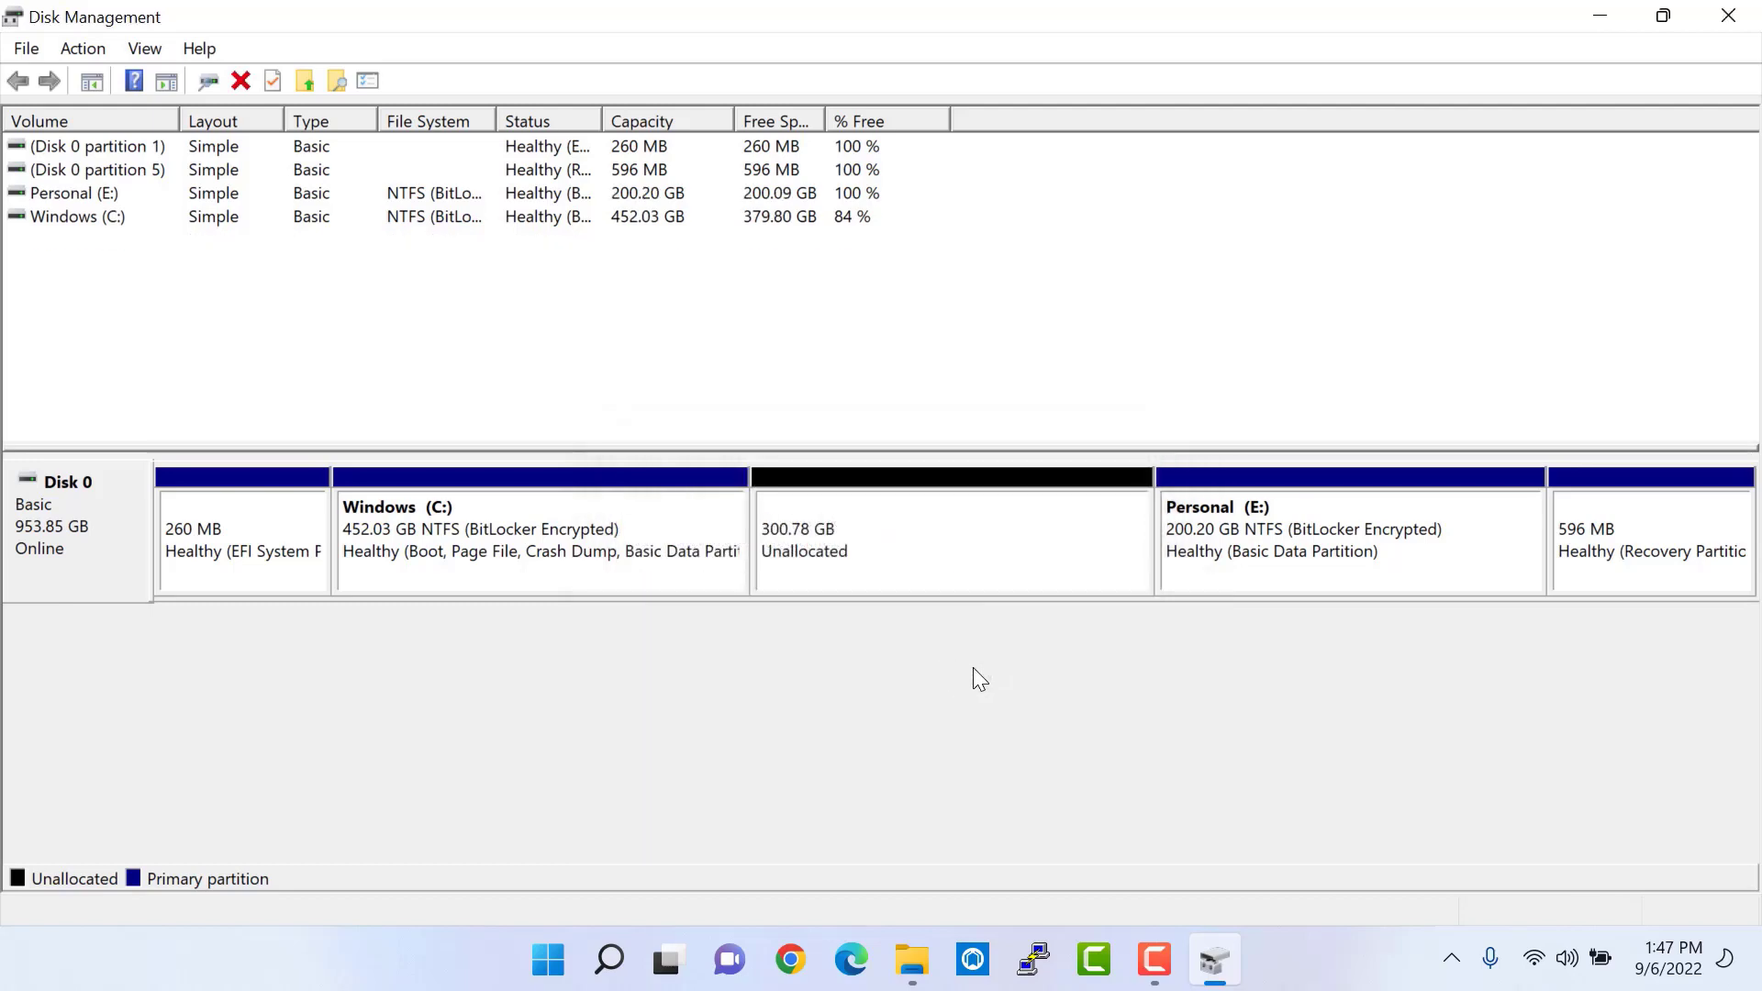
pyautogui.click(1039, 573)
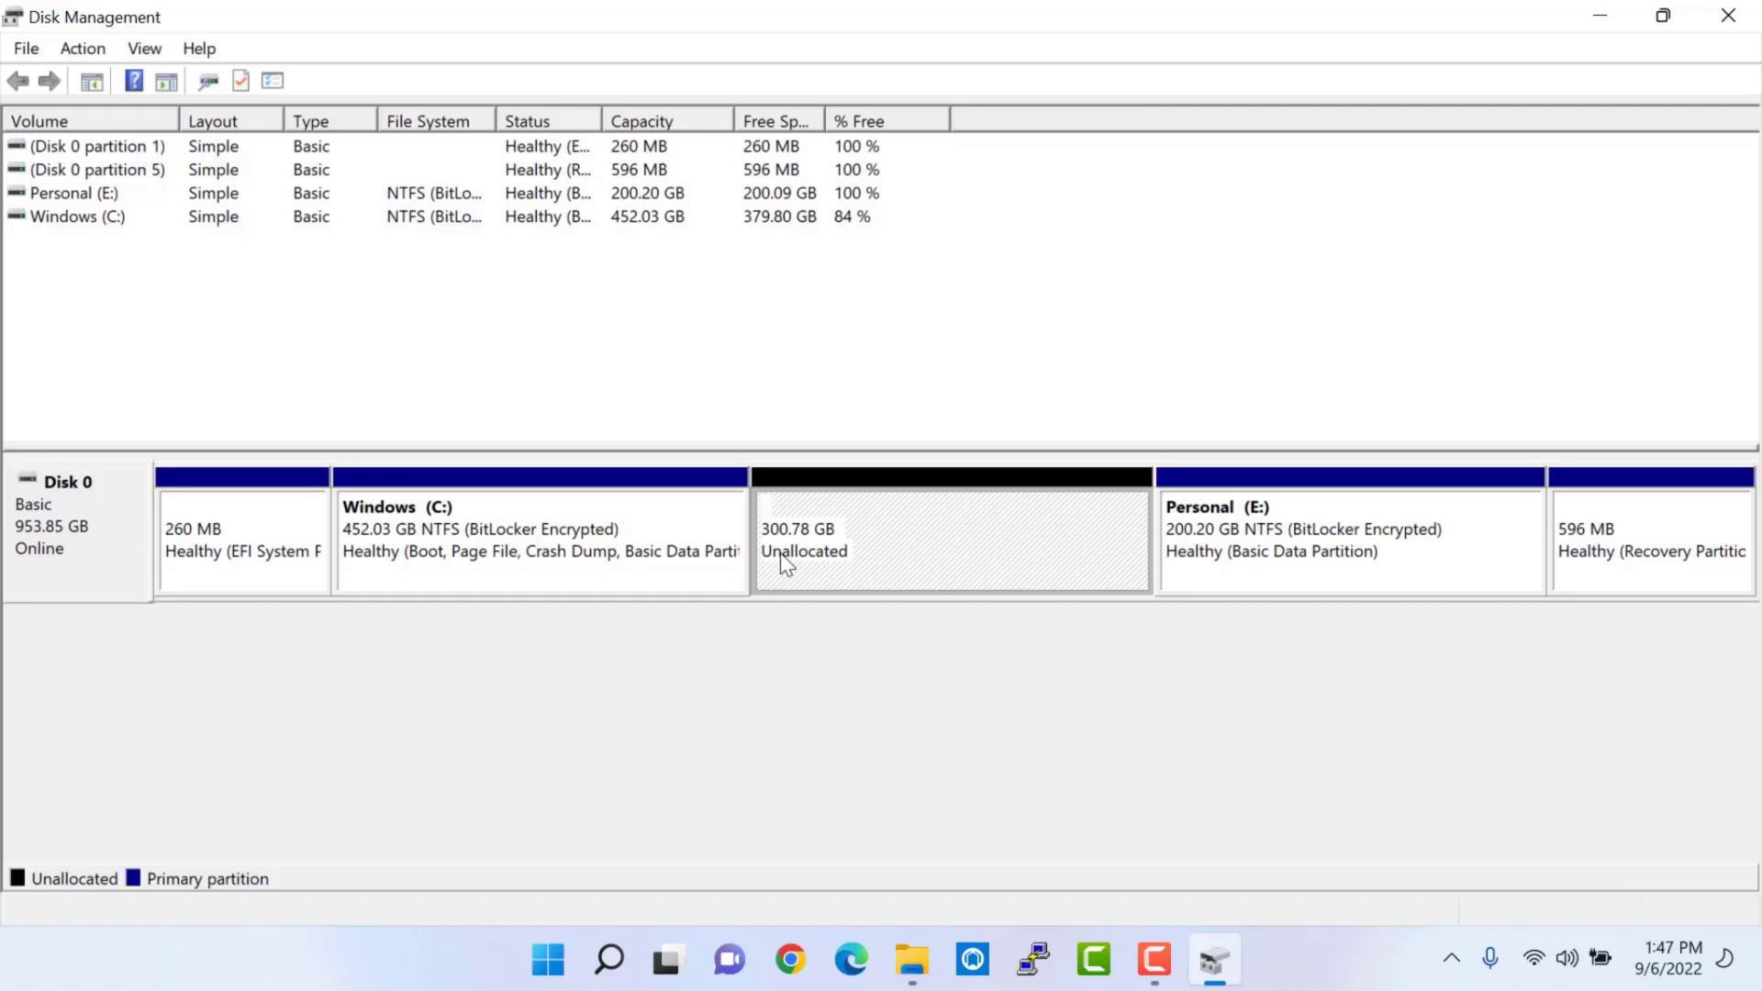
pyautogui.click(712, 564)
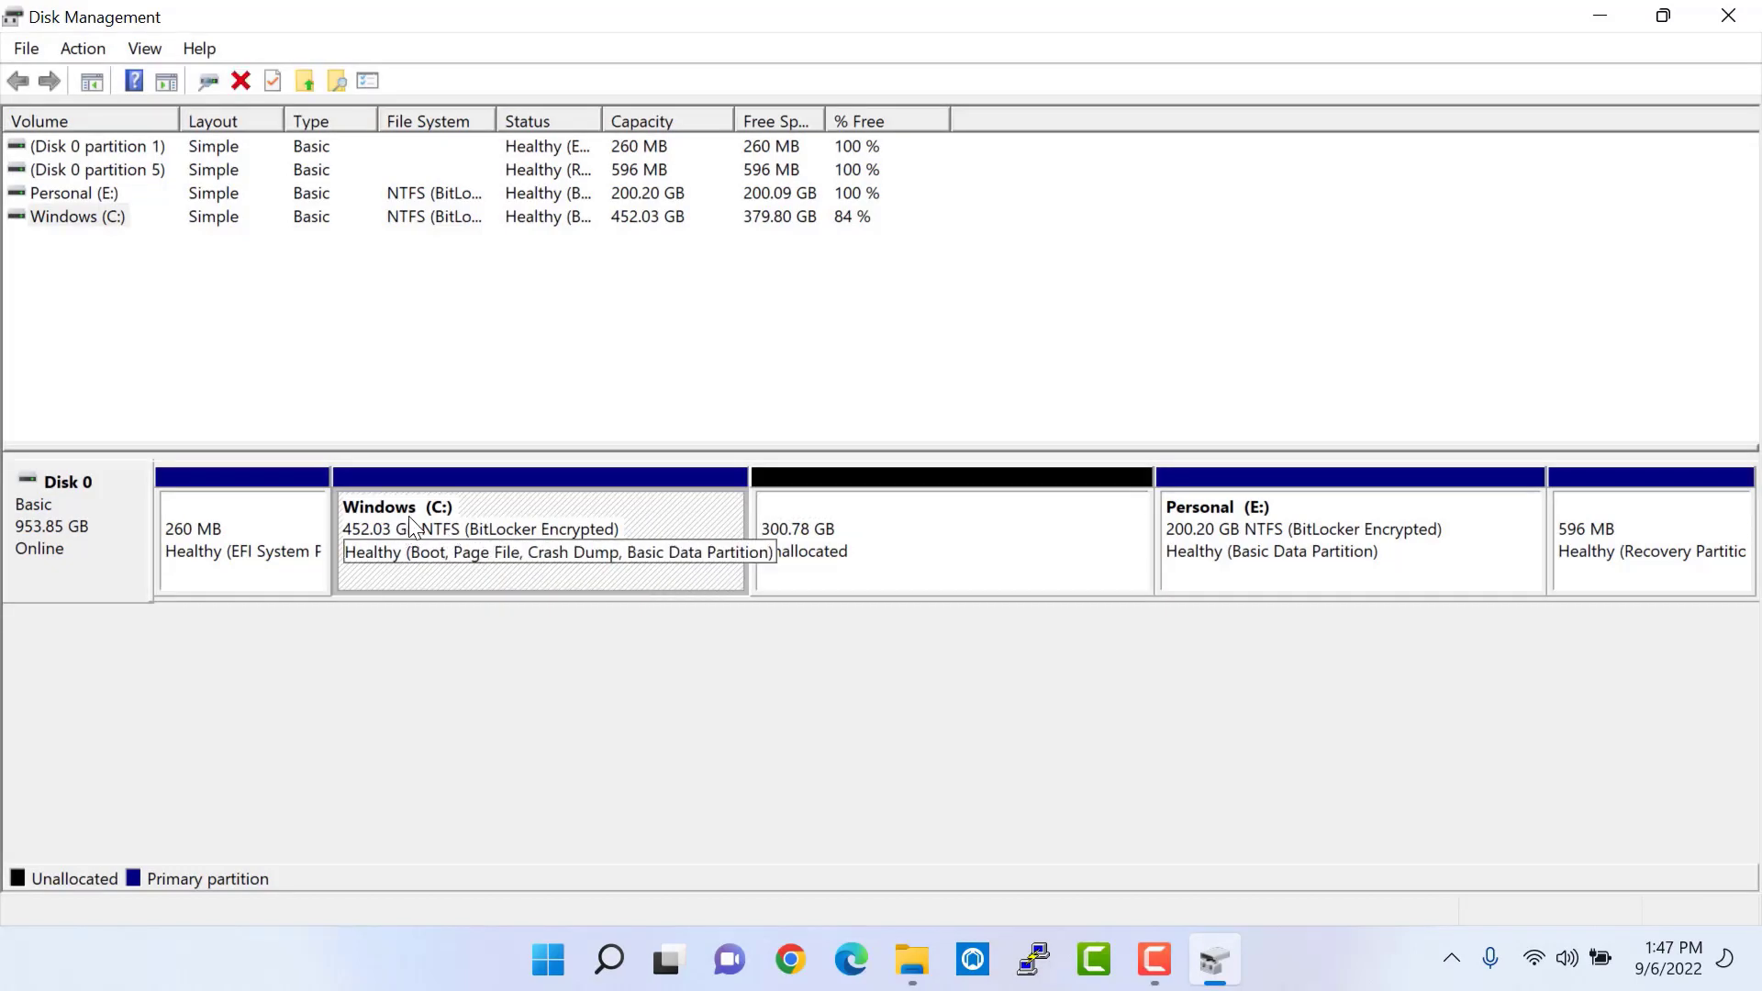
pyautogui.click(861, 536)
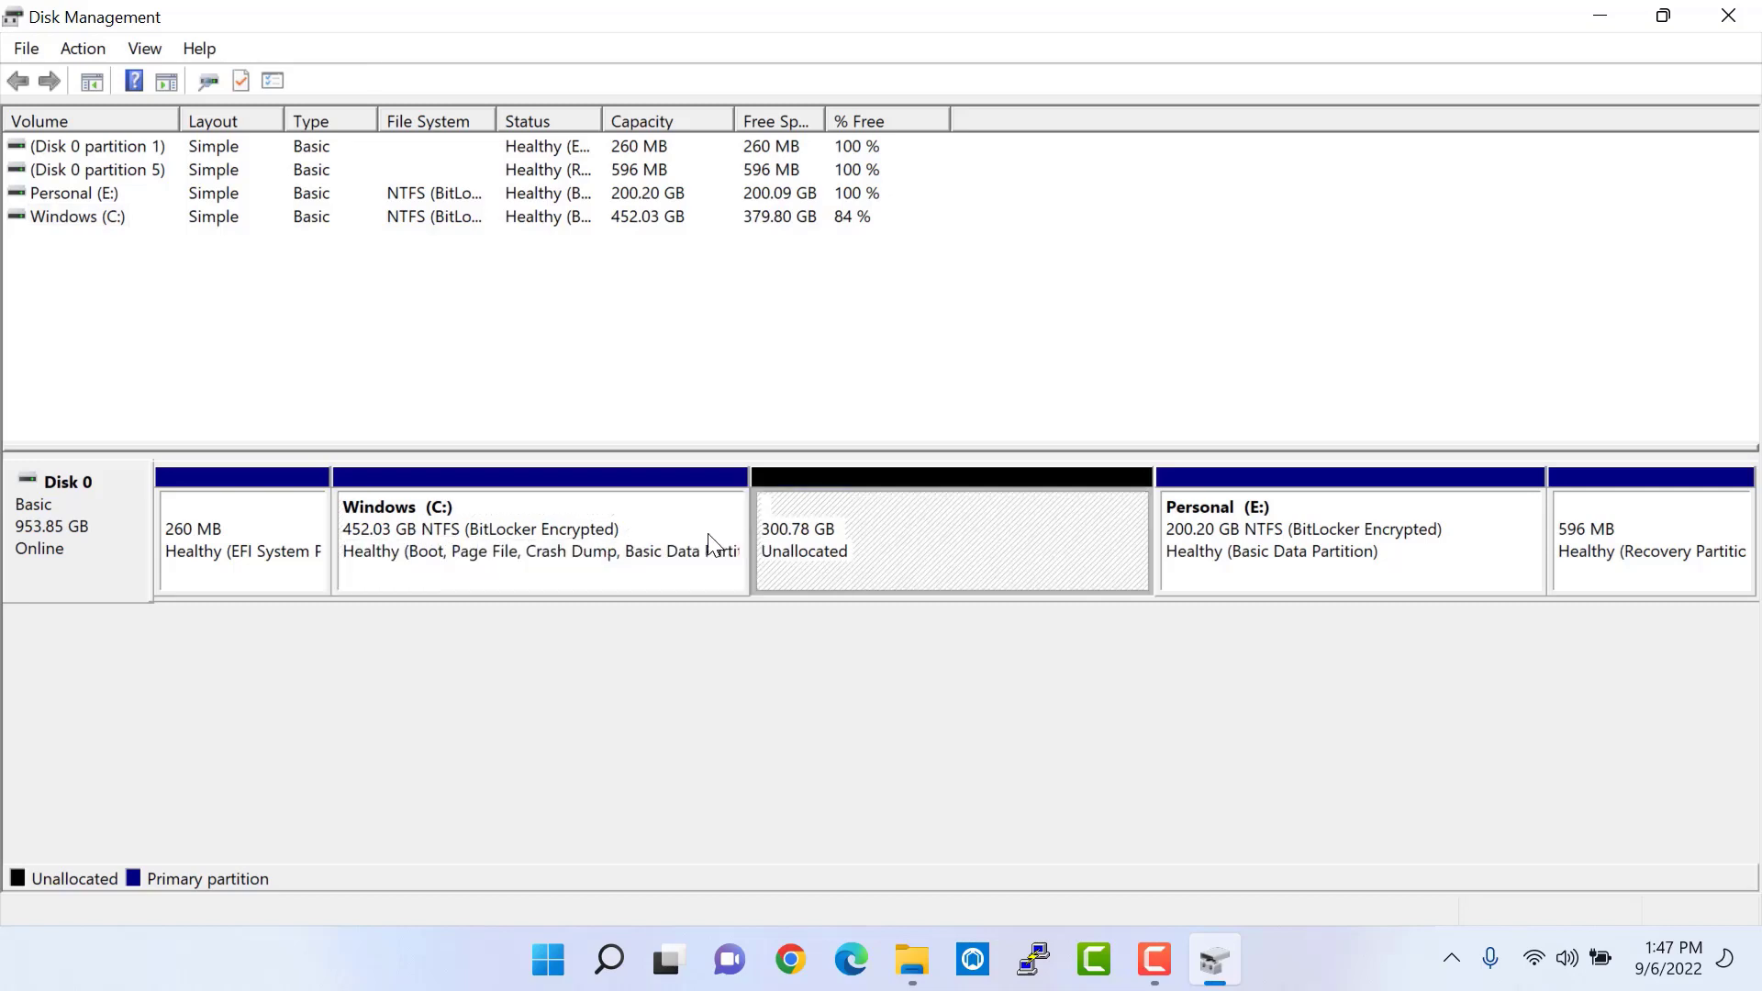
pyautogui.click(679, 528)
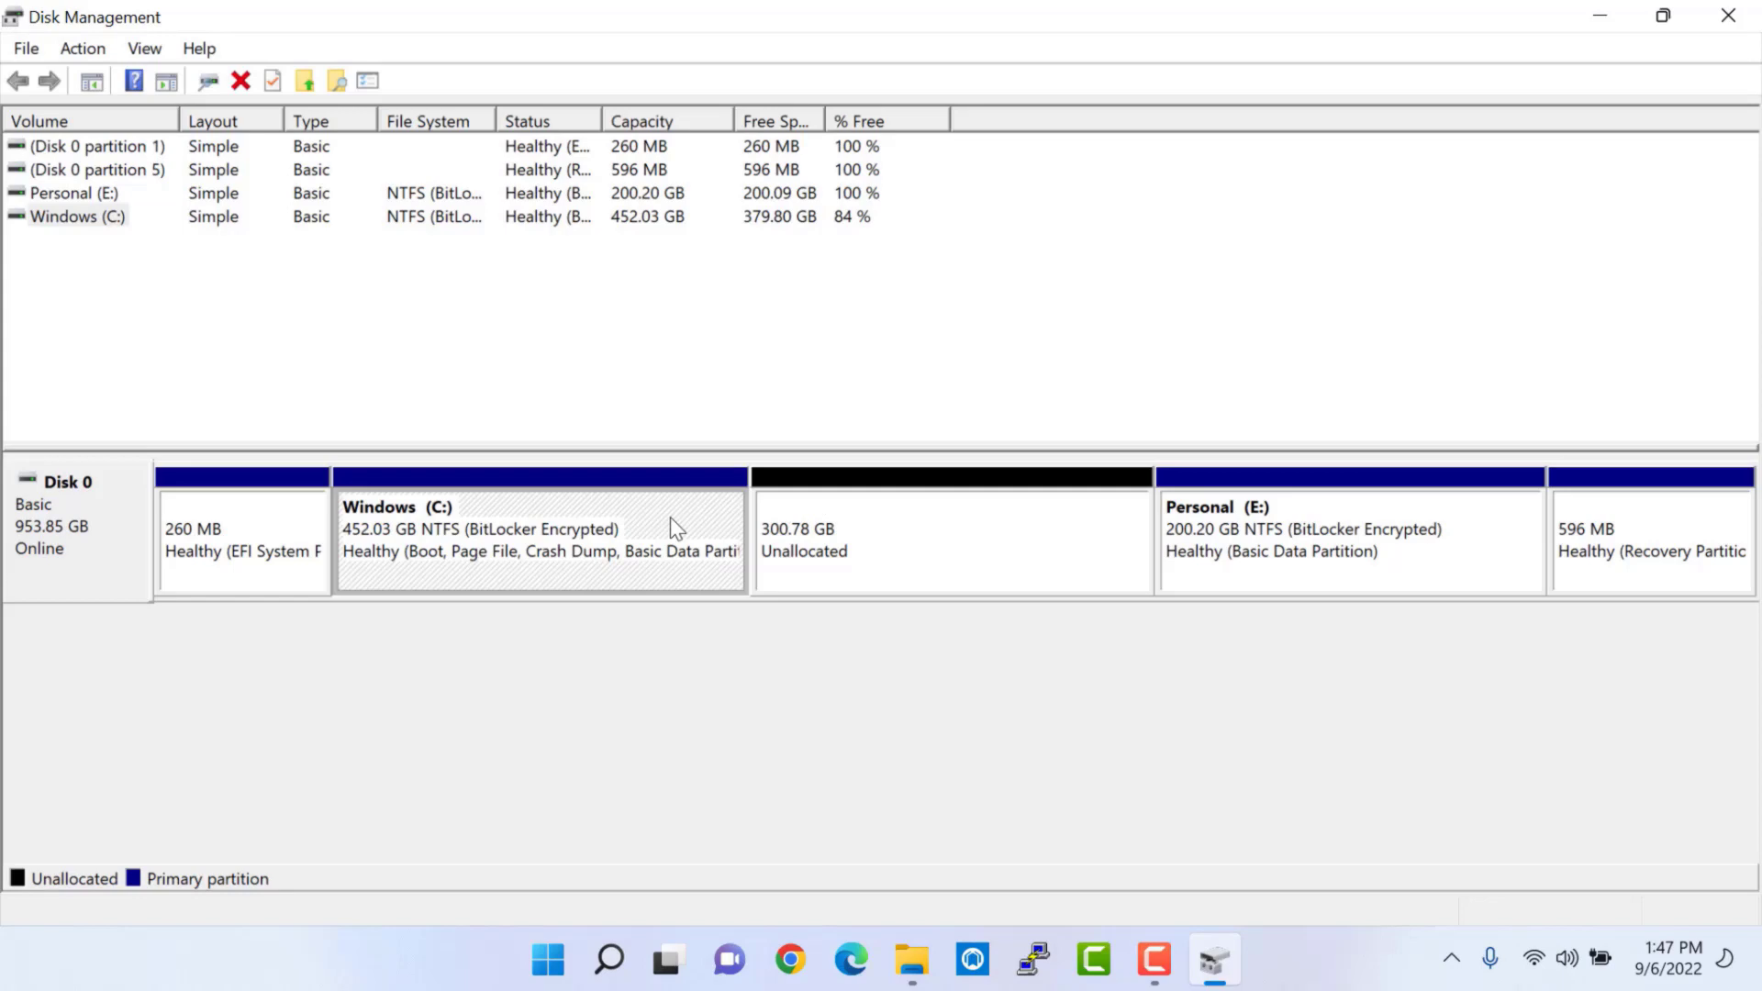
# Extend Windows (C:) with all 307997 MB of free space, bringing it to 752.81 GB
pyautogui.rightClick(663, 516)
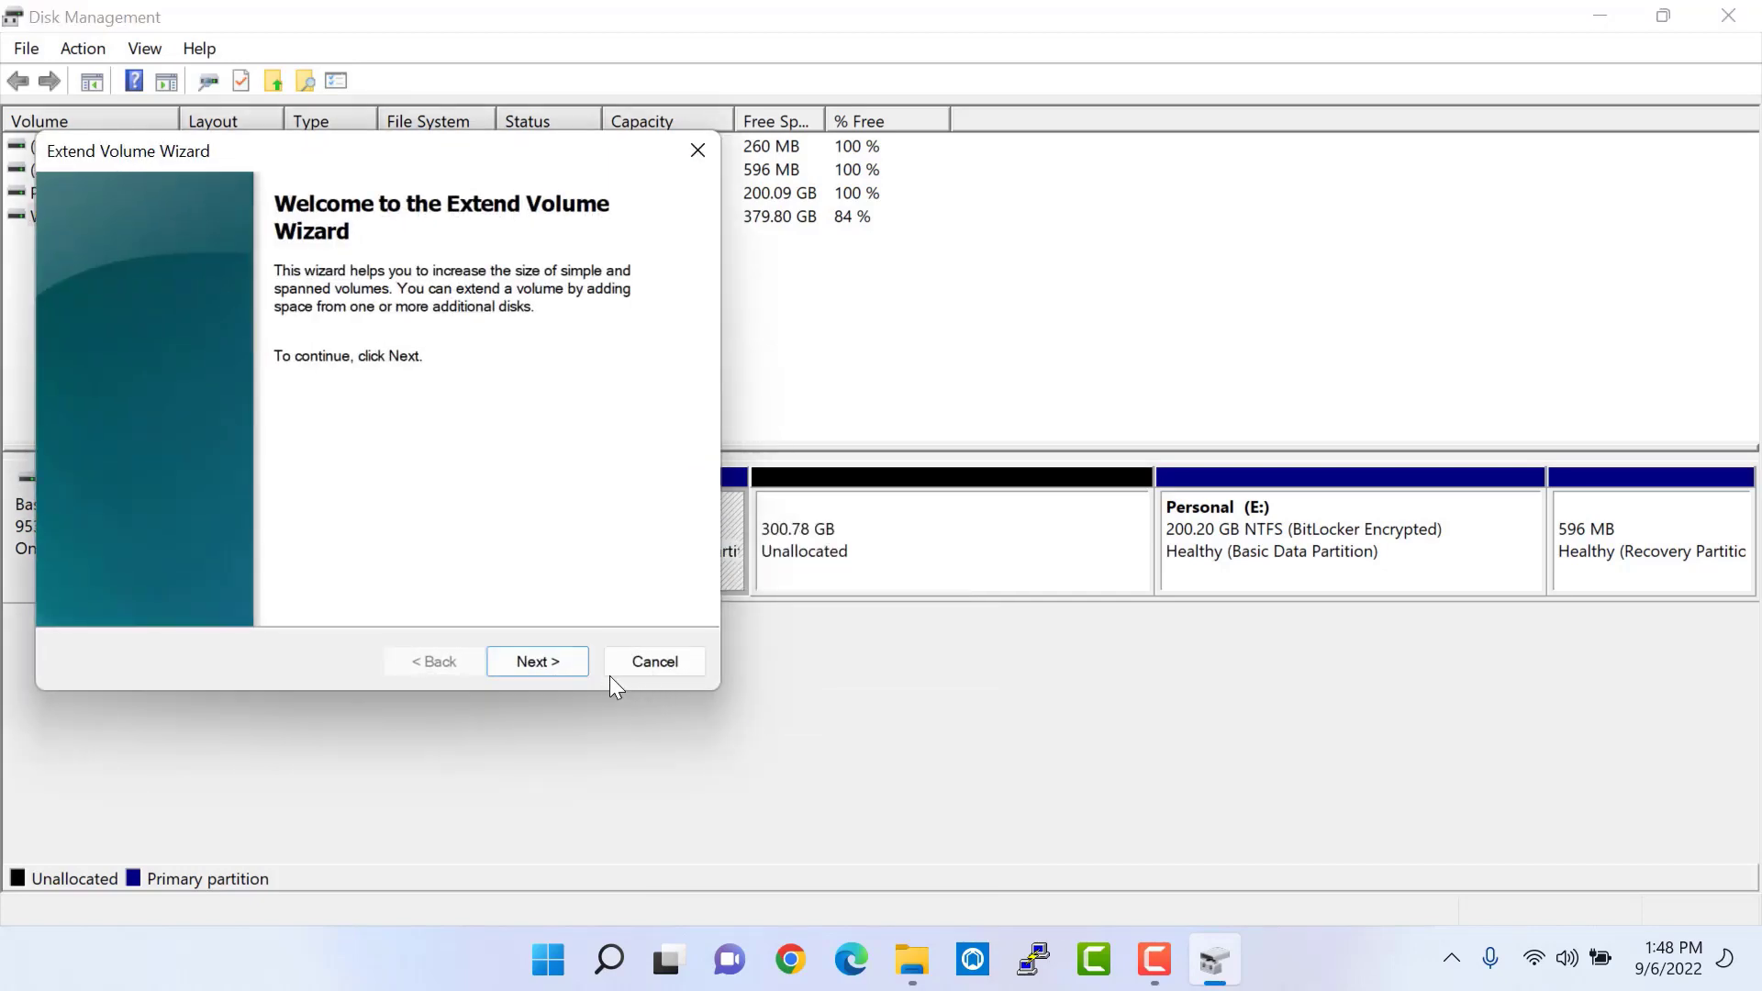
pyautogui.click(582, 668)
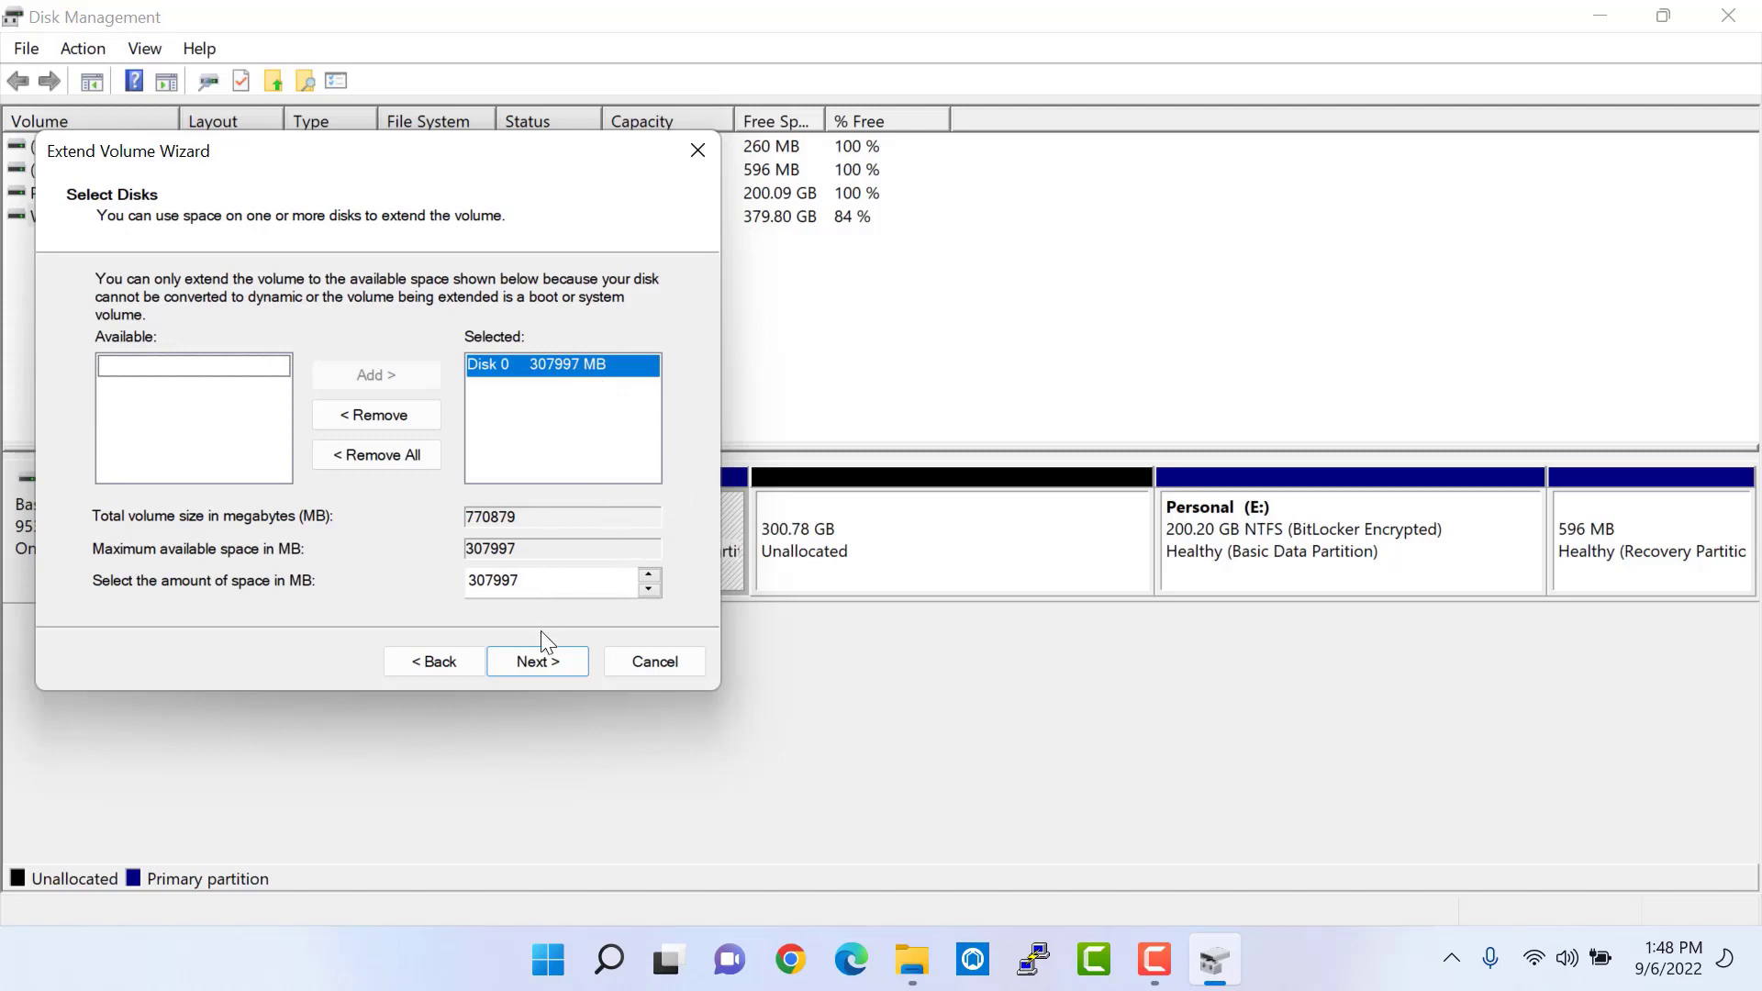
pyautogui.click(539, 659)
pyautogui.click(544, 660)
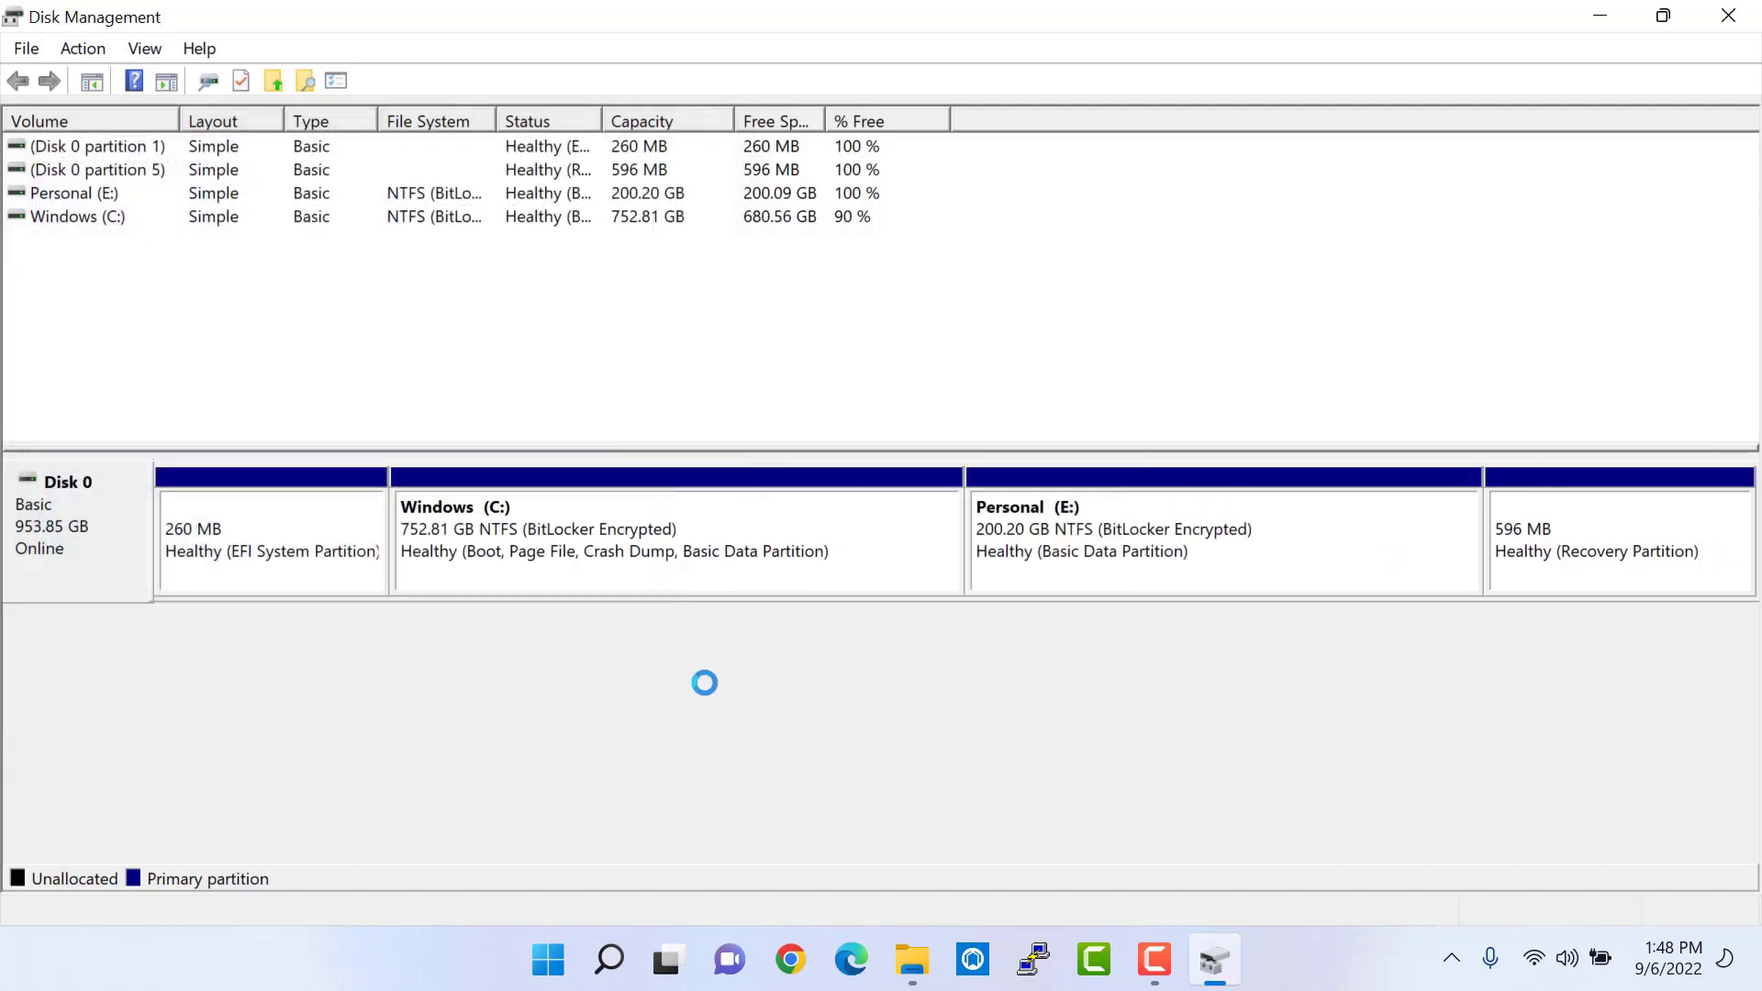
# Check the 752.81 GB Windows (C:) and Personal (E:) partitions, then minimize Disk Management
pyautogui.click(720, 555)
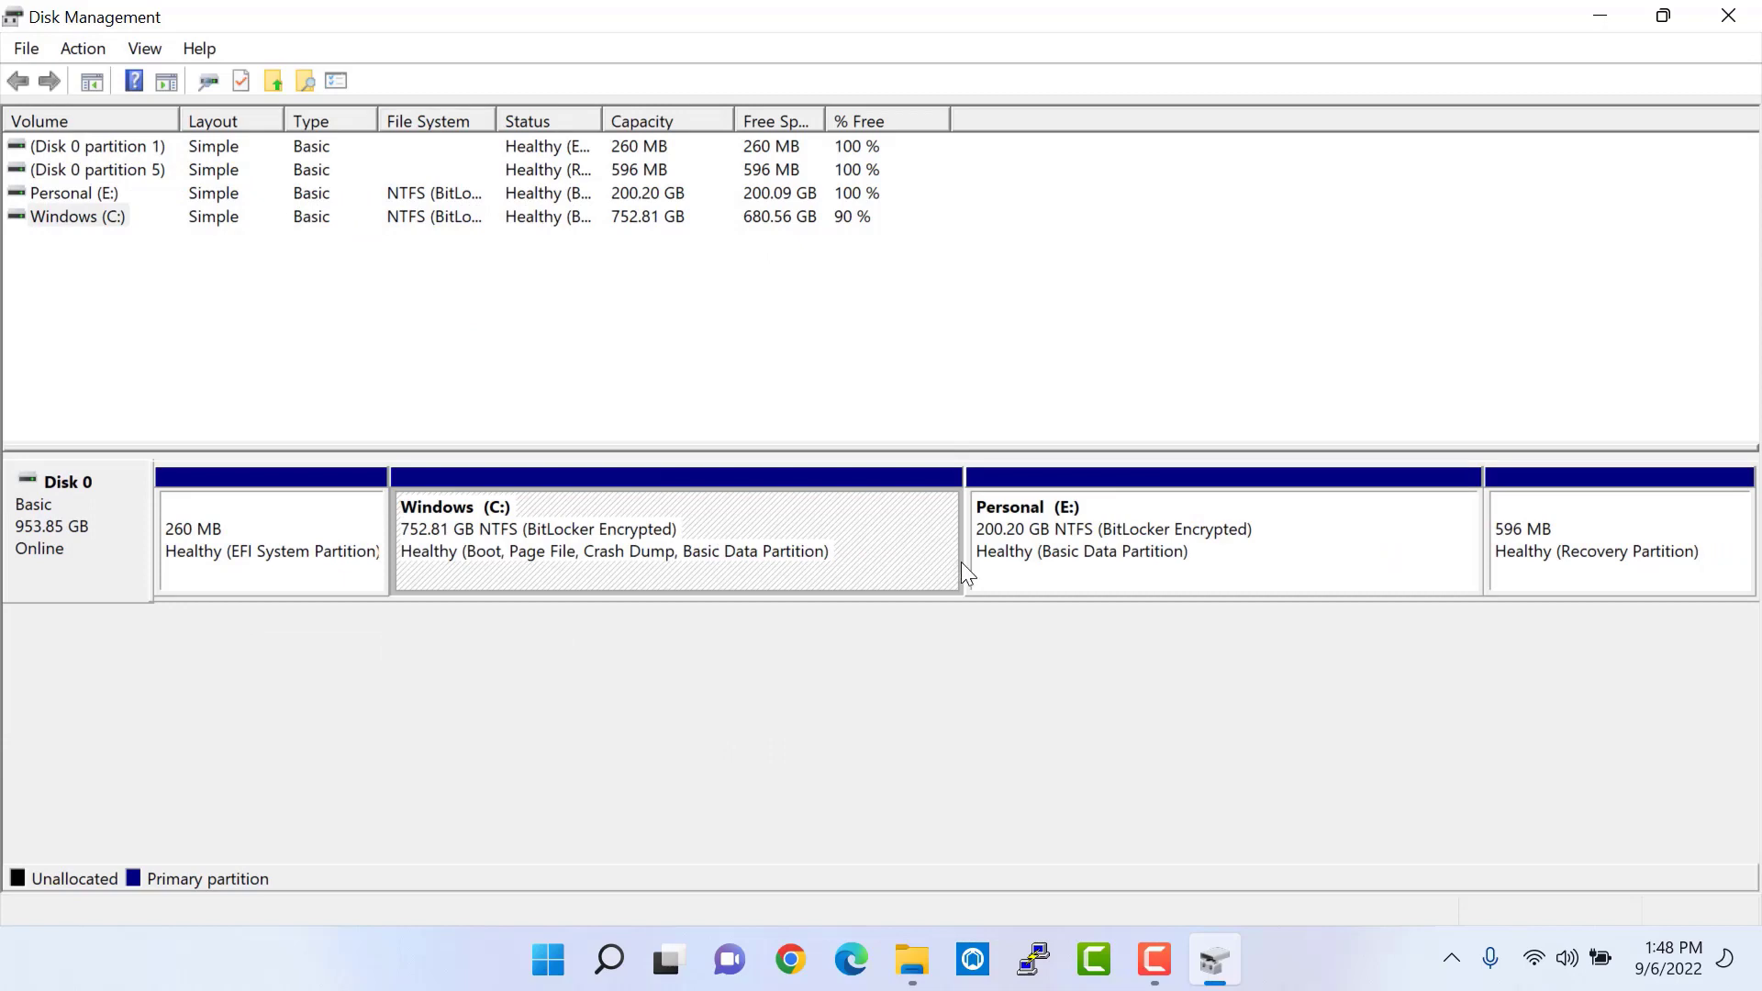
pyautogui.click(1011, 578)
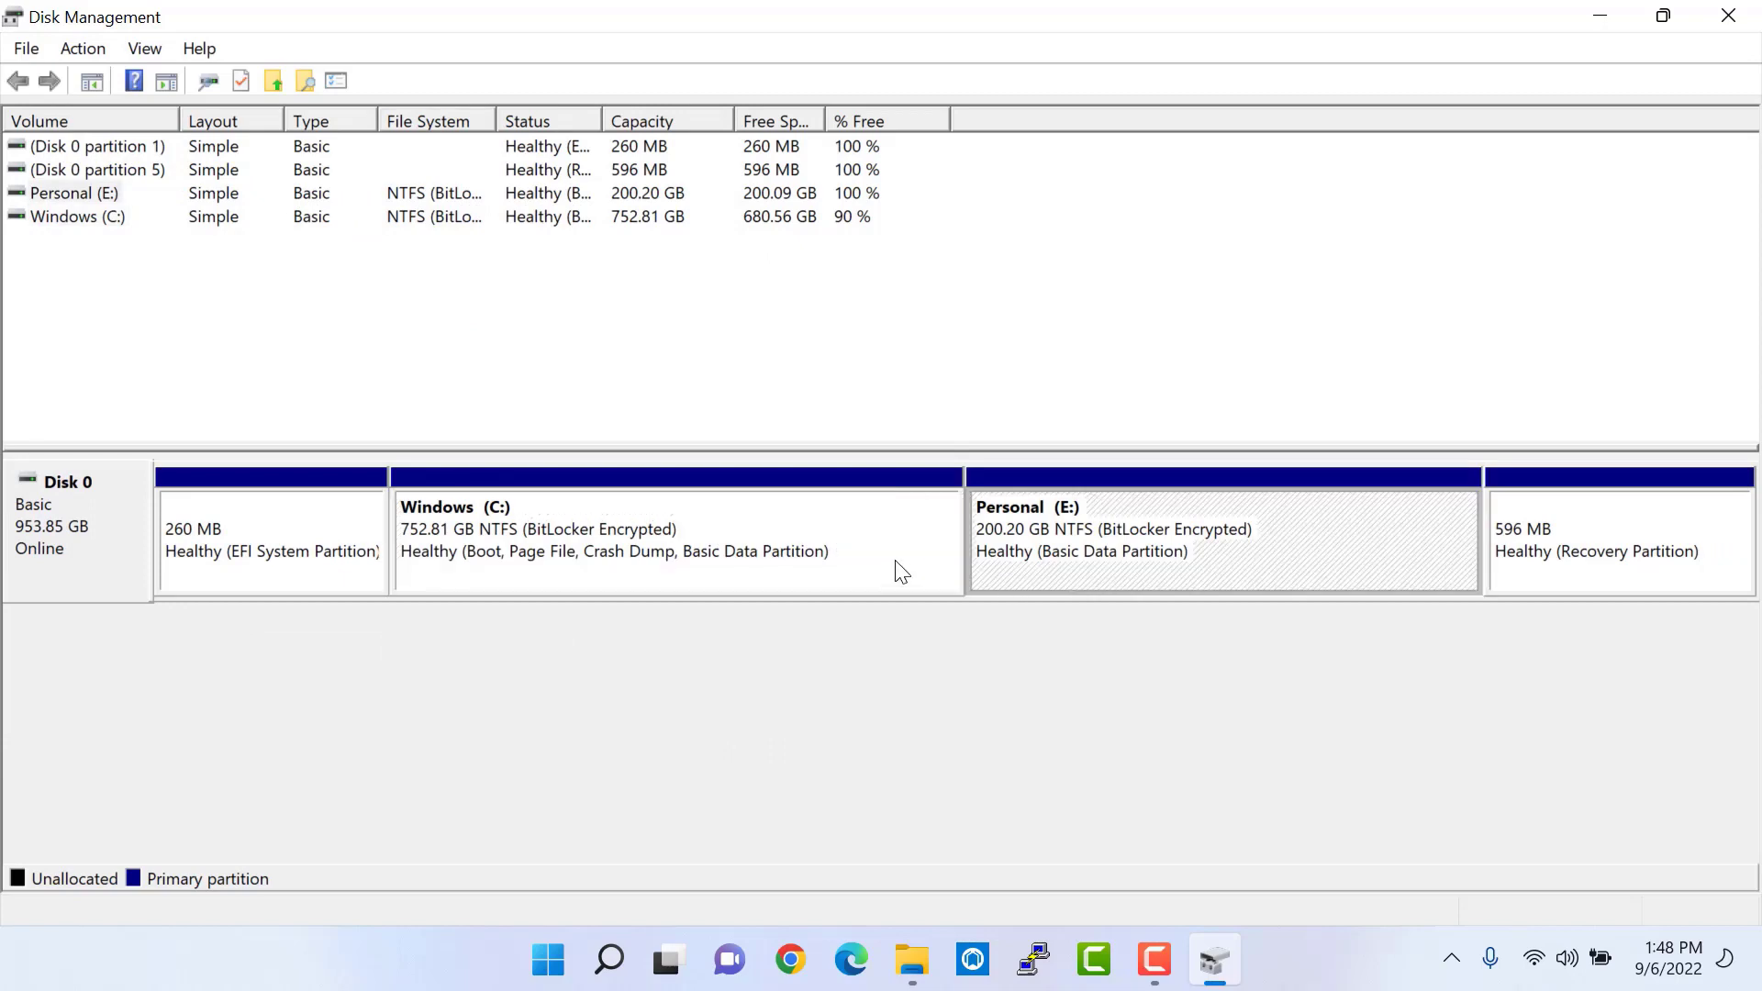
pyautogui.click(894, 560)
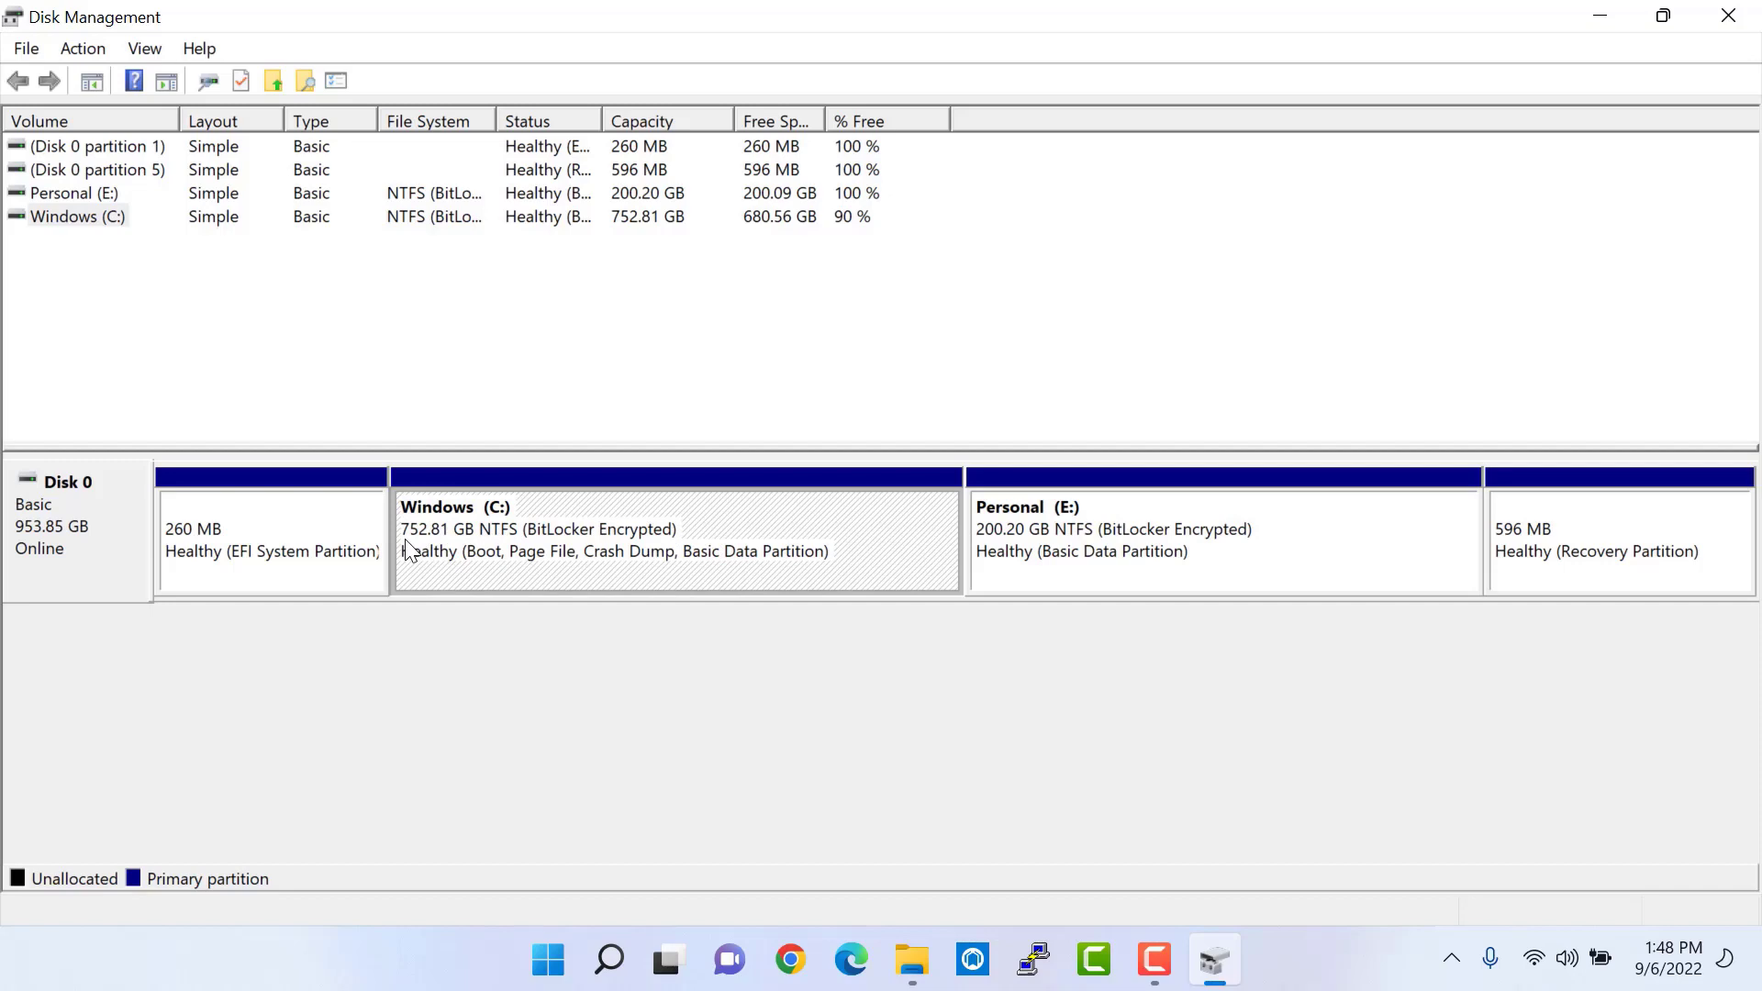
pyautogui.click(1026, 576)
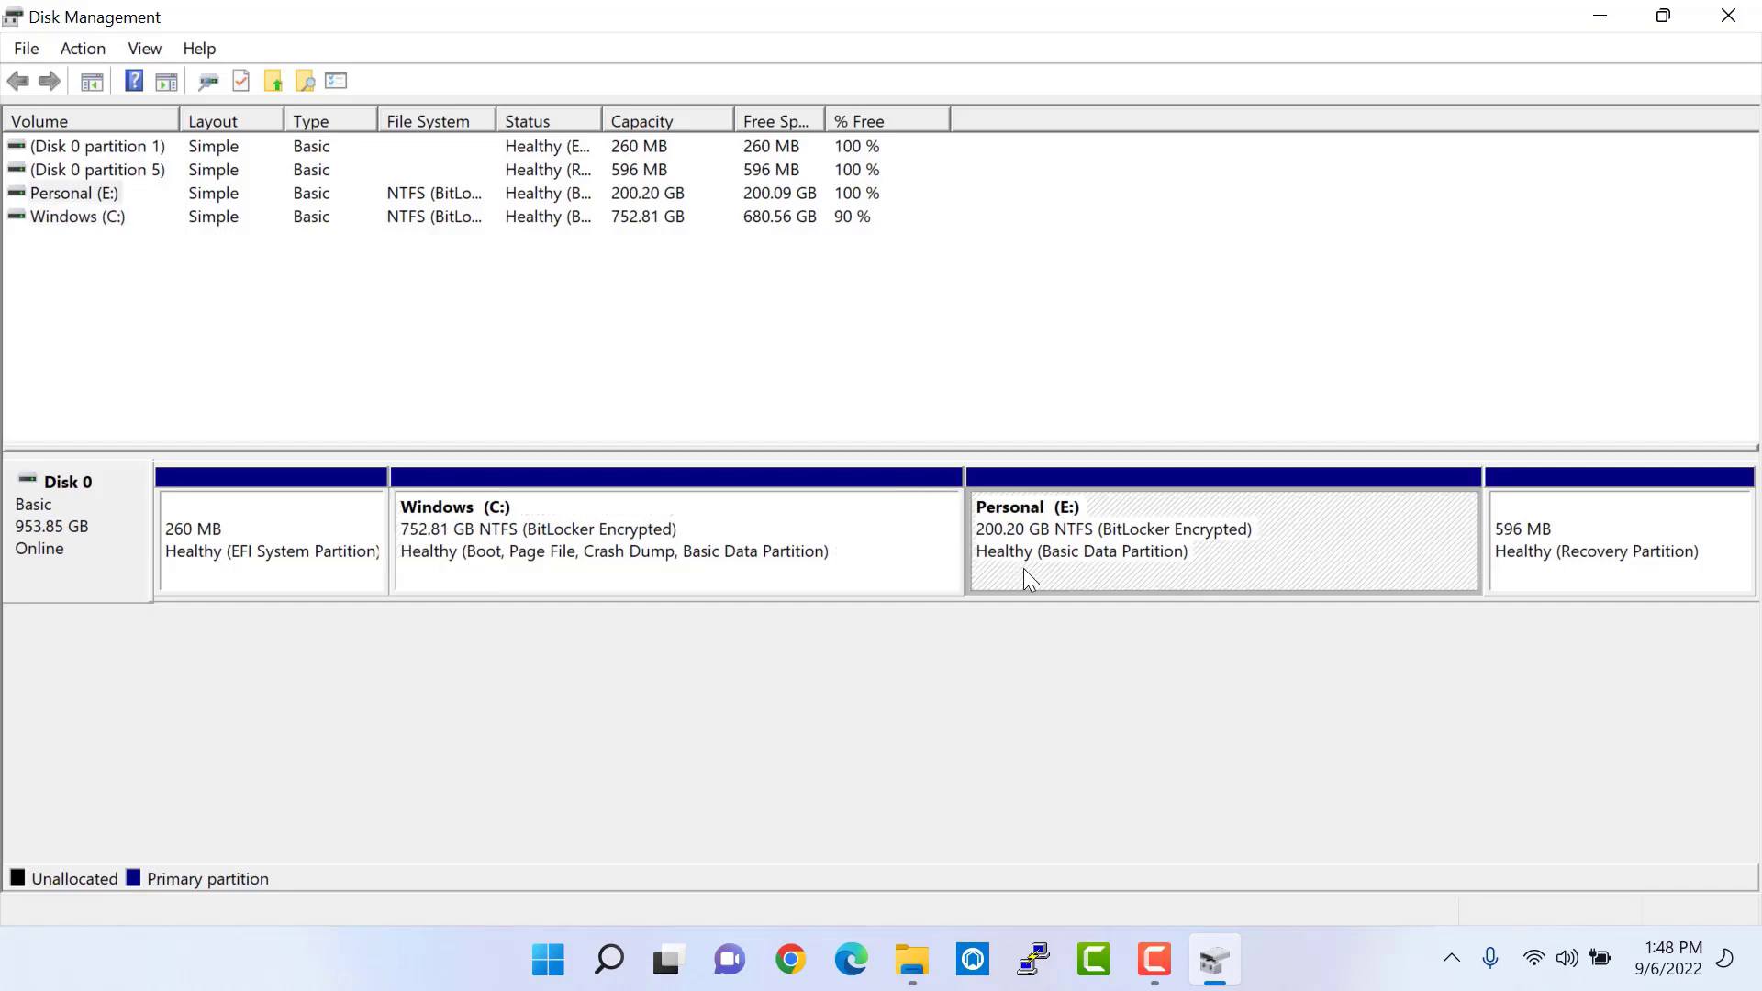
pyautogui.click(933, 570)
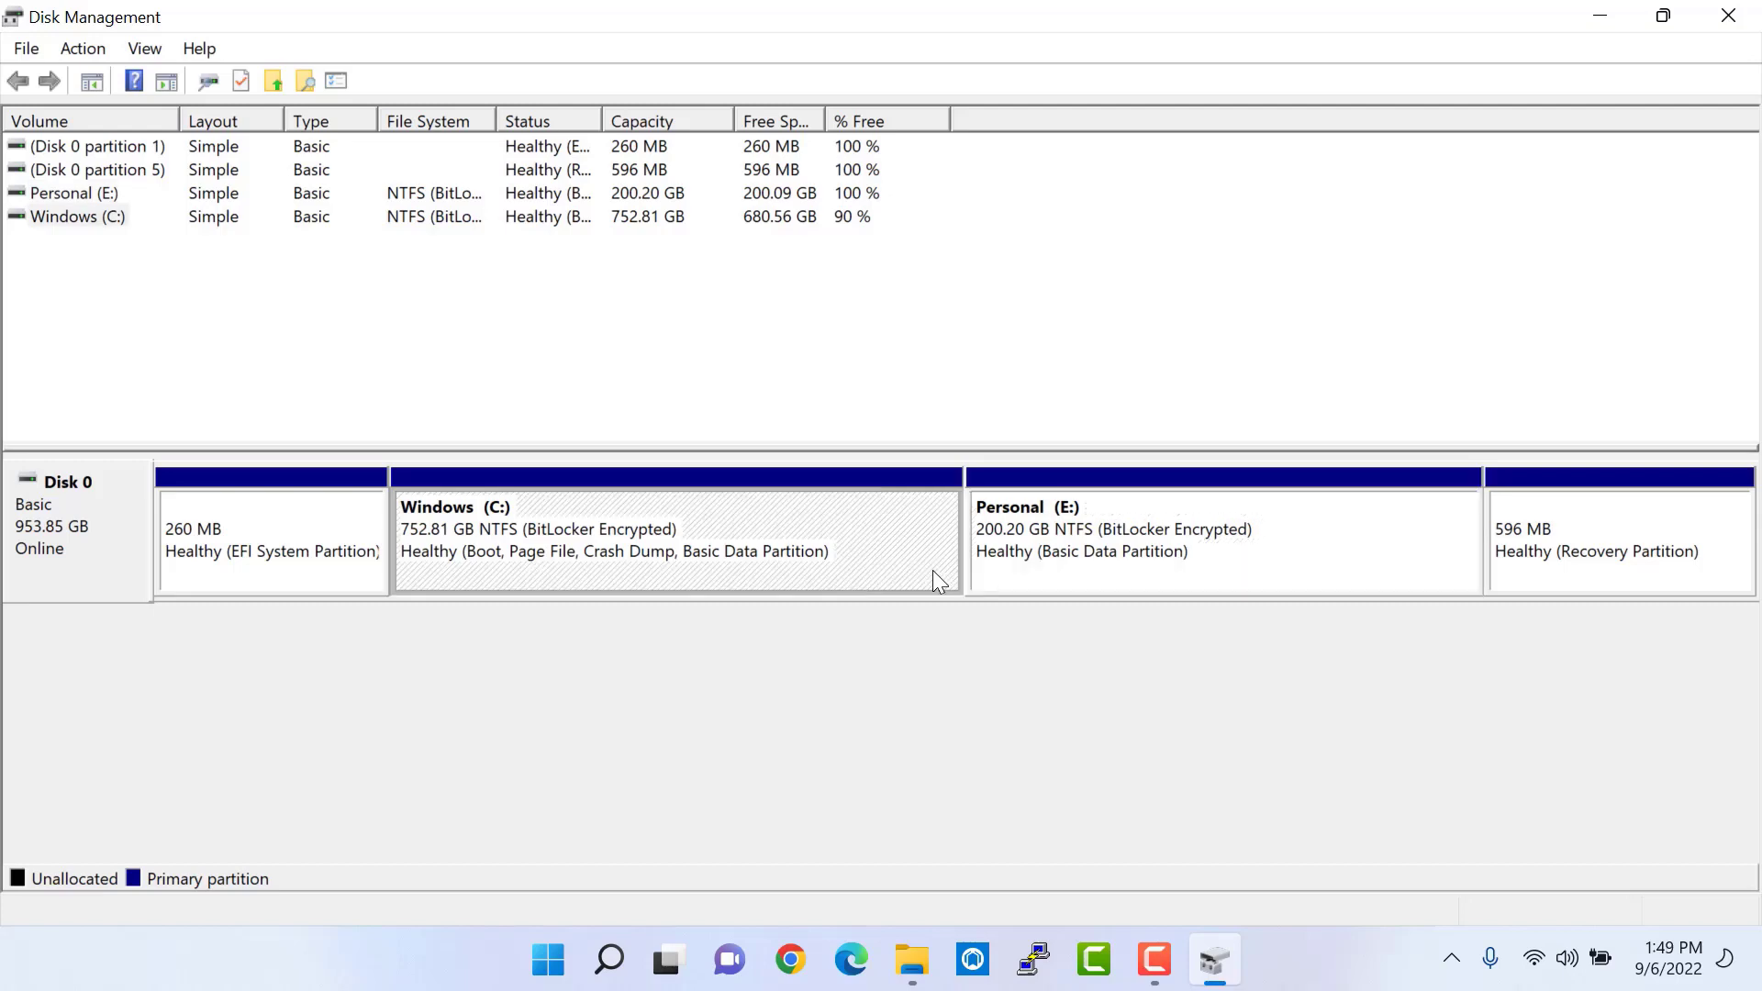
pyautogui.click(1600, 16)
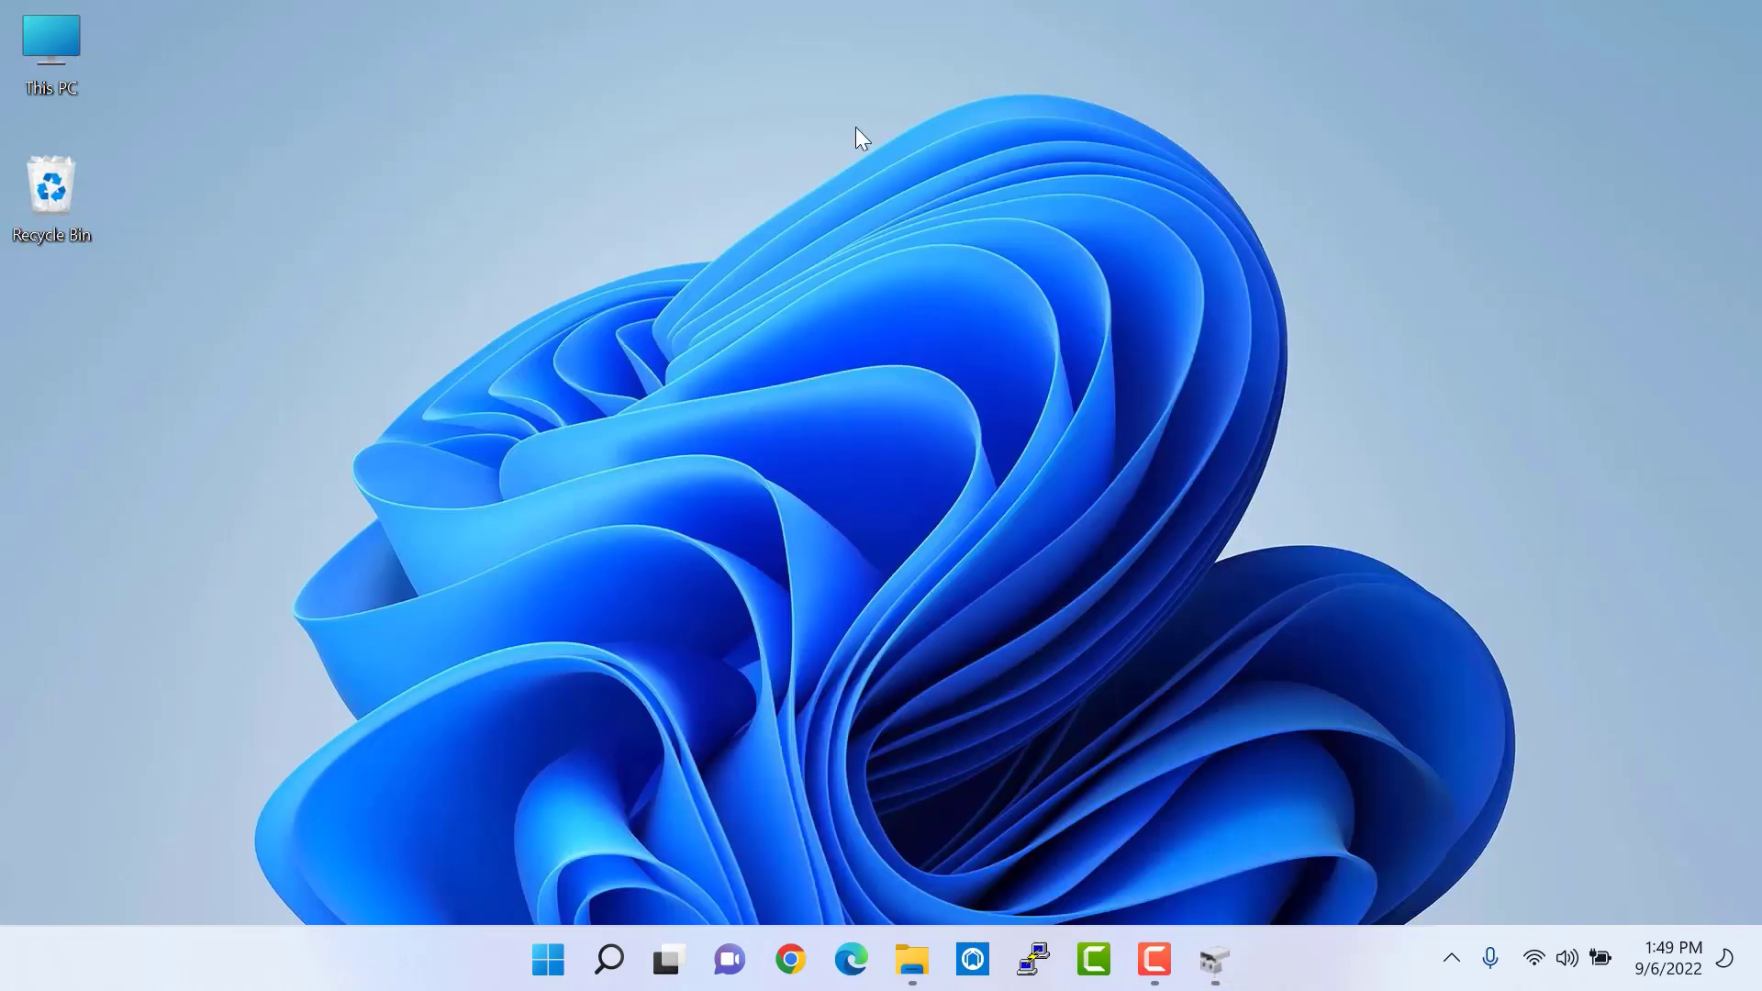
# Open This PC maximized and verify Windows (C:) at 752 GB and Personal (E:) at 200 GB
pyautogui.doubleClick(92, 53)
pyautogui.click(1368, 115)
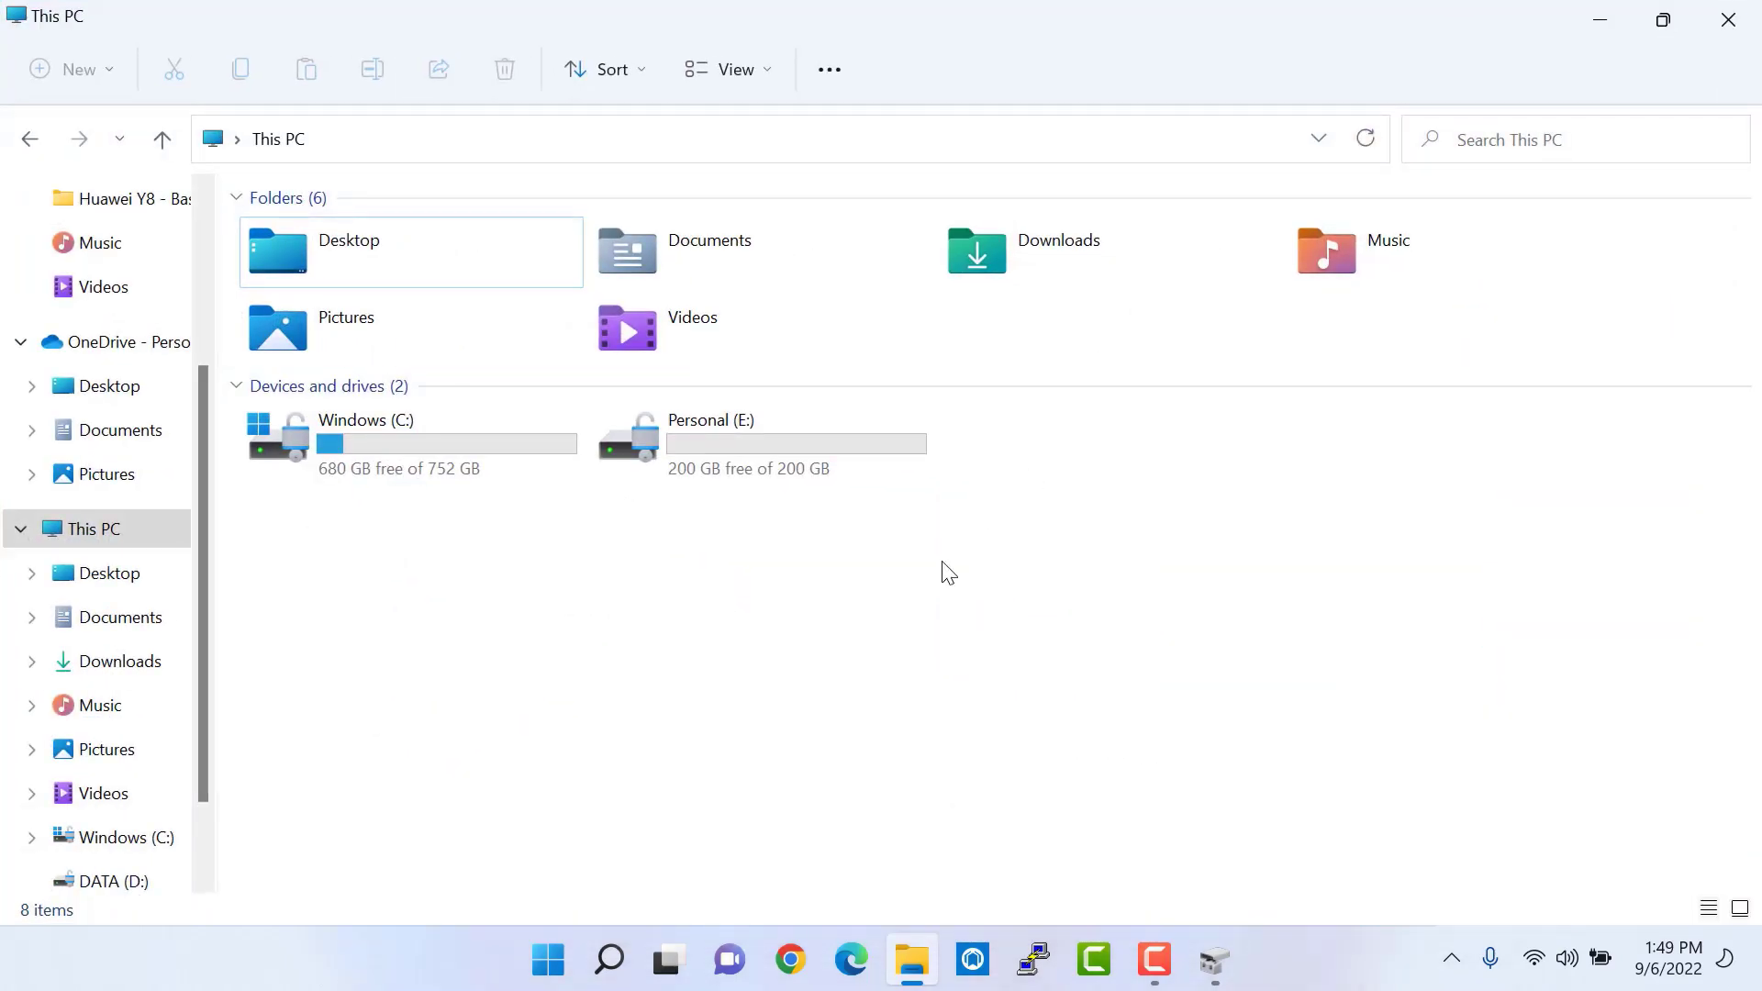
pyautogui.click(663, 460)
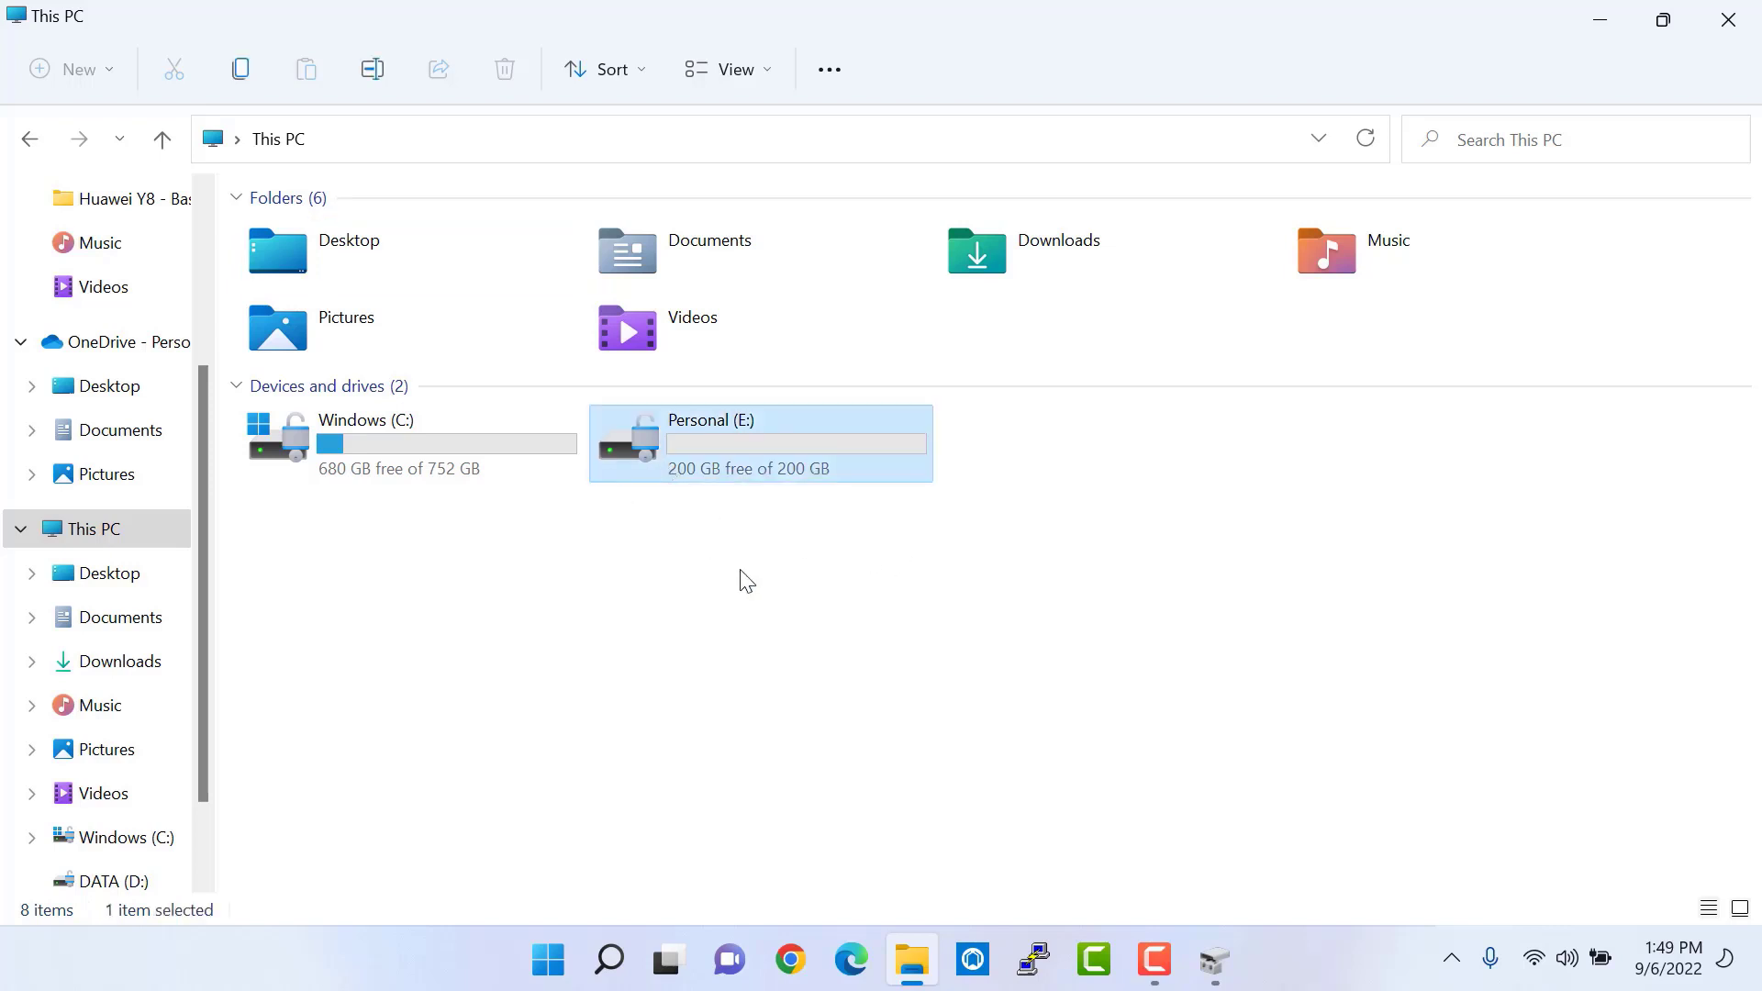
pyautogui.click(532, 493)
pyautogui.click(535, 479)
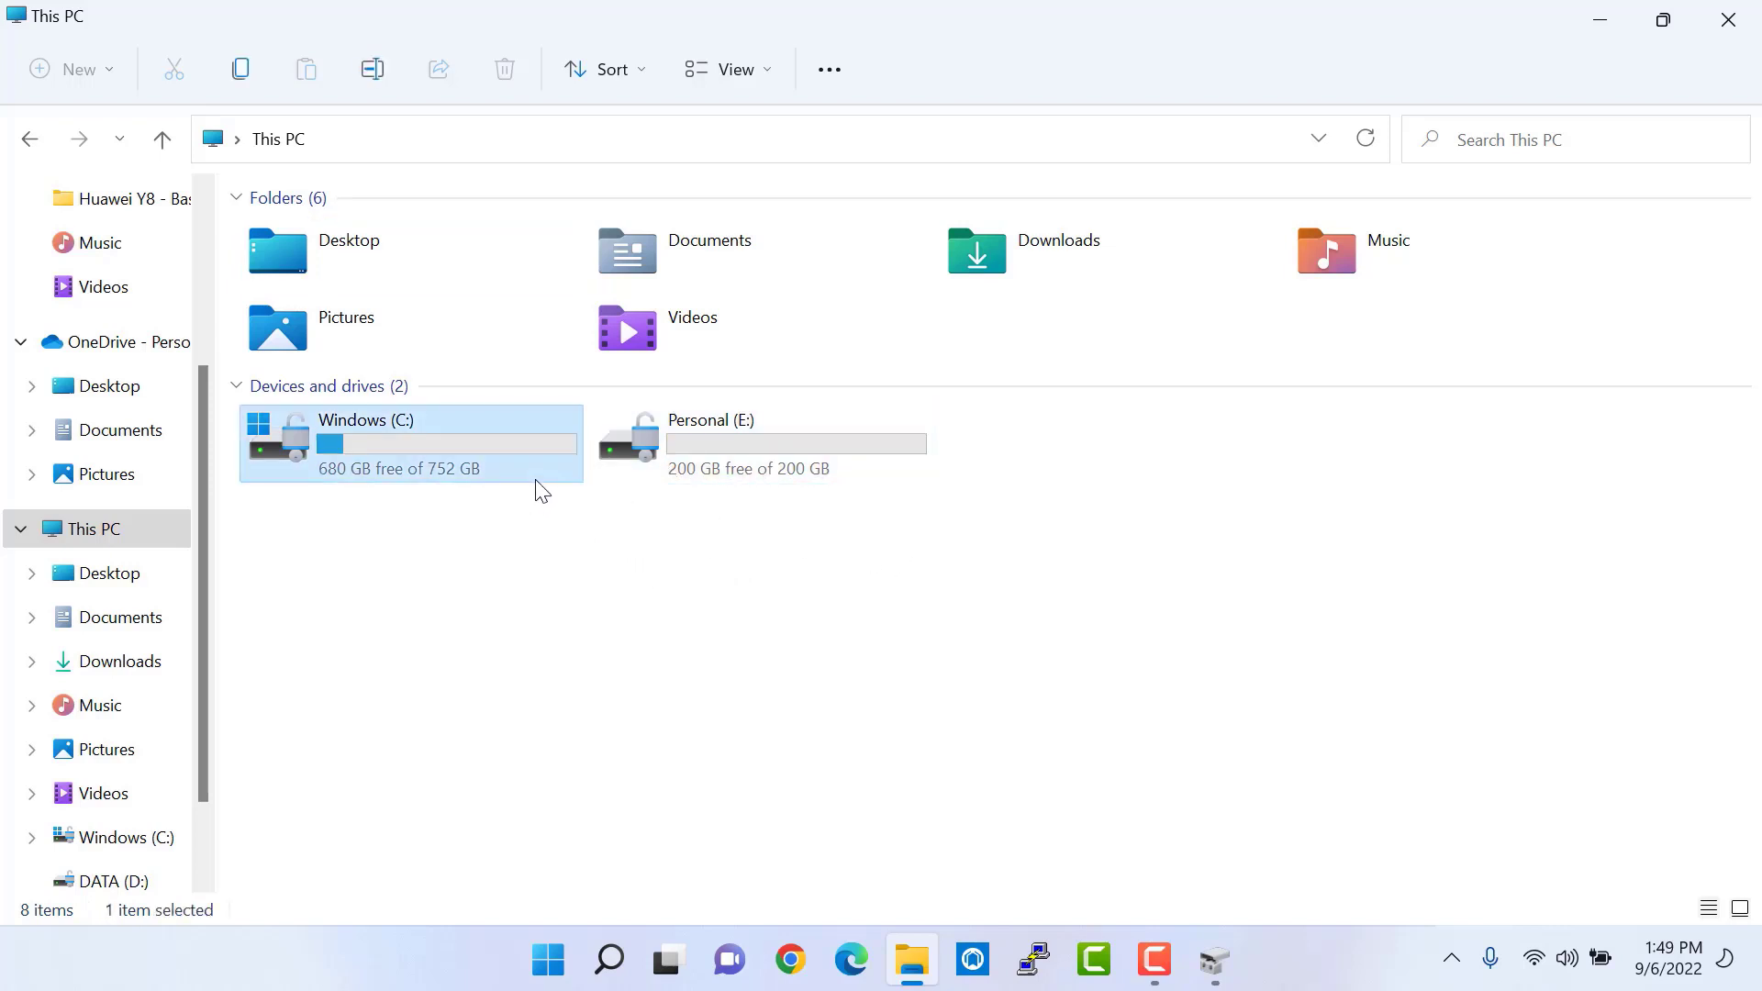
pyautogui.click(640, 553)
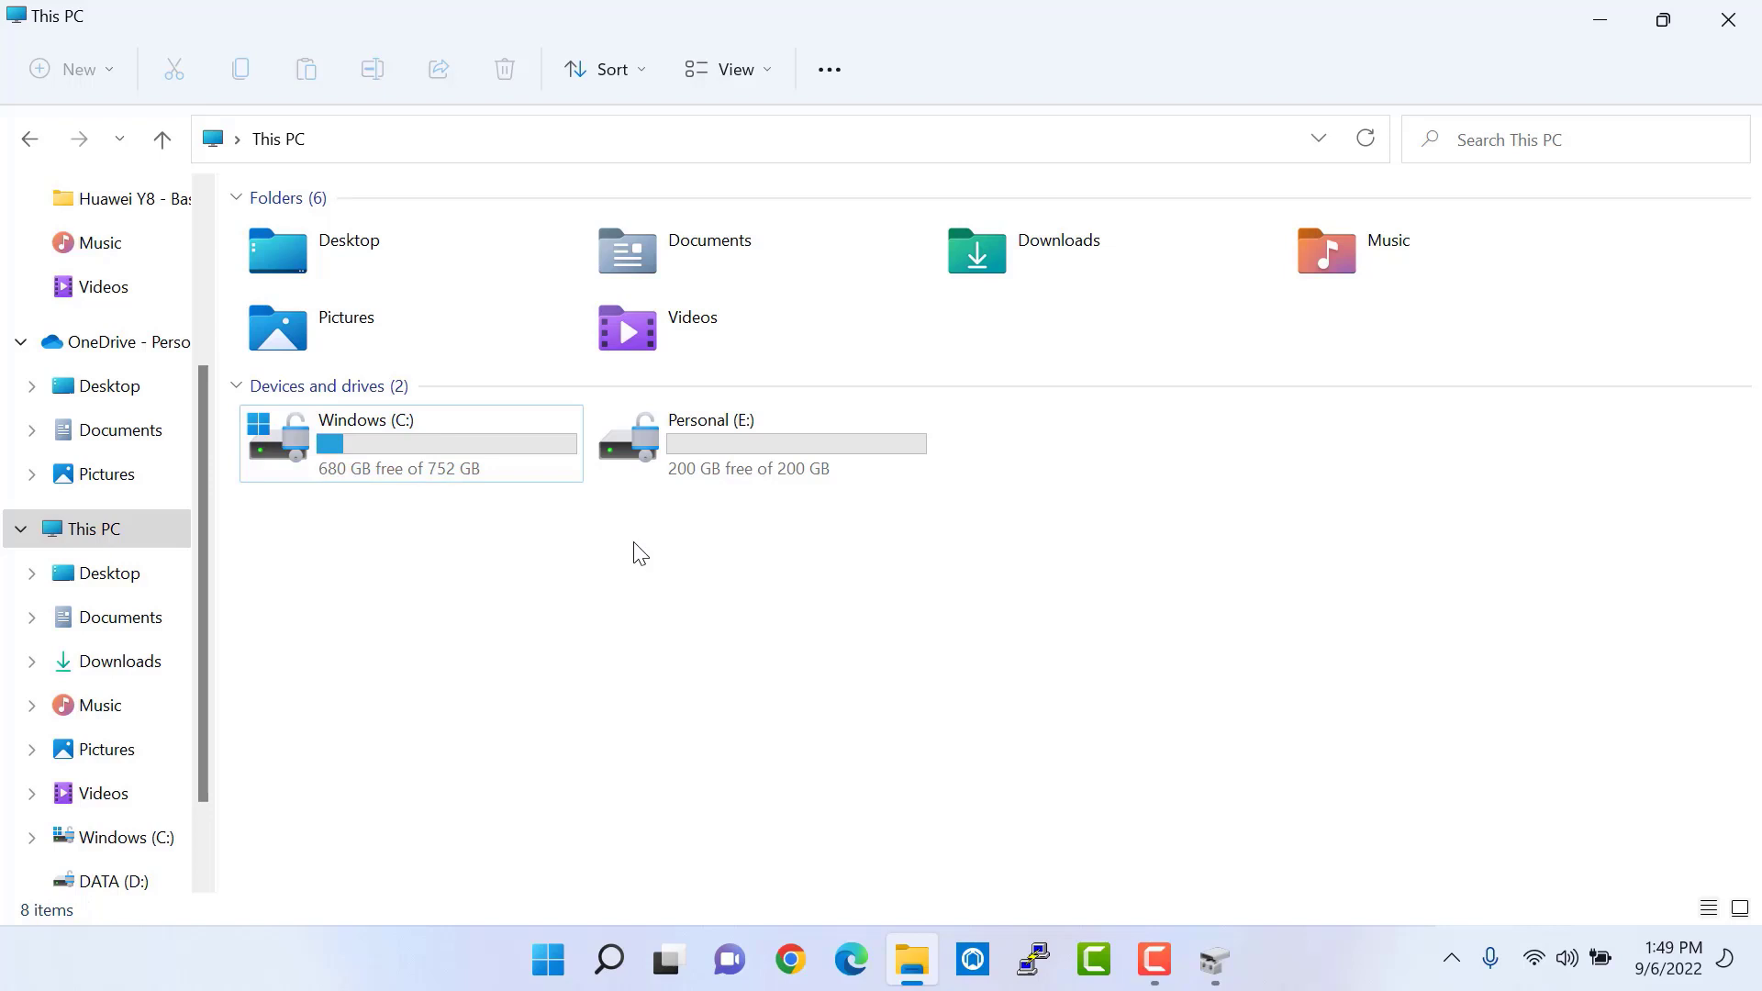